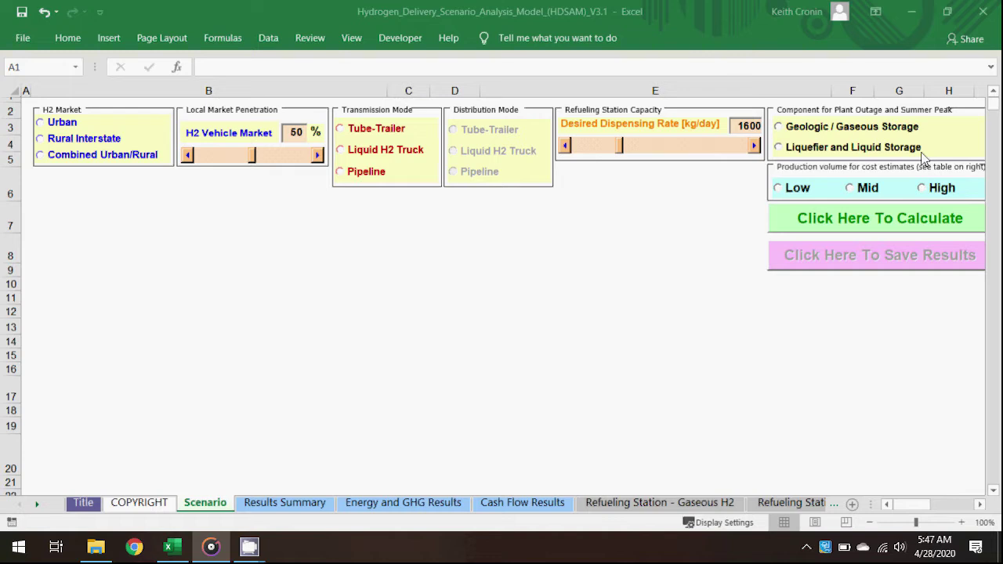
# - Open the H2 Liquefier worksheet
pyautogui.click(39, 503)
pyautogui.click(39, 504)
pyautogui.click(39, 504)
pyautogui.click(39, 504)
pyautogui.click(39, 504)
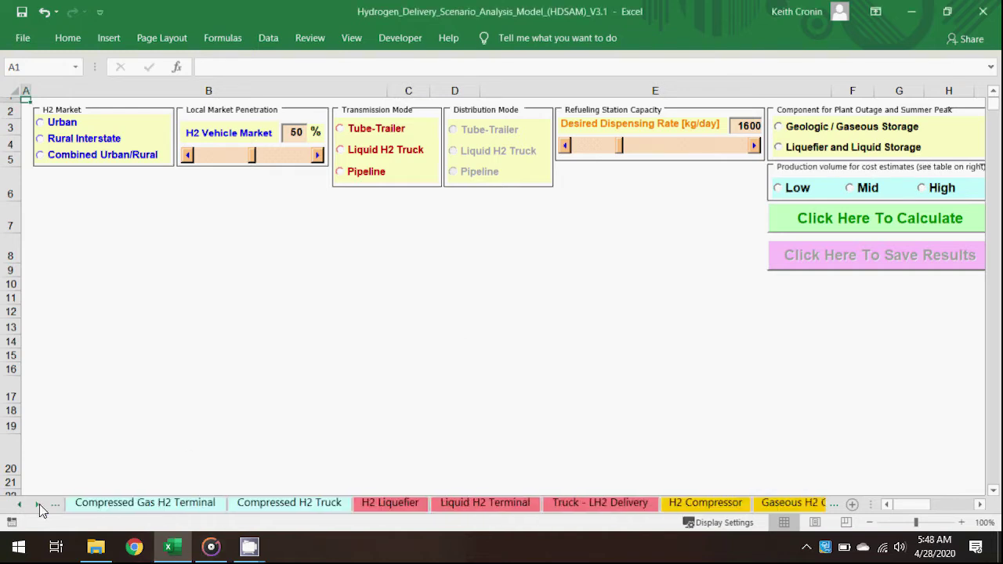
pyautogui.click(385, 505)
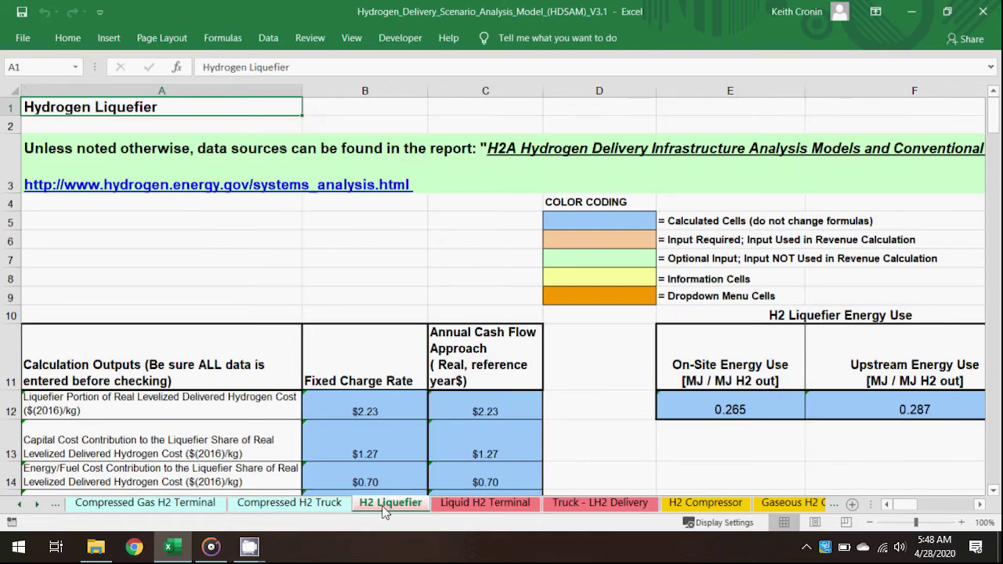
# - Examine the liquefier's calculation outputs together with its energy use and emissions tables
pyautogui.scroll(-2, 366, 398)
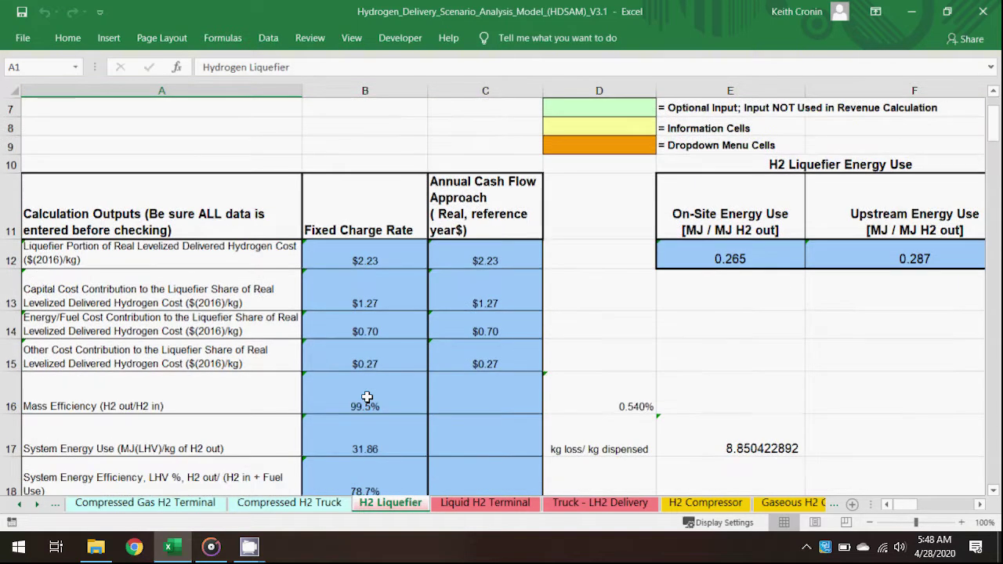
pyautogui.scroll(-1, 366, 398)
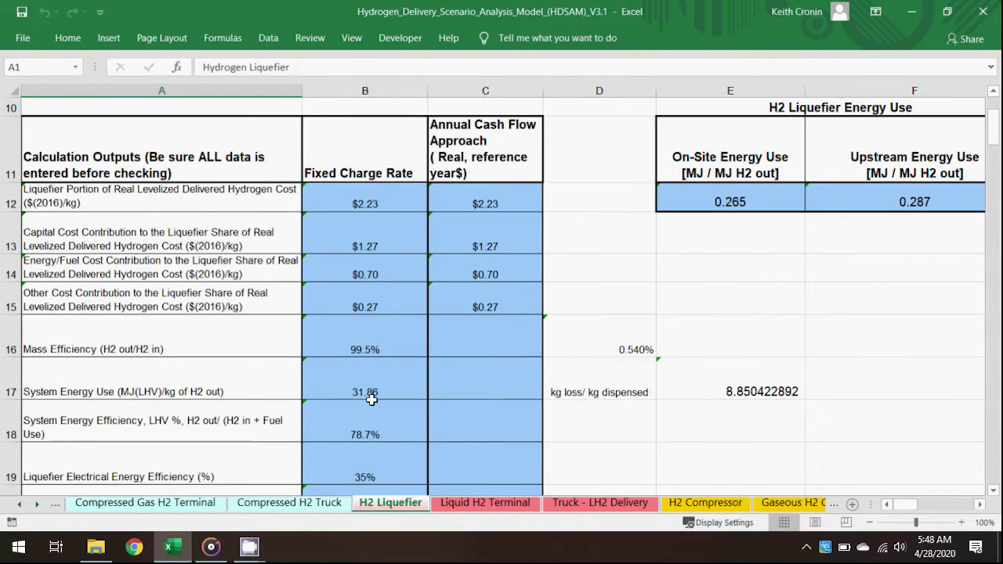
pyautogui.click(977, 507)
pyautogui.click(977, 508)
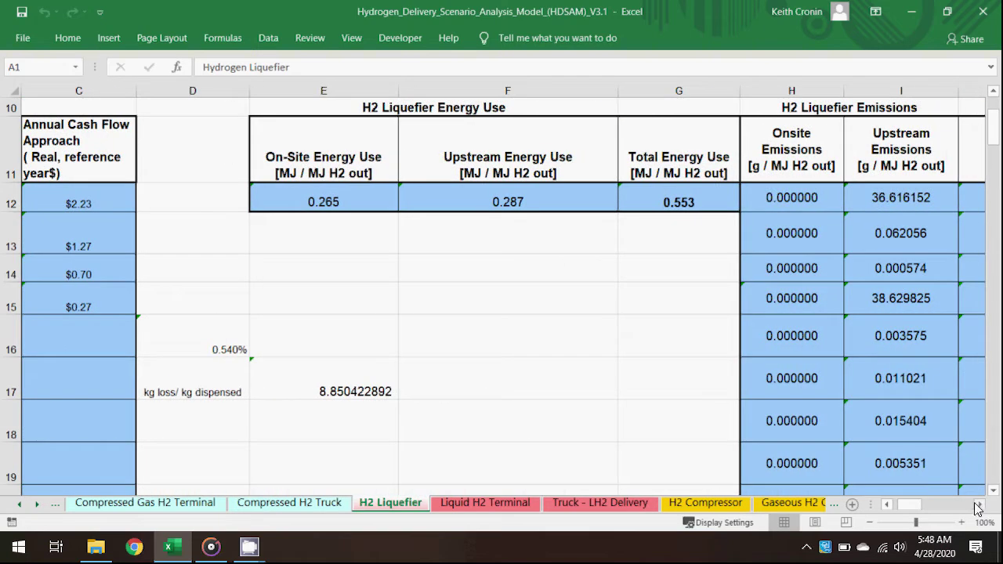
pyautogui.moveTo(913, 507); pyautogui.dragTo(893, 507)
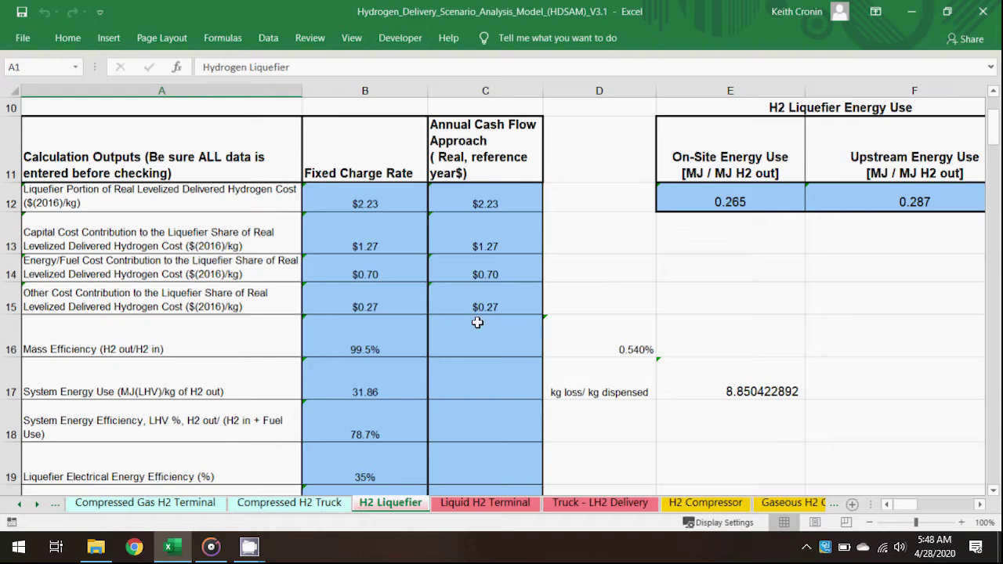
# - Review the liquefier's levelized cost, its capital, energy and other contributions, system energy use and real after-tax discount rate
pyautogui.click(199, 197)
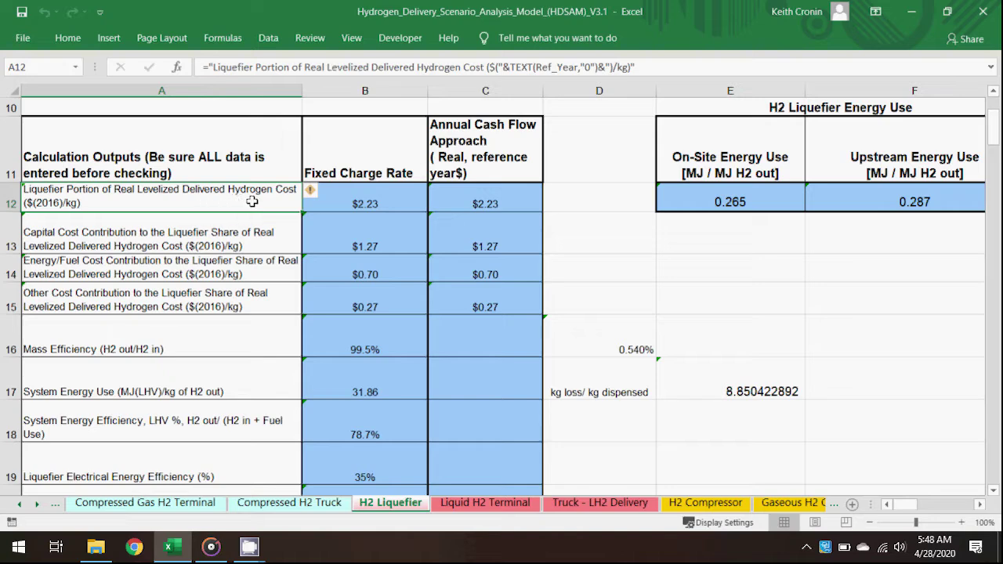
pyautogui.moveTo(284, 232); pyautogui.dragTo(284, 293)
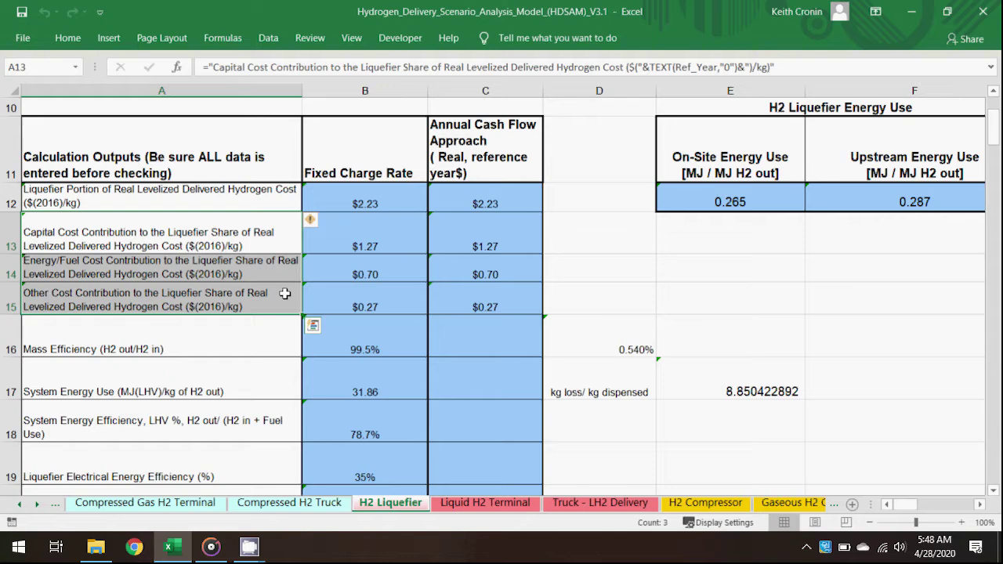
pyautogui.scroll(-1, 284, 293)
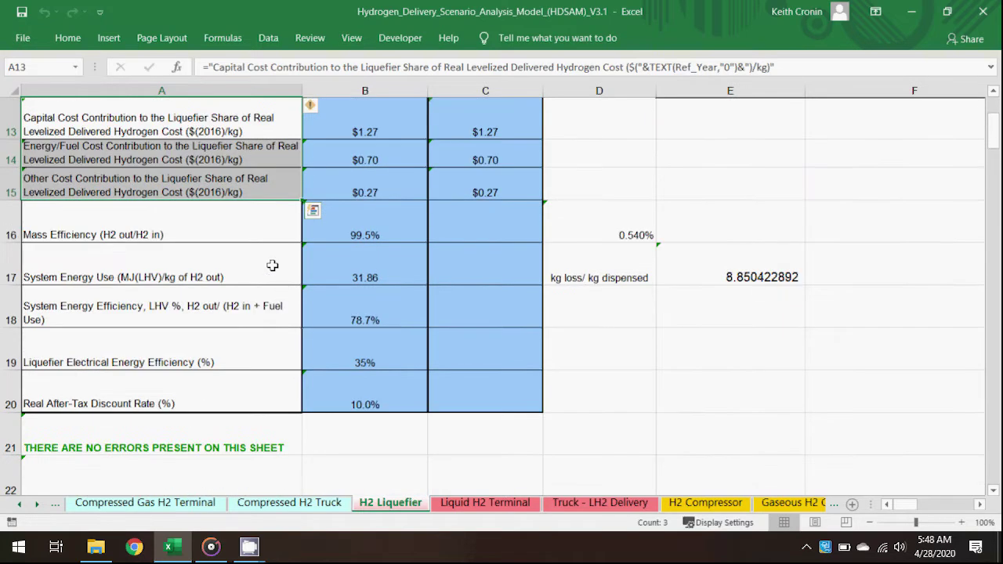
pyautogui.click(269, 258)
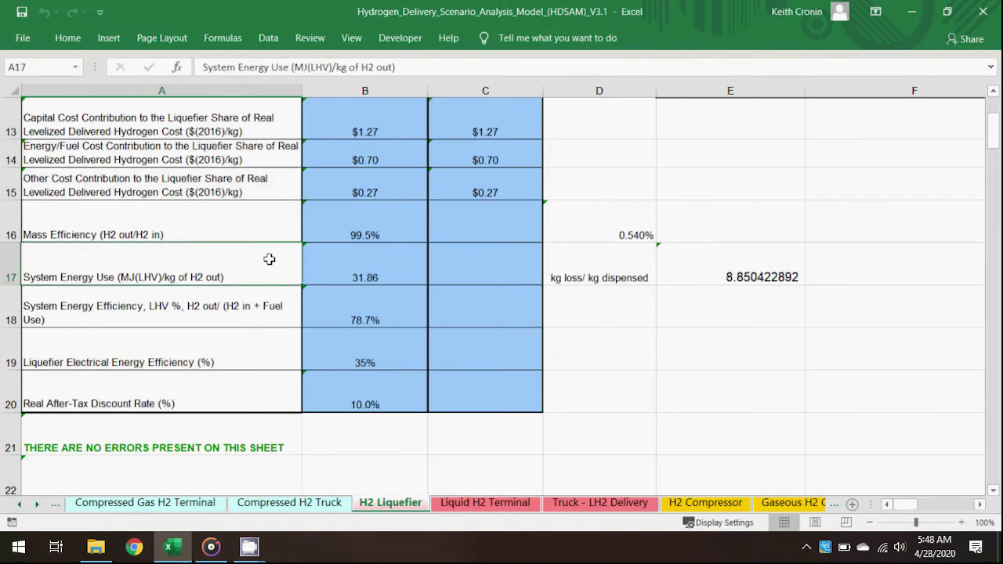
pyautogui.click(265, 398)
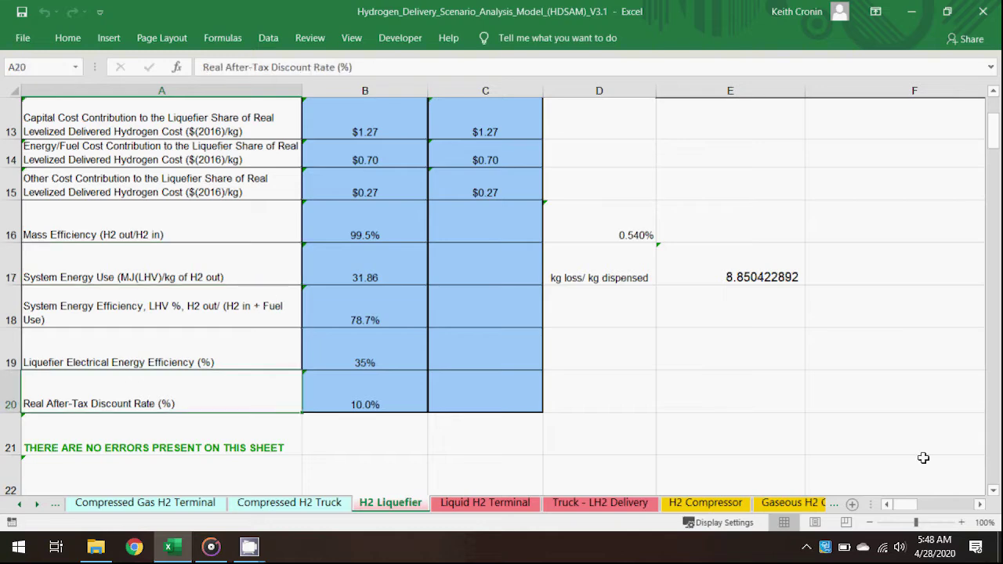
# - Examine the liquefier's design inputs, scenario inputs, calculations and economic assumptions
pyautogui.moveTo(993, 493); pyautogui.dragTo(993, 495)
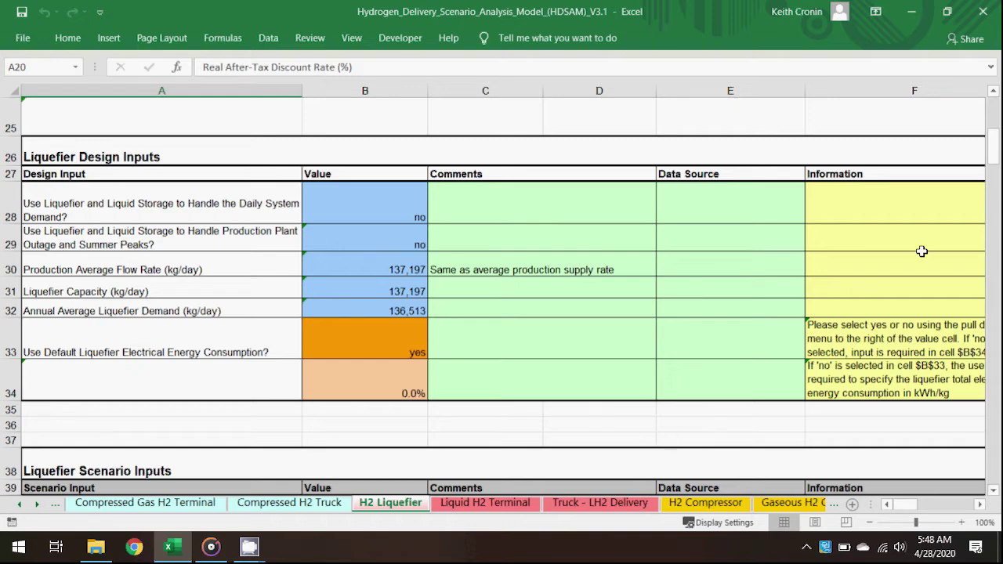
pyautogui.moveTo(994, 157); pyautogui.dragTo(997, 171)
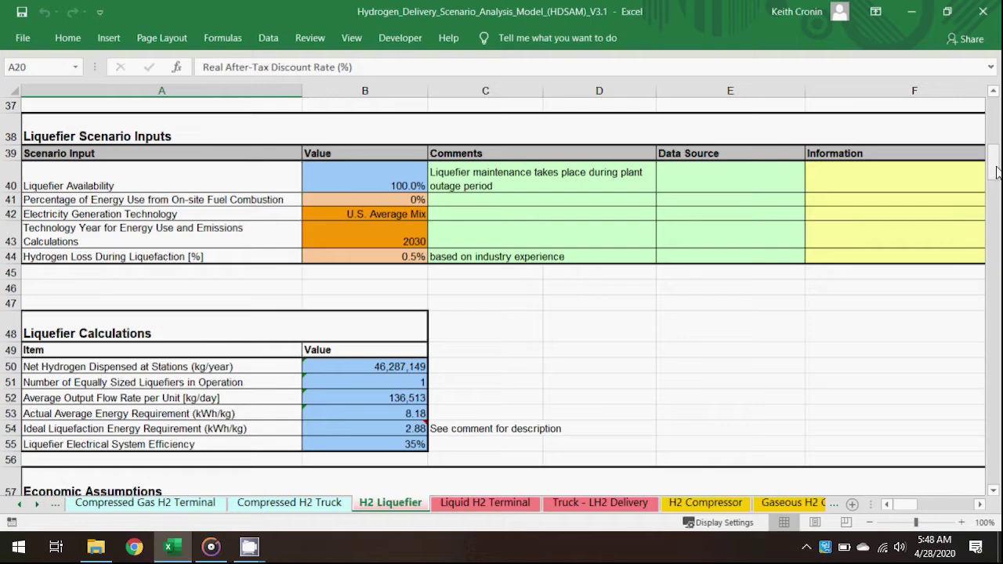
pyautogui.moveTo(997, 172); pyautogui.dragTo(997, 198)
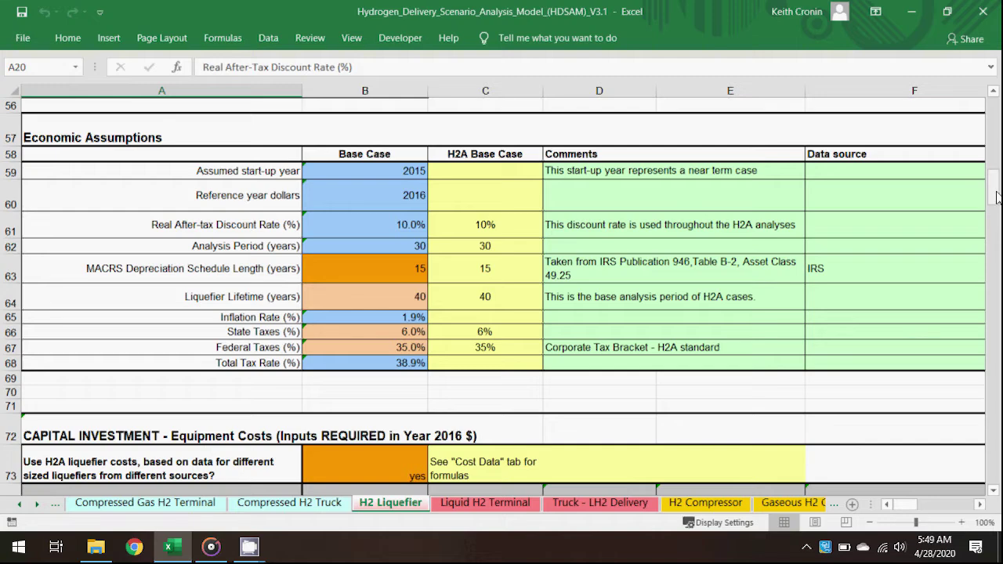
# - Review the liquefier's capital investment equipment costs, land costs and other capital costs
pyautogui.moveTo(997, 198); pyautogui.dragTo(996, 213)
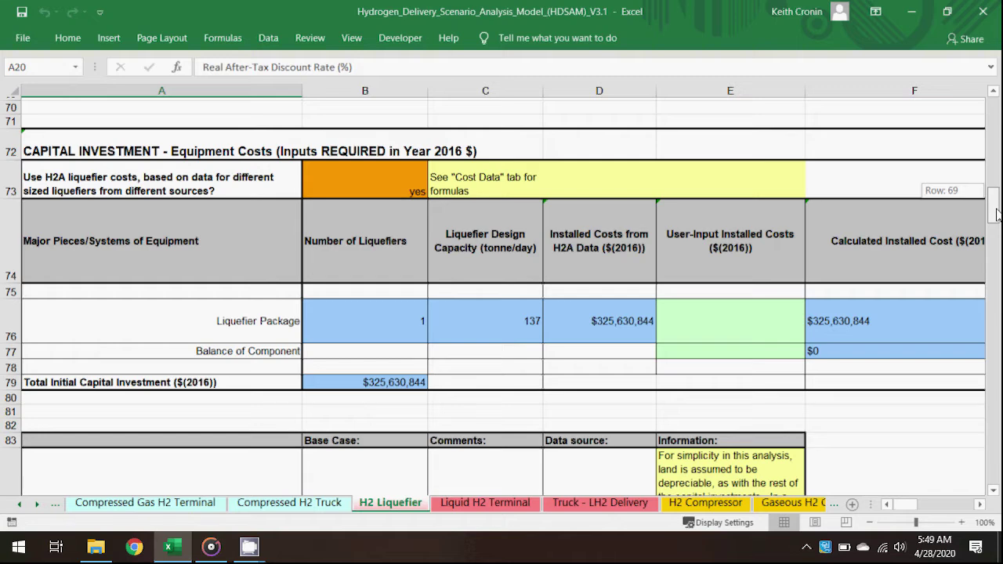
pyautogui.moveTo(997, 214); pyautogui.dragTo(997, 213)
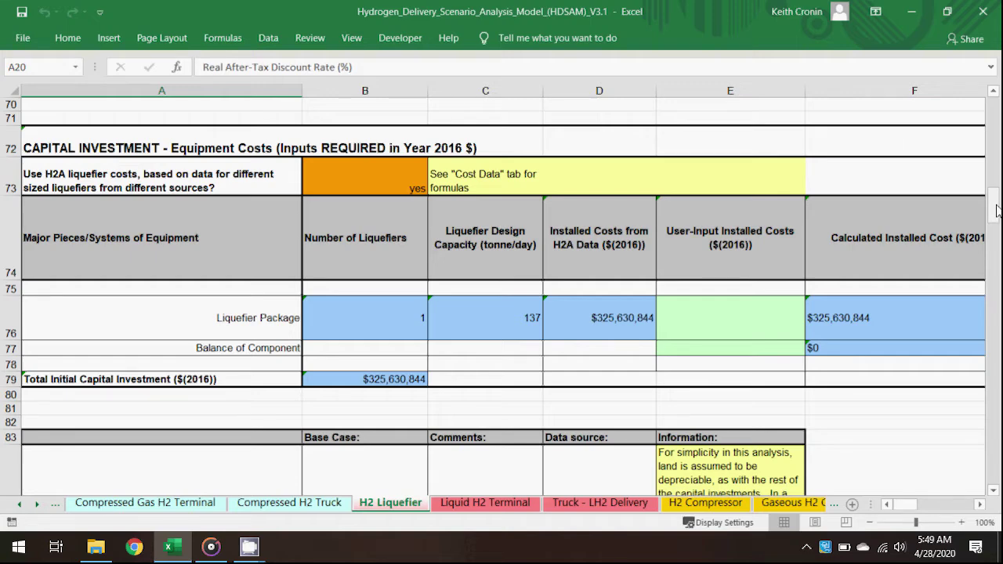
pyautogui.moveTo(996, 210); pyautogui.dragTo(996, 226)
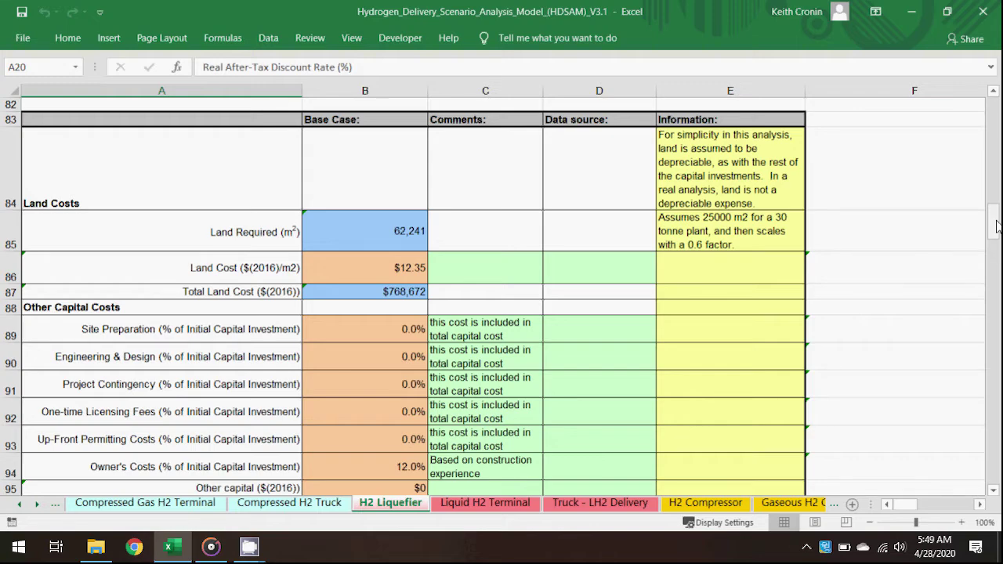
# - Review the liquefier's O&M costs, including labor, utilities and other fixed operating costs
pyautogui.moveTo(996, 226); pyautogui.dragTo(997, 256)
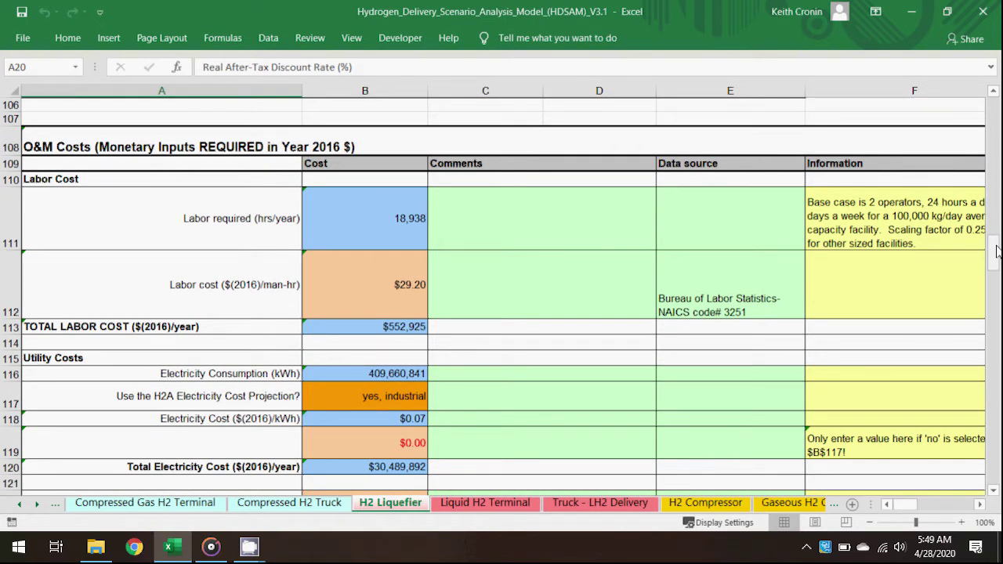
pyautogui.moveTo(996, 251); pyautogui.dragTo(996, 267)
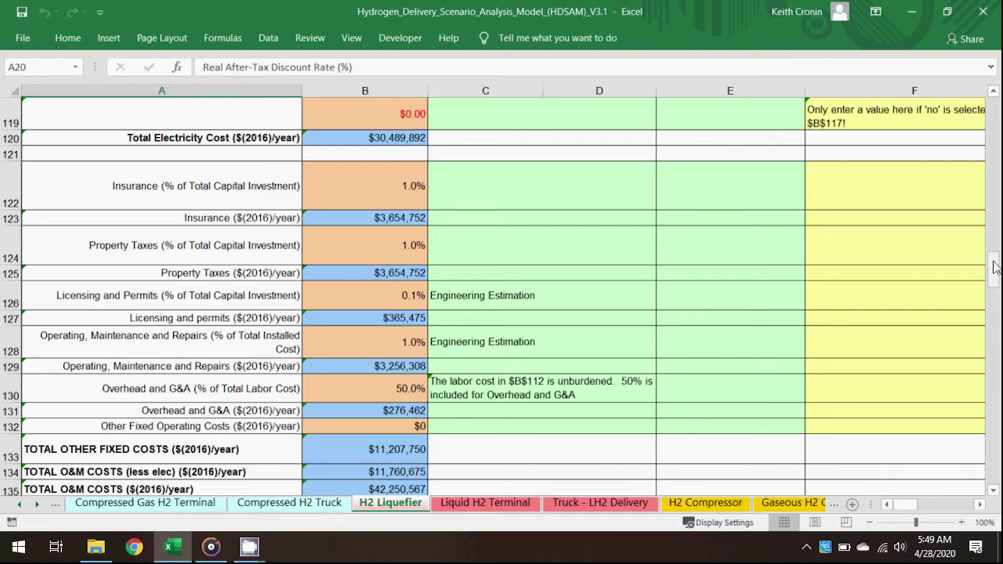
pyautogui.moveTo(994, 267); pyautogui.dragTo(993, 316)
# - Open the Liquid H2 Terminal worksheet and examine its levelized cost contributions, system energy use and required land outputs
pyautogui.click(523, 503)
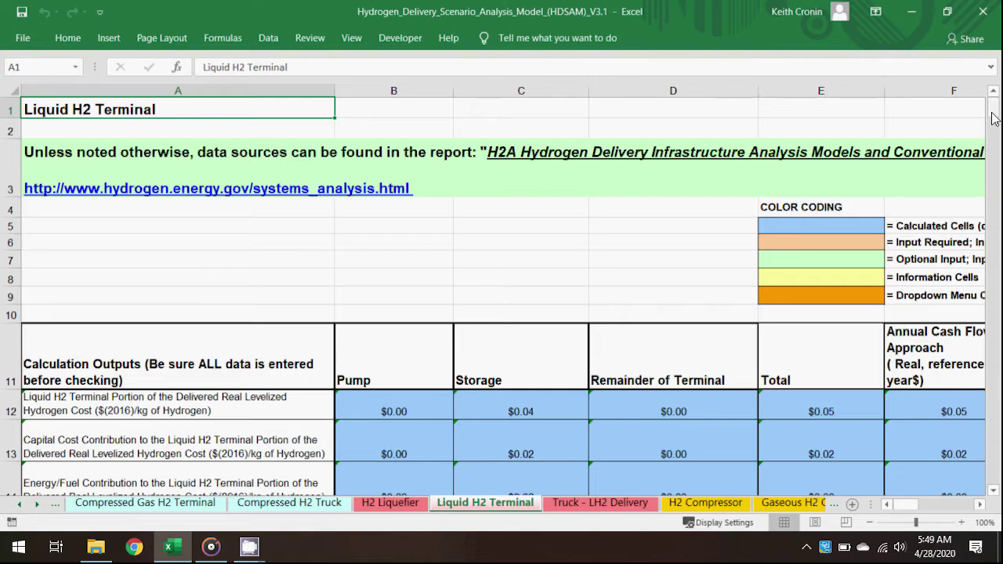
pyautogui.moveTo(993, 111)
pyautogui.mouseDown()
pyautogui.moveTo(995, 130)
pyautogui.moveTo(994, 117)
pyautogui.mouseUp()
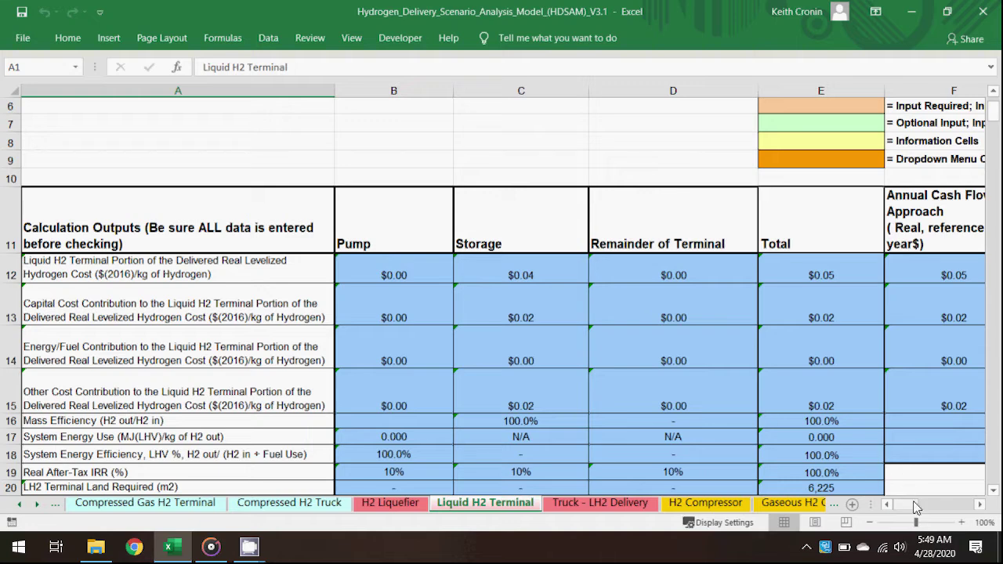
pyautogui.click(192, 240)
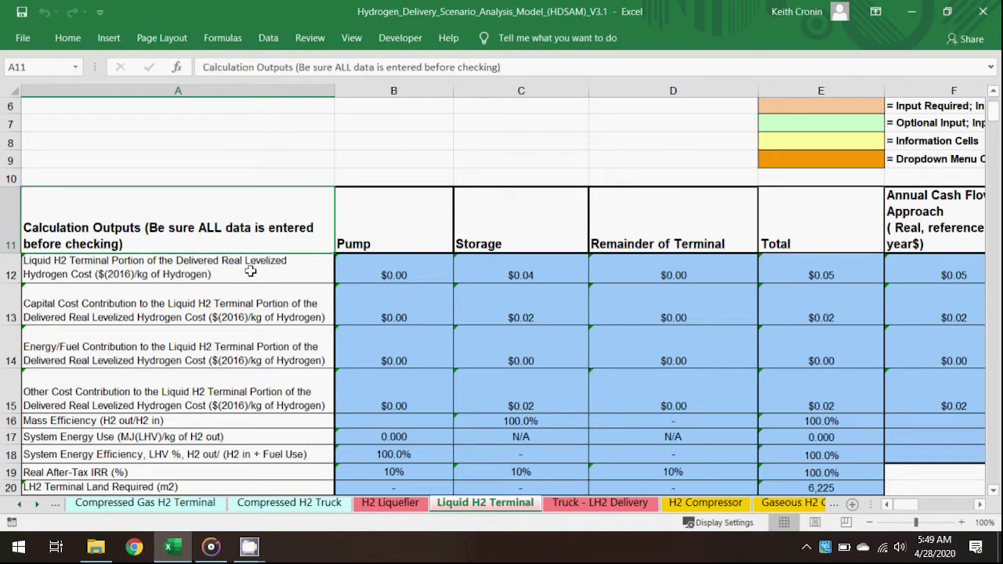
pyautogui.click(315, 270)
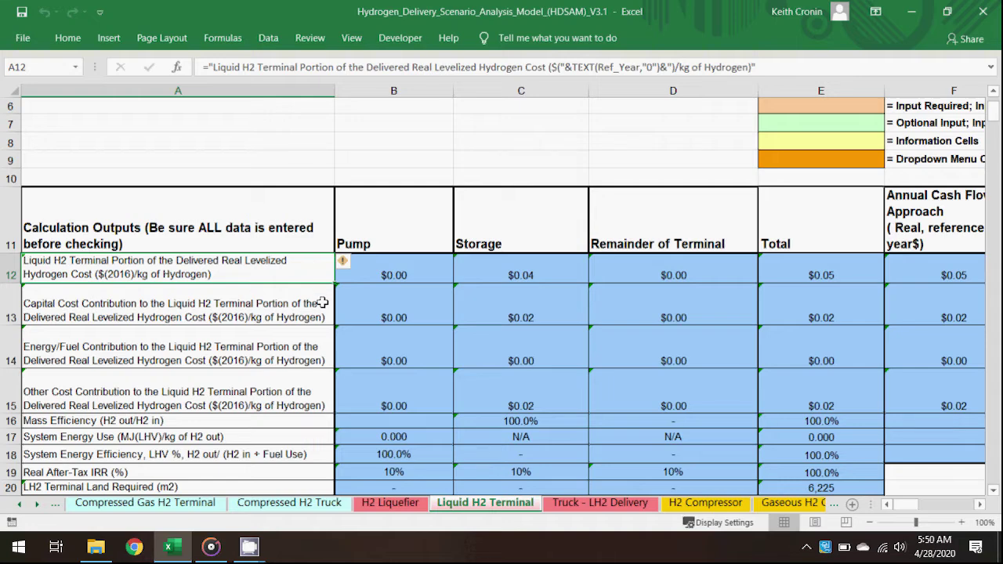
pyautogui.moveTo(321, 299); pyautogui.dragTo(324, 396)
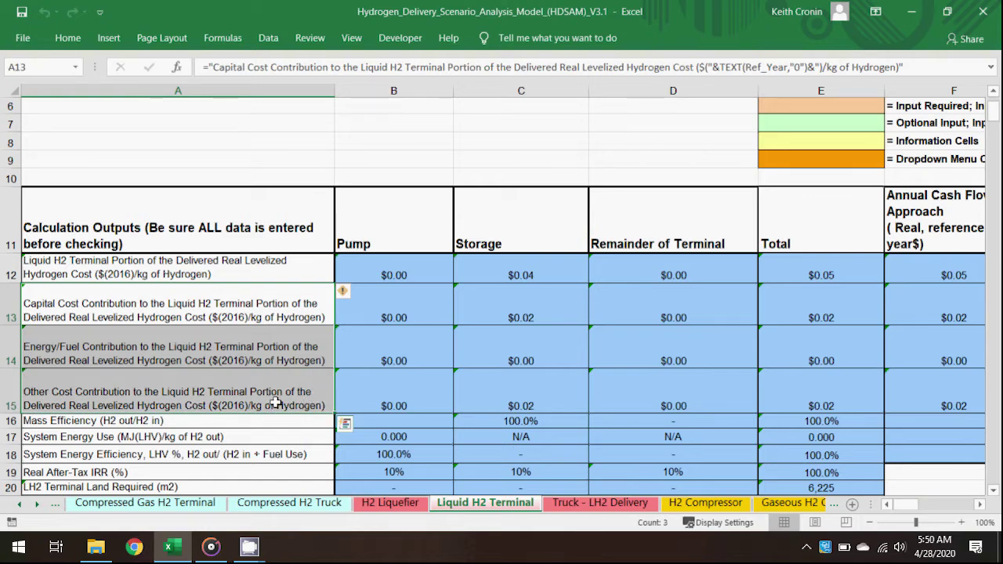
pyautogui.scroll(-1, 276, 407)
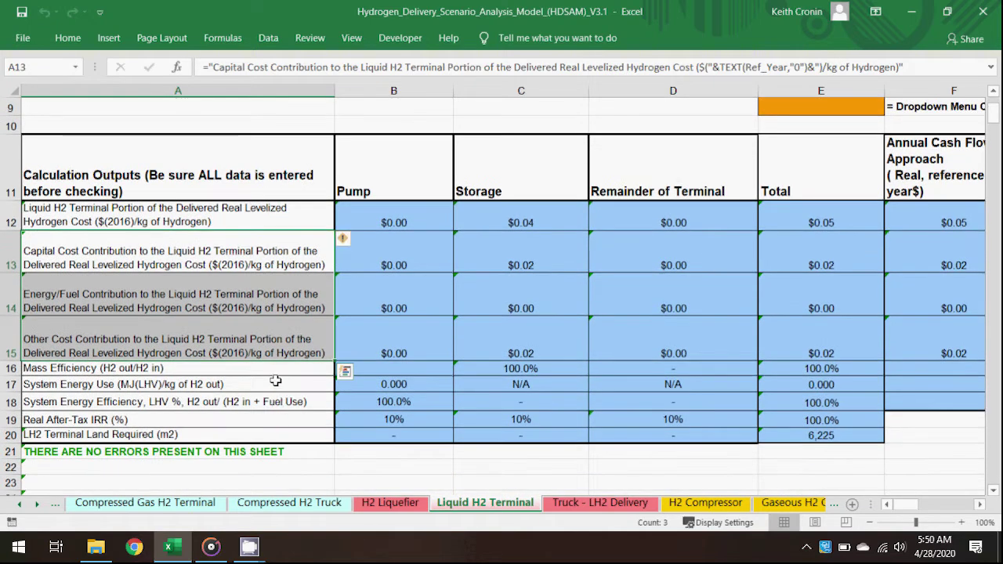
pyautogui.click(276, 383)
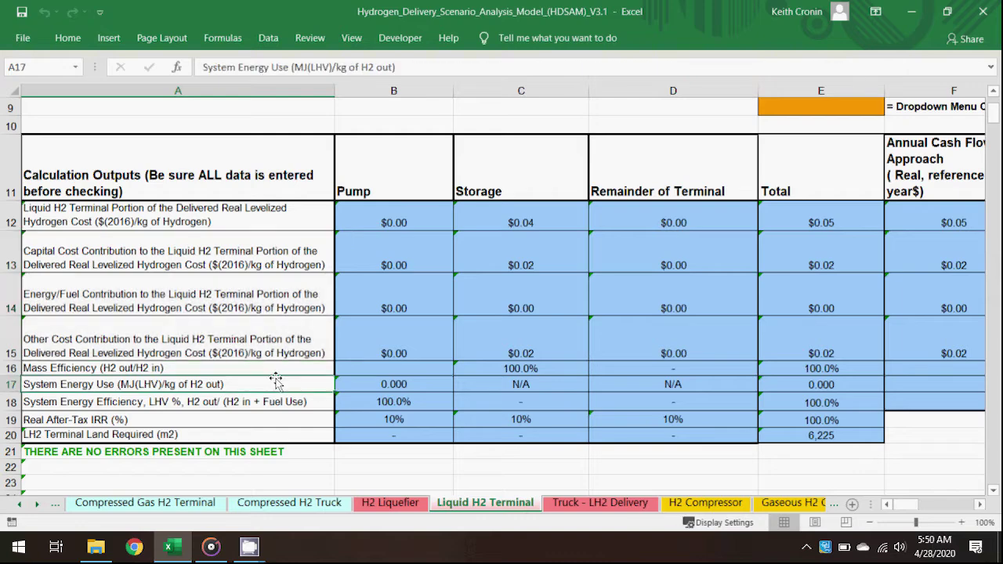
pyautogui.click(270, 433)
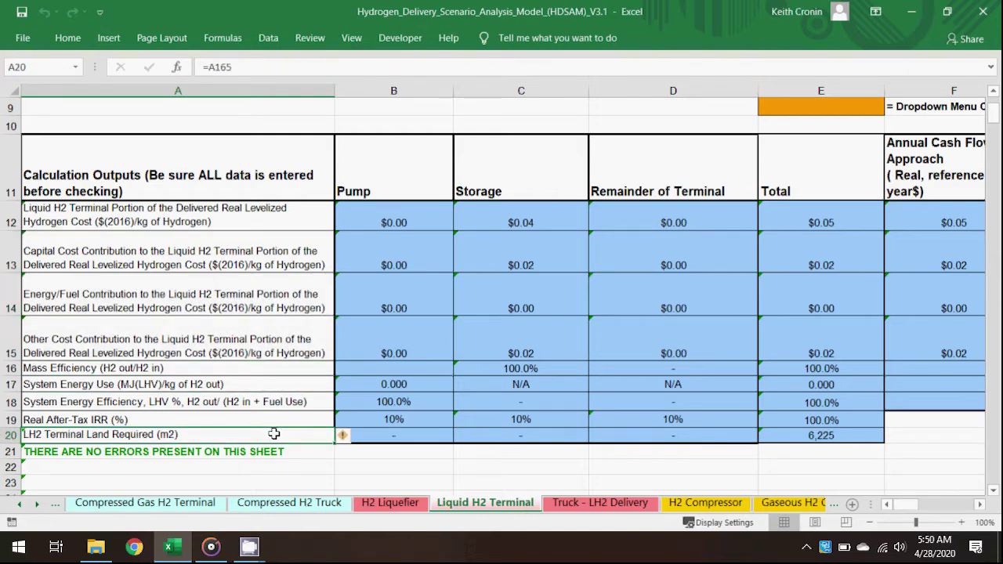
# - Examine the Liquid H2 Terminal design inputs and delivery scenario inputs
pyautogui.click(995, 491)
pyautogui.click(995, 492)
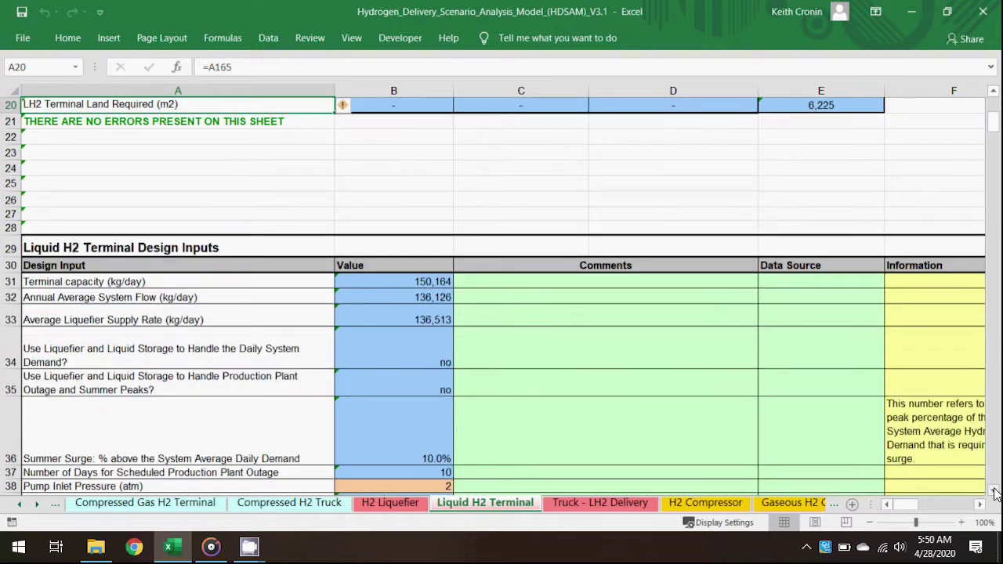
pyautogui.click(995, 492)
pyautogui.click(995, 492)
pyautogui.click(995, 492)
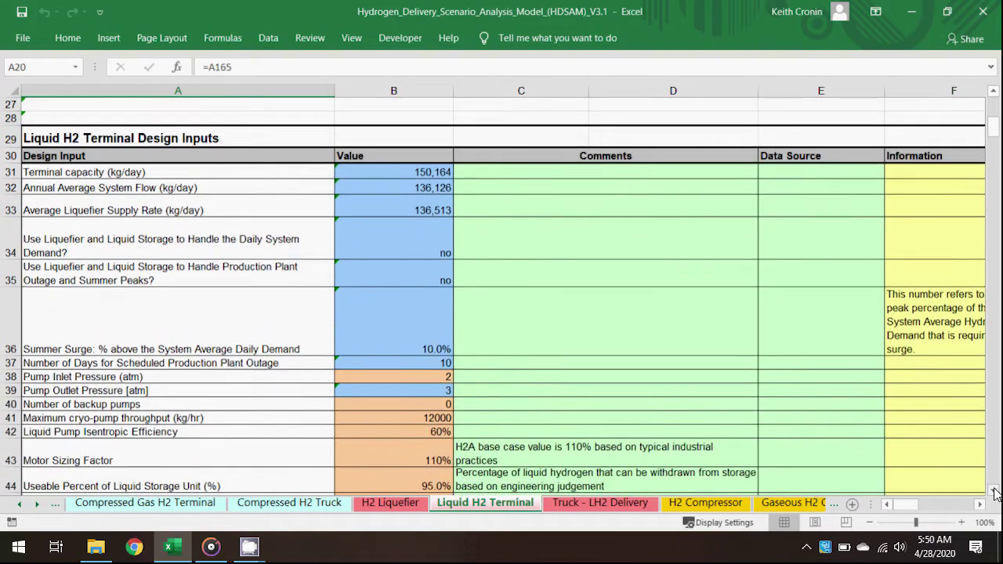
pyautogui.click(995, 492)
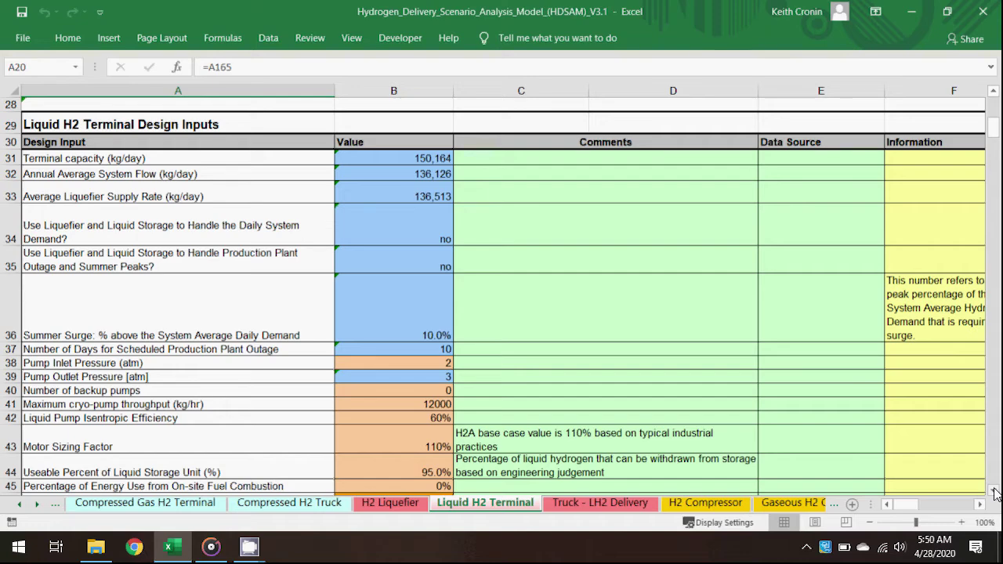
pyautogui.moveTo(995, 492); pyautogui.dragTo(995, 492)
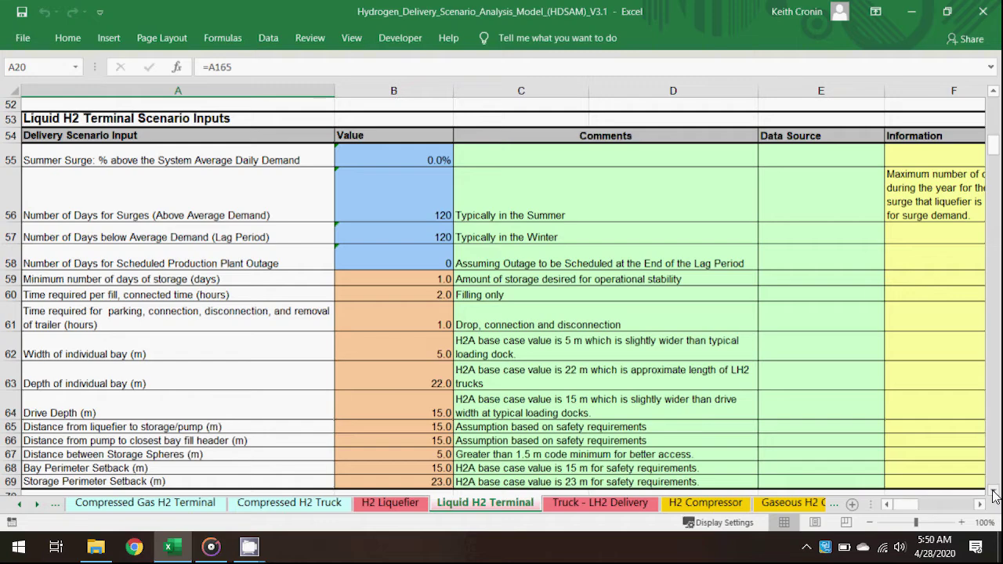
# - Review the Liquid H2 Terminal's economic assumptions, capital investment equipment costs and land costs
pyautogui.moveTo(993, 495); pyautogui.dragTo(993, 495)
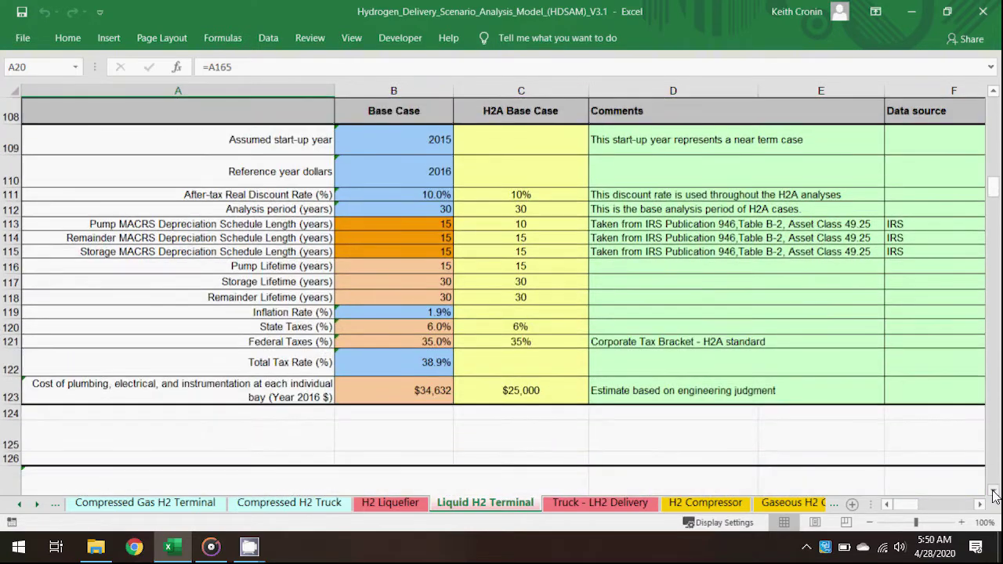
pyautogui.click(993, 91)
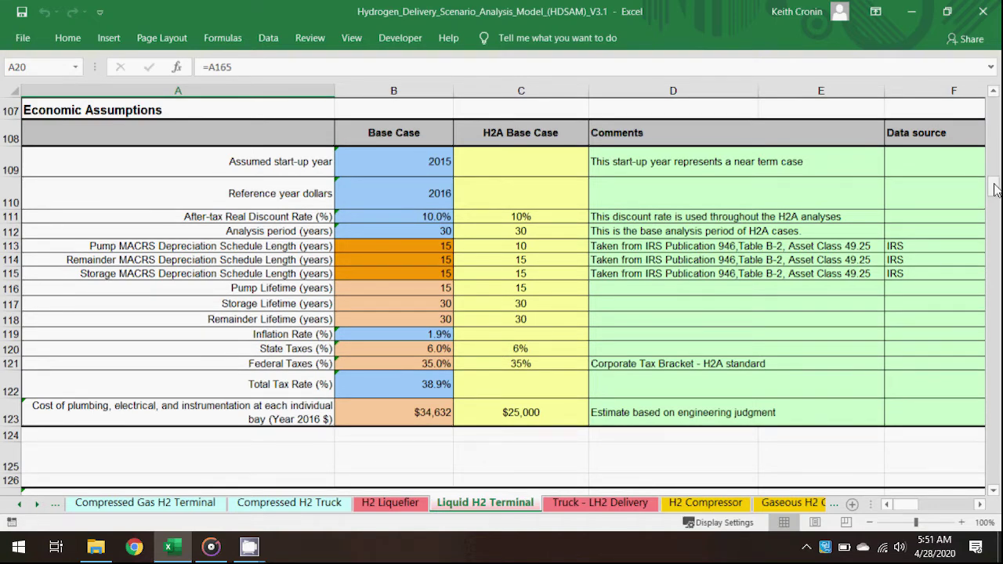
pyautogui.moveTo(995, 189); pyautogui.dragTo(997, 204)
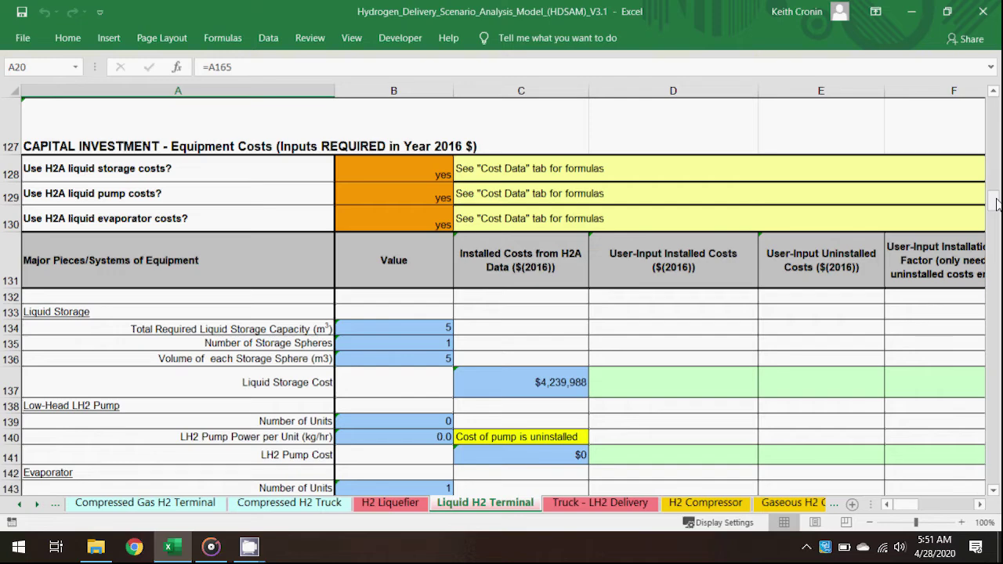
pyautogui.moveTo(996, 204); pyautogui.dragTo(997, 225)
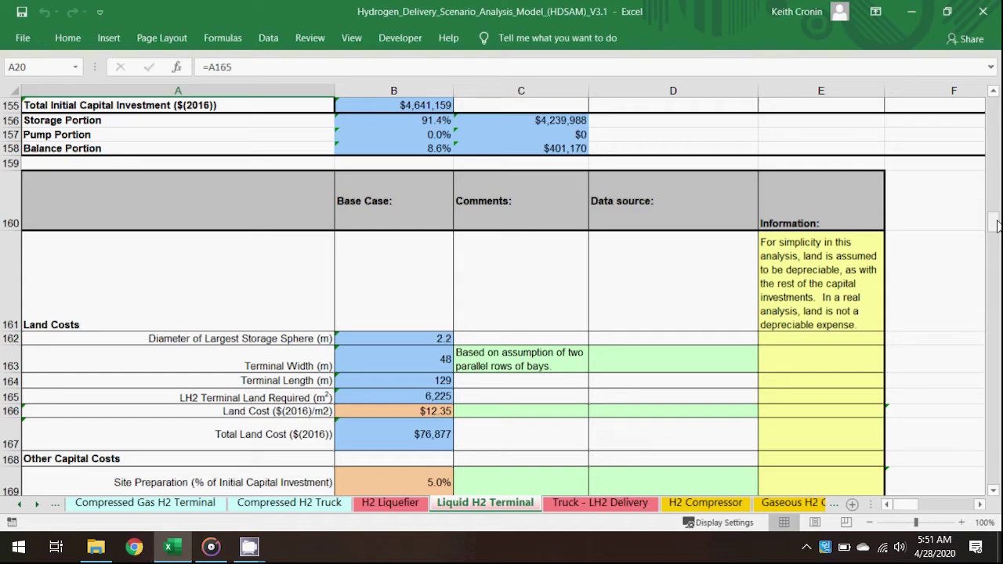
# - Review the Liquid H2 Terminal's other capital costs, O&M costs and pump cash flow analysis
pyautogui.moveTo(997, 225); pyautogui.dragTo(997, 233)
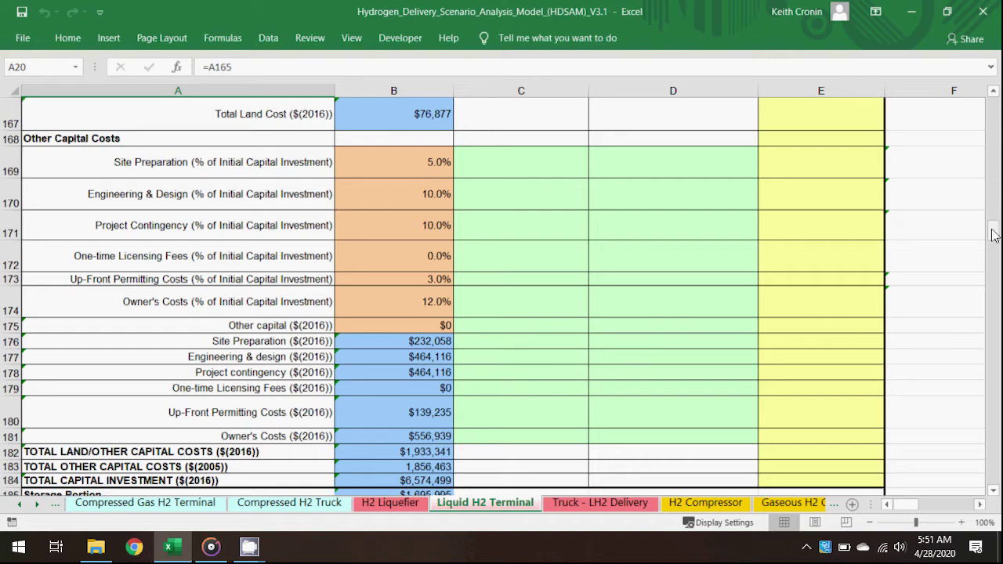
pyautogui.moveTo(992, 235); pyautogui.dragTo(995, 254)
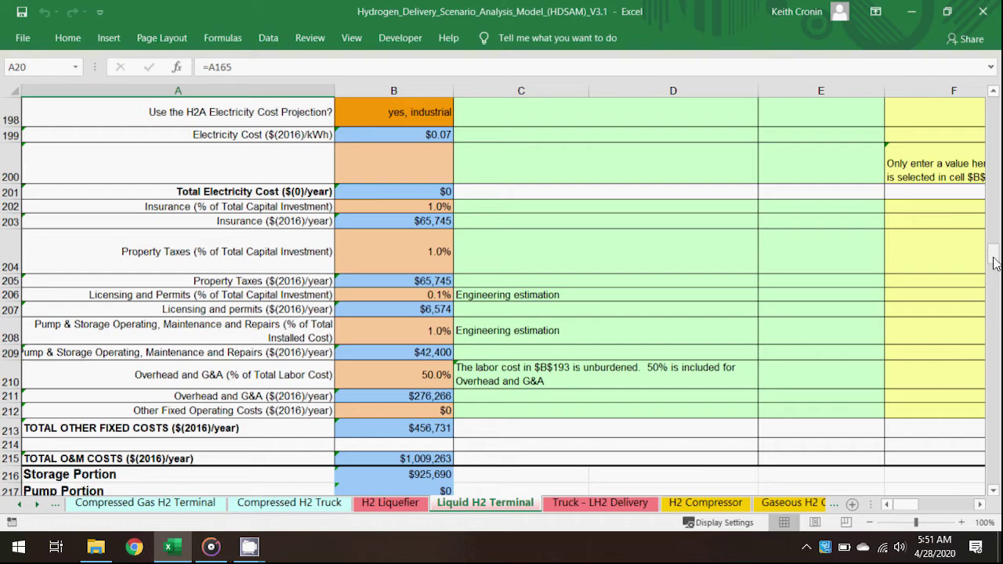
pyautogui.moveTo(993, 263); pyautogui.dragTo(988, 312)
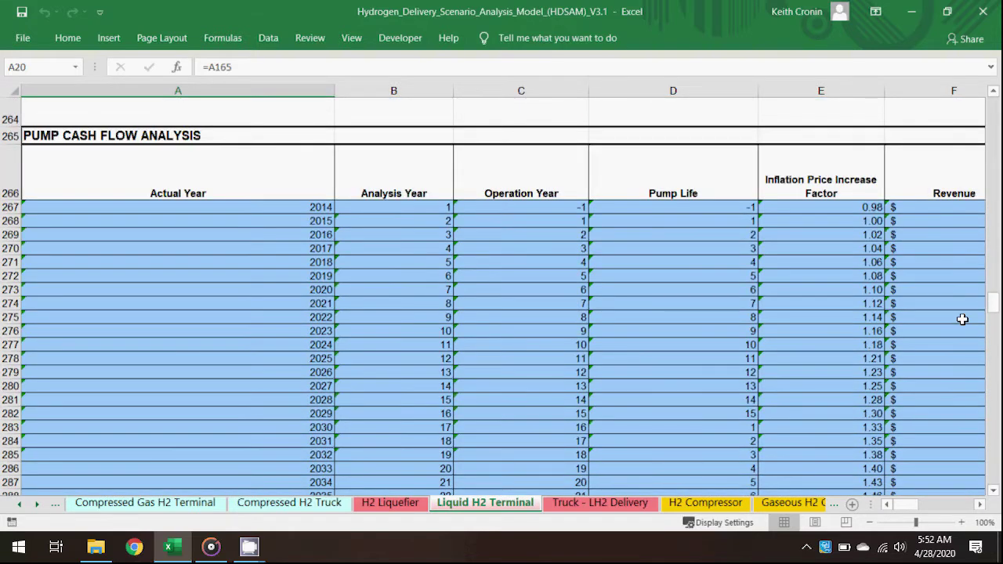
# - Open the Truck - LH2 Delivery worksheet and examine its levelized cost contributions and energy use outputs
pyautogui.click(621, 508)
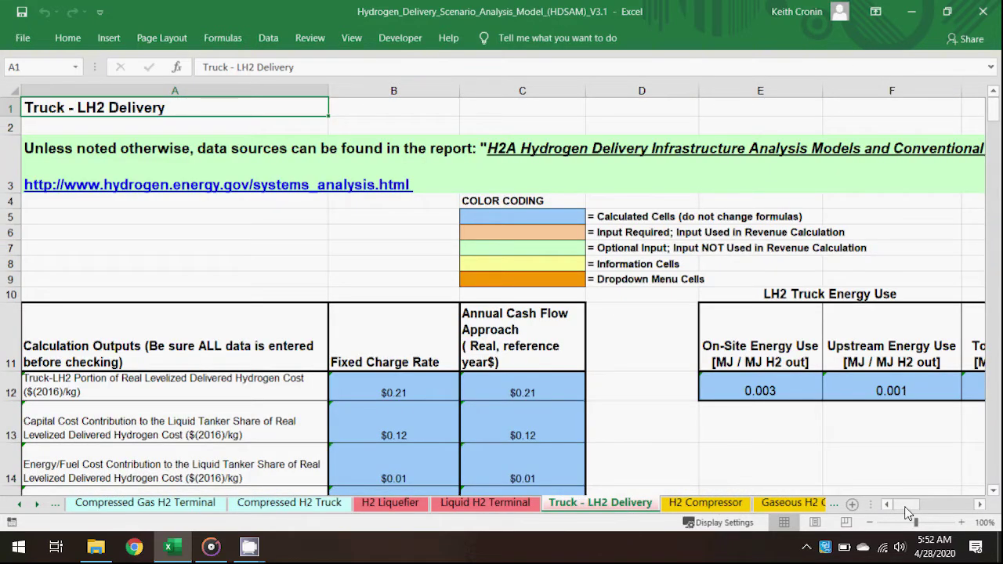
pyautogui.moveTo(907, 512)
pyautogui.mouseDown()
pyautogui.moveTo(918, 519)
pyautogui.moveTo(901, 522)
pyautogui.mouseUp()
pyautogui.scroll(-3, 834, 462)
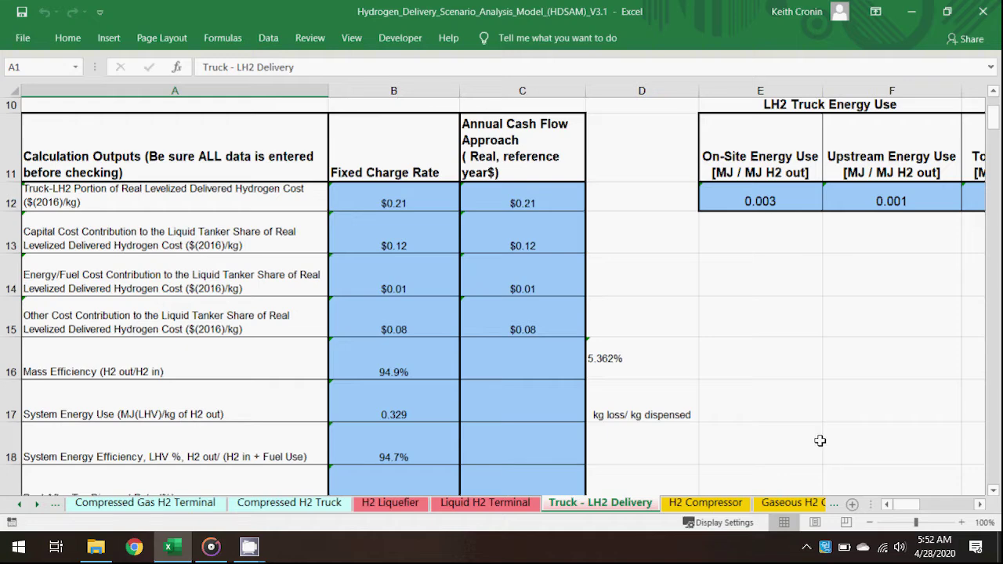
pyautogui.click(299, 205)
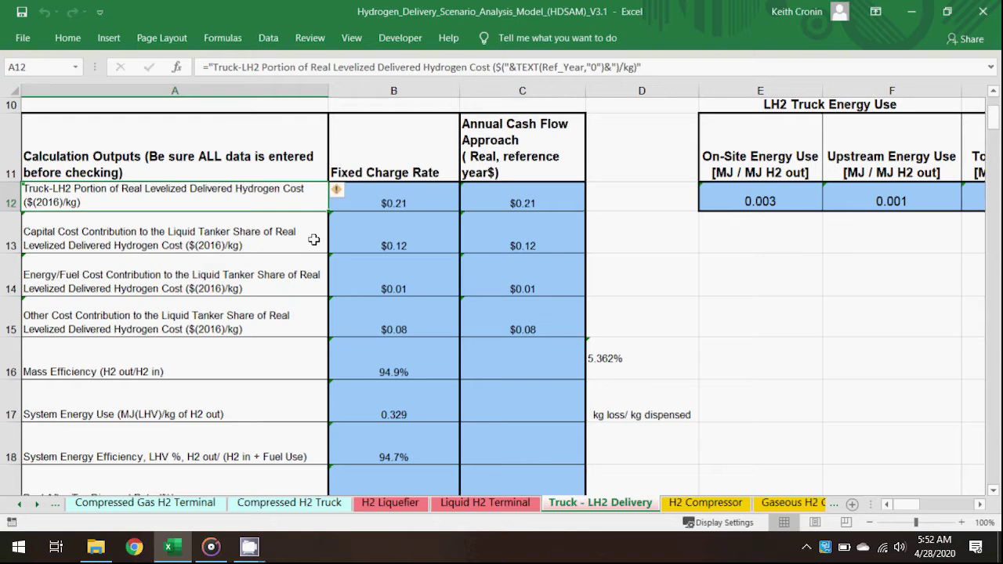
pyautogui.moveTo(313, 239); pyautogui.dragTo(307, 317)
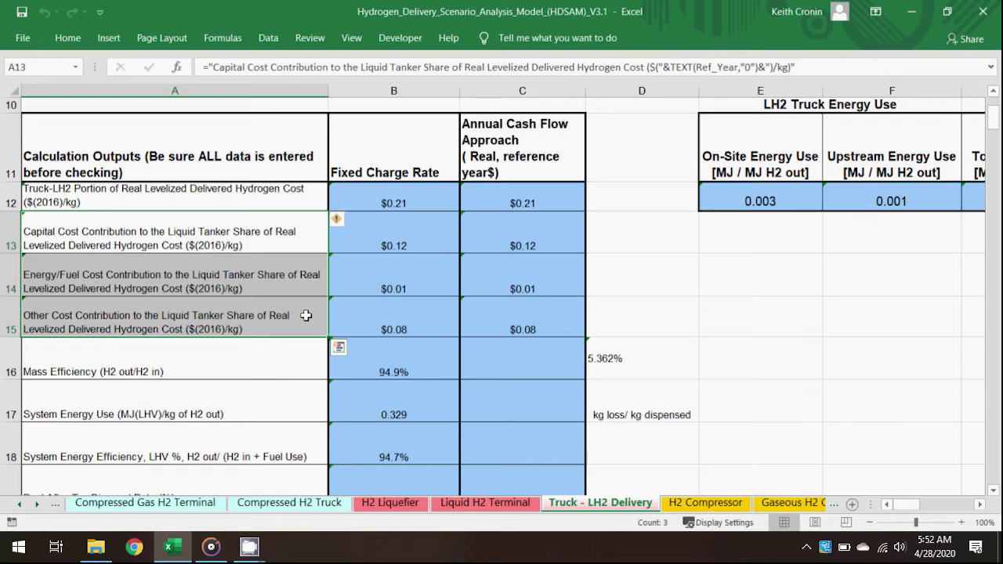
pyautogui.click(300, 403)
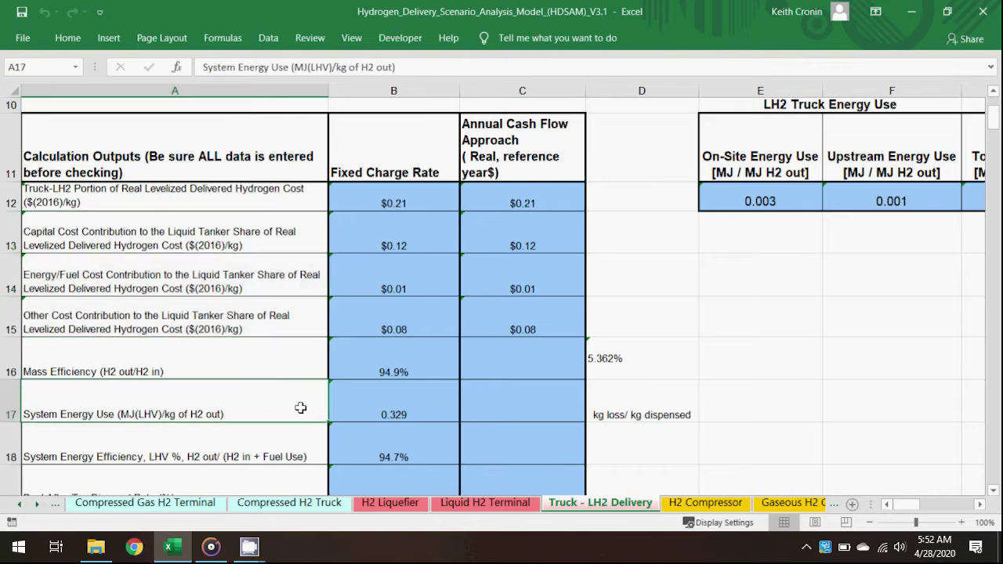
# - Examine the Truck - LH2 design inputs and delivery scenario inputs
pyautogui.scroll(-6, 300, 407)
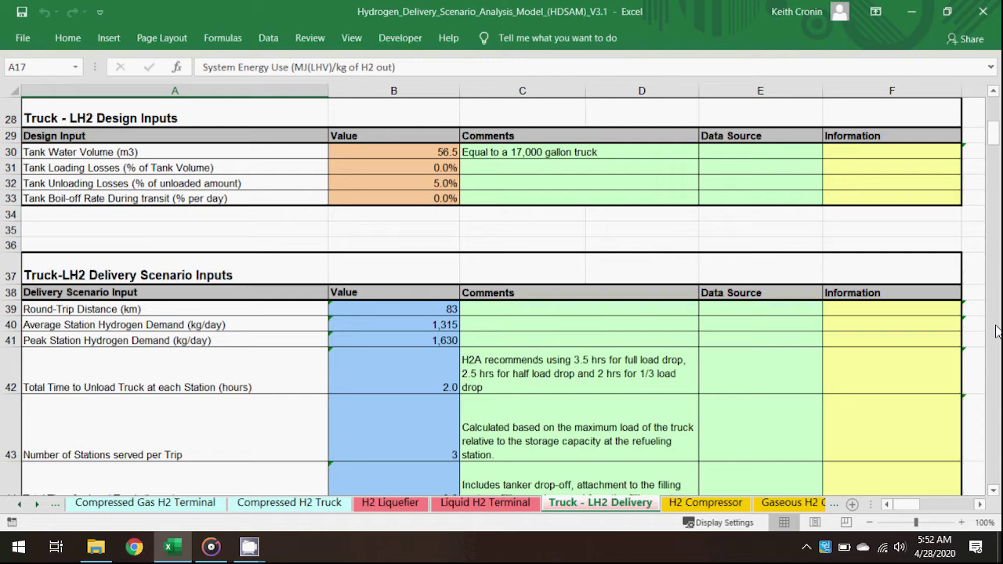
pyautogui.scroll(-3, 995, 332)
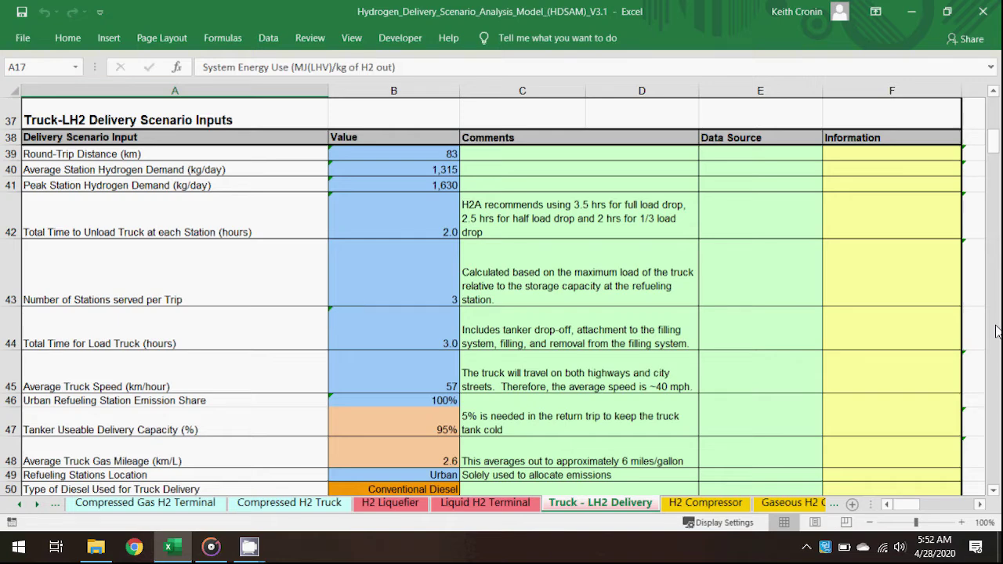
pyautogui.scroll(-1, 996, 331)
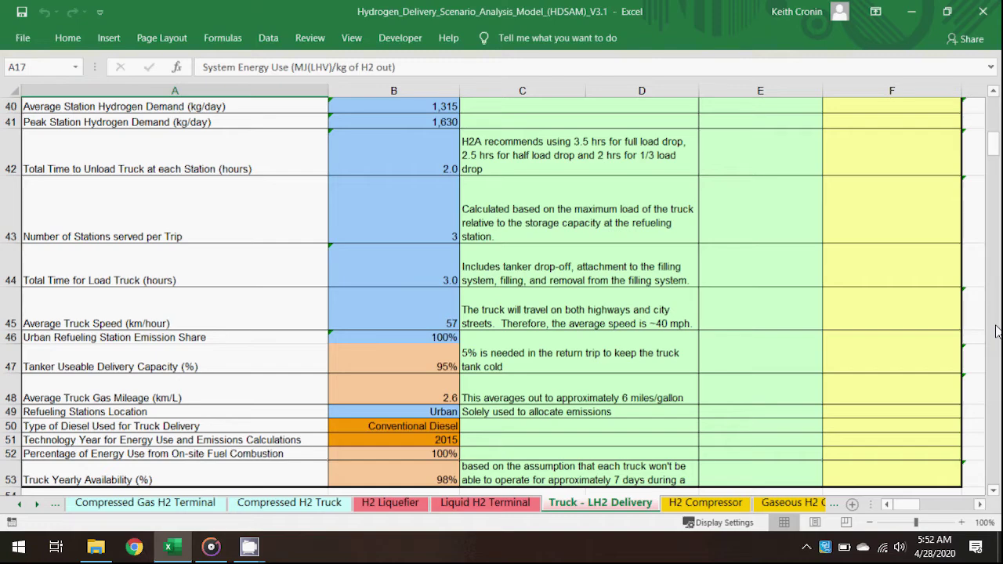
# - Review the liquid hydrogen truck's calculations, economic assumptions and capital investment equipment costs
pyautogui.scroll(-3, 996, 330)
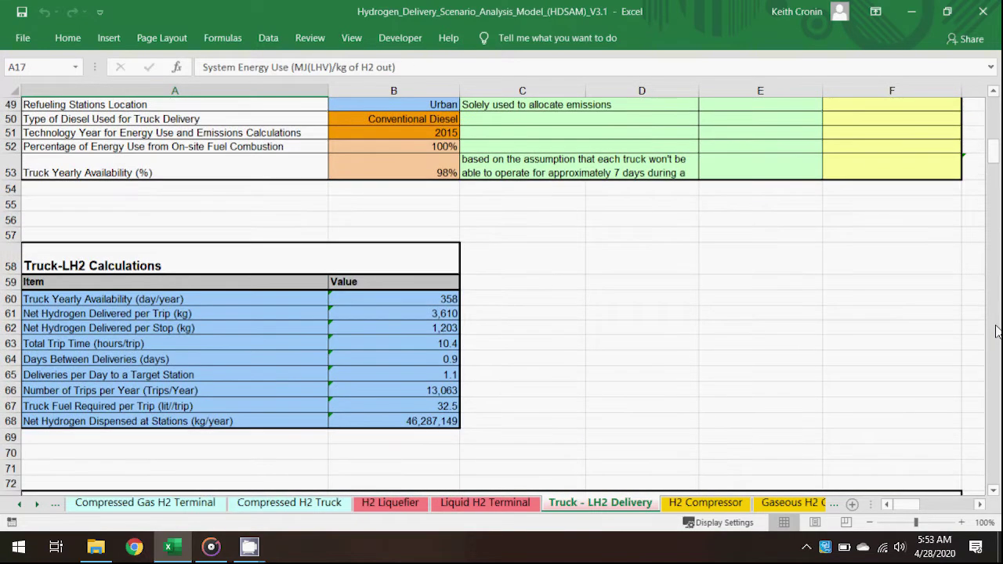
pyautogui.scroll(-7, 997, 330)
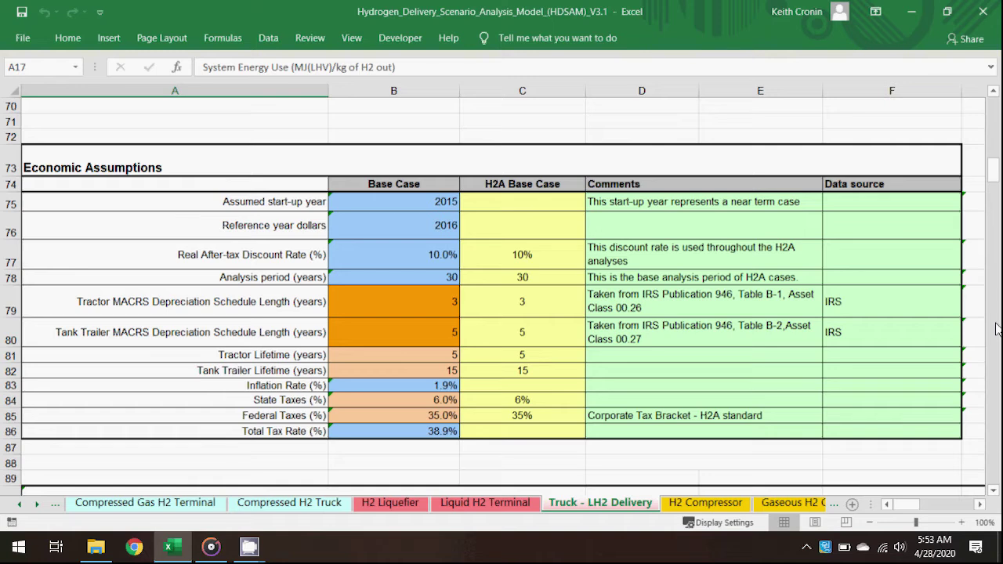
pyautogui.moveTo(993, 176); pyautogui.dragTo(997, 192)
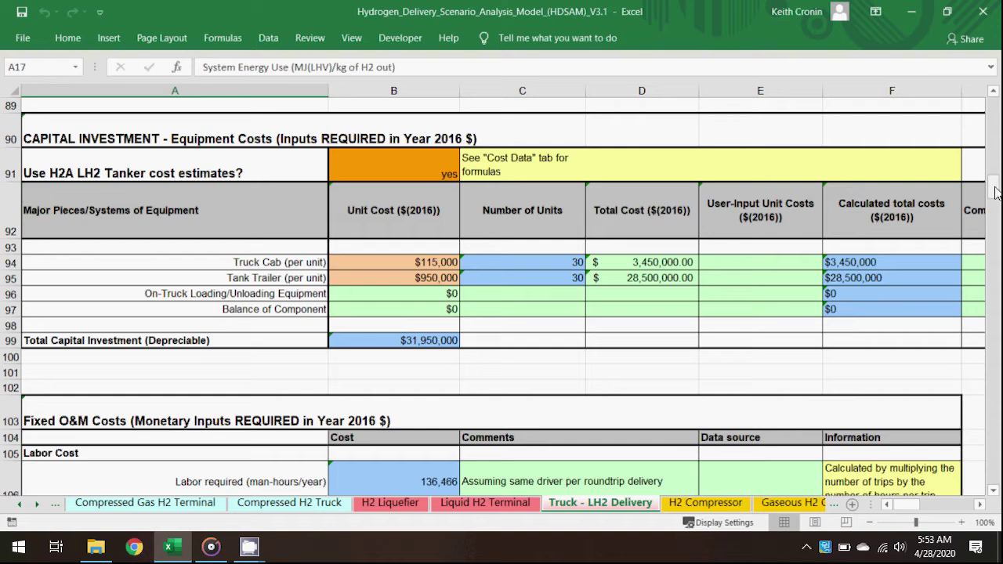
# - Review the liquid hydrogen truck's fixed O&M costs for labor, fuel and other items, plus its cost calculations
pyautogui.moveTo(995, 193); pyautogui.dragTo(995, 202)
pyautogui.scroll(-1, 995, 202)
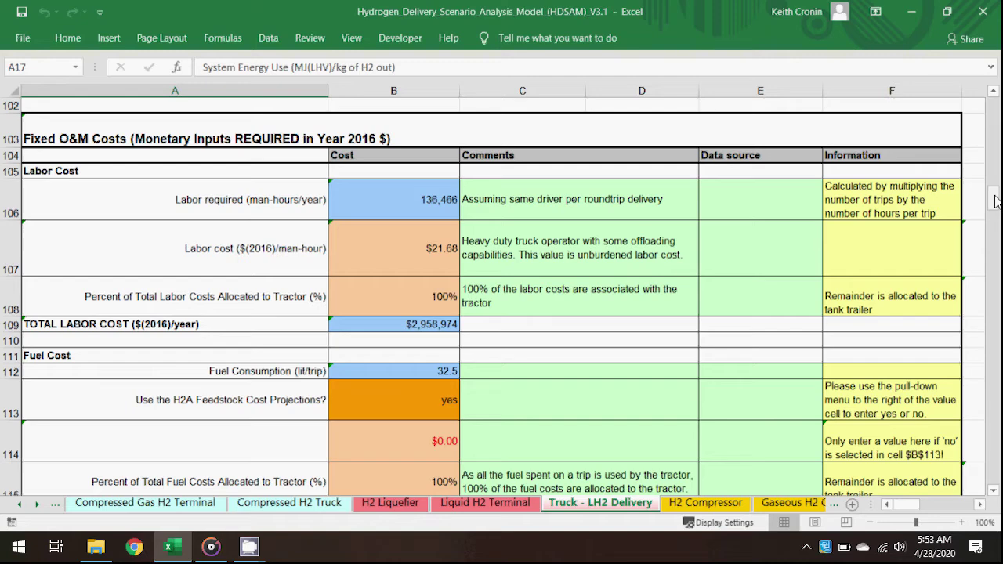
pyautogui.scroll(-2, 995, 201)
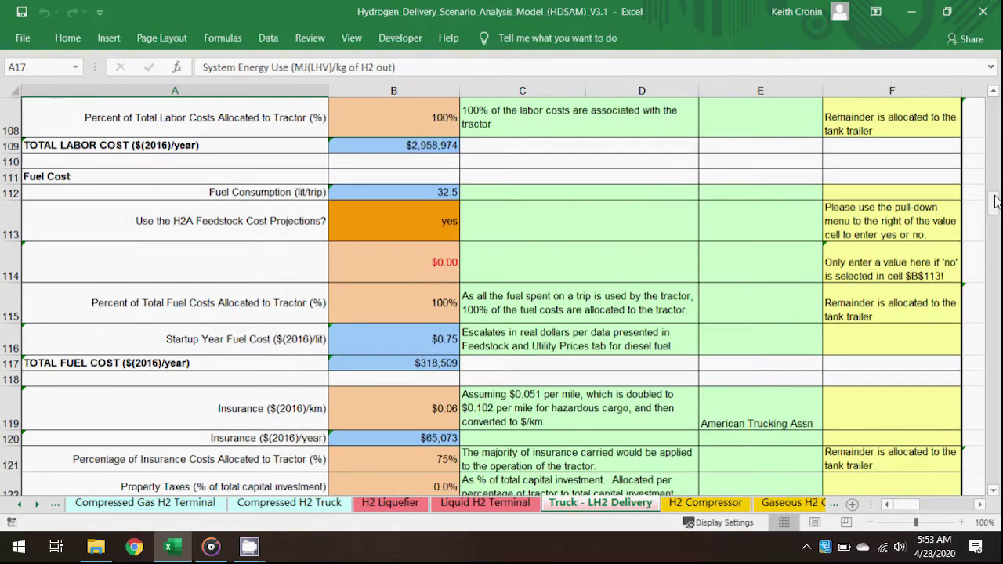
pyautogui.scroll(-3, 995, 201)
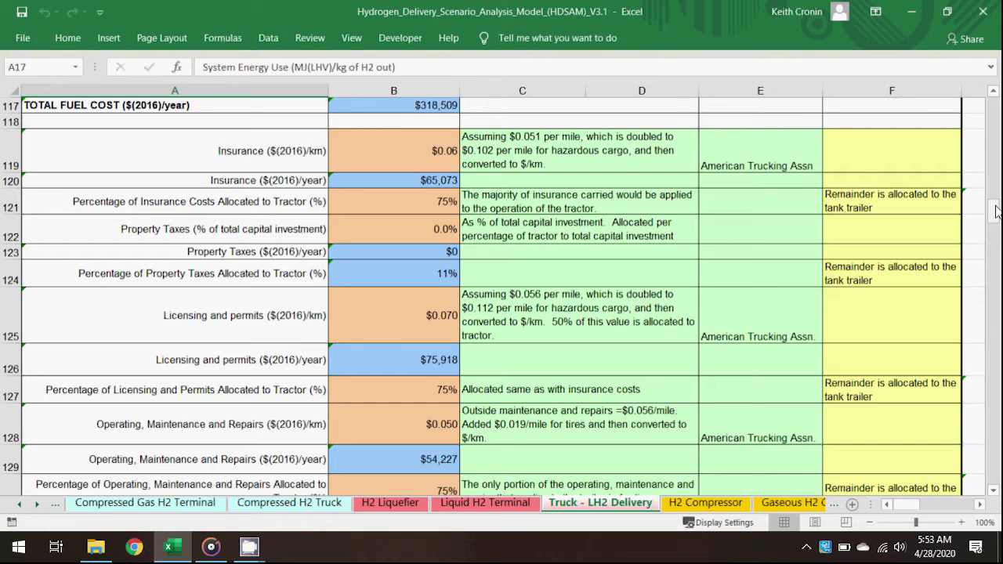
pyautogui.scroll(-3, 995, 212)
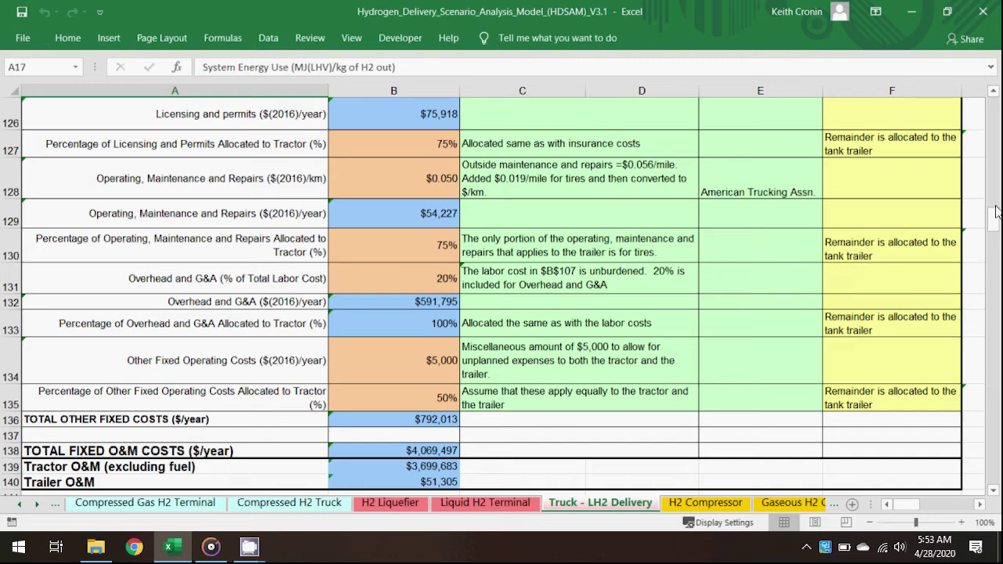
pyautogui.scroll(-5, 995, 212)
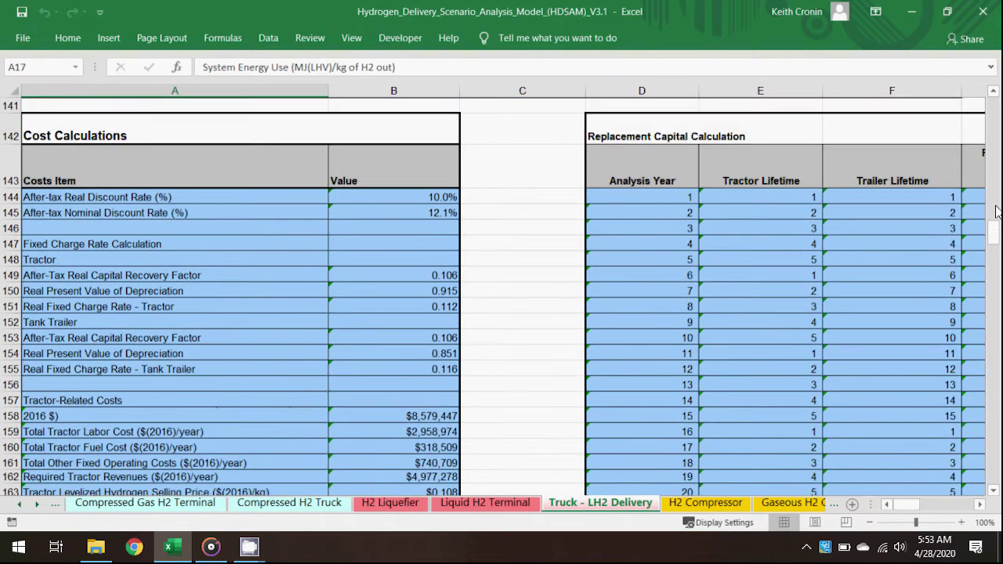
pyautogui.scroll(-10, 995, 212)
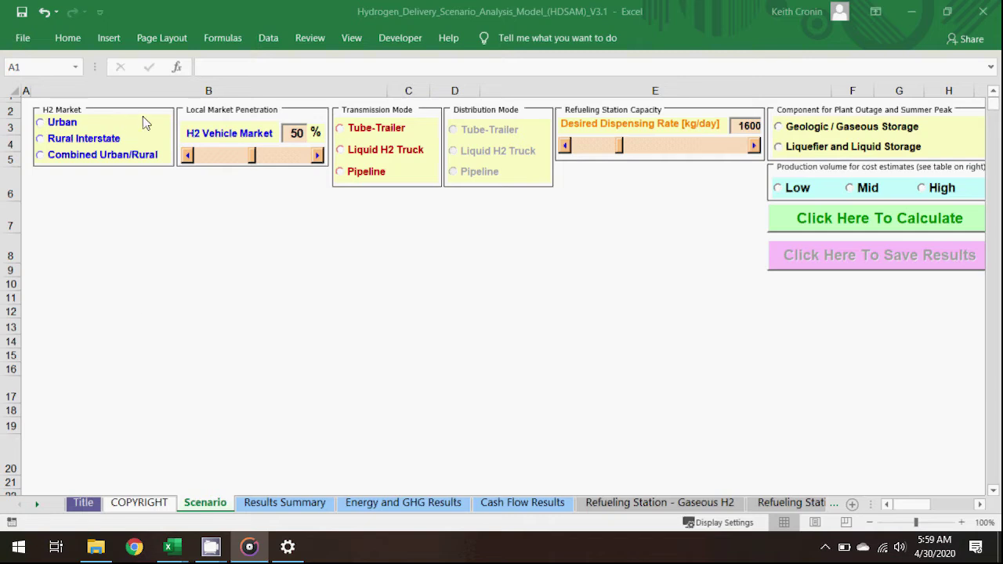
# - In the Scenario worksheet, set the H2 market to Urban and select Sacramento, CA as the city
pyautogui.click(51, 123)
pyautogui.click(53, 126)
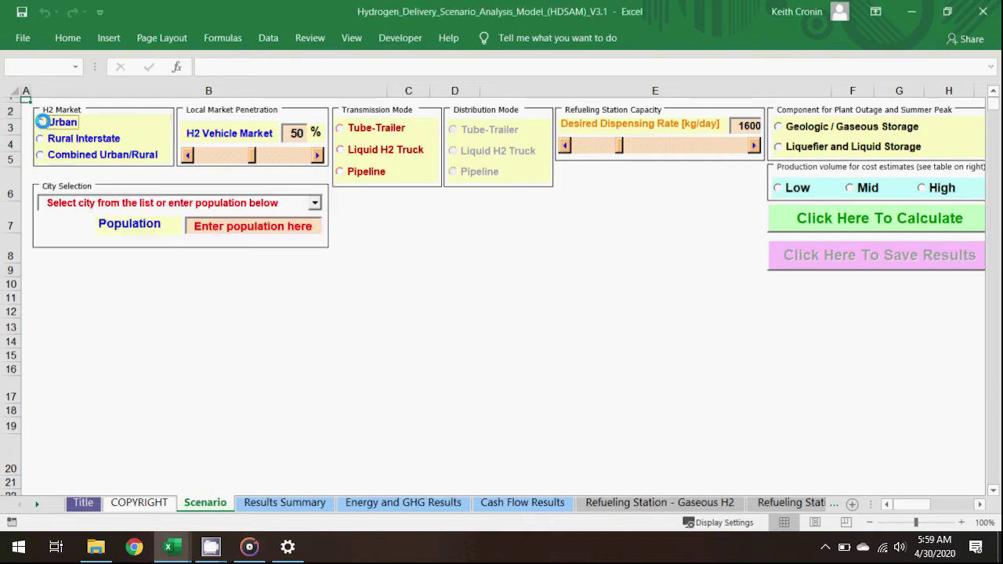
pyautogui.click(91, 202)
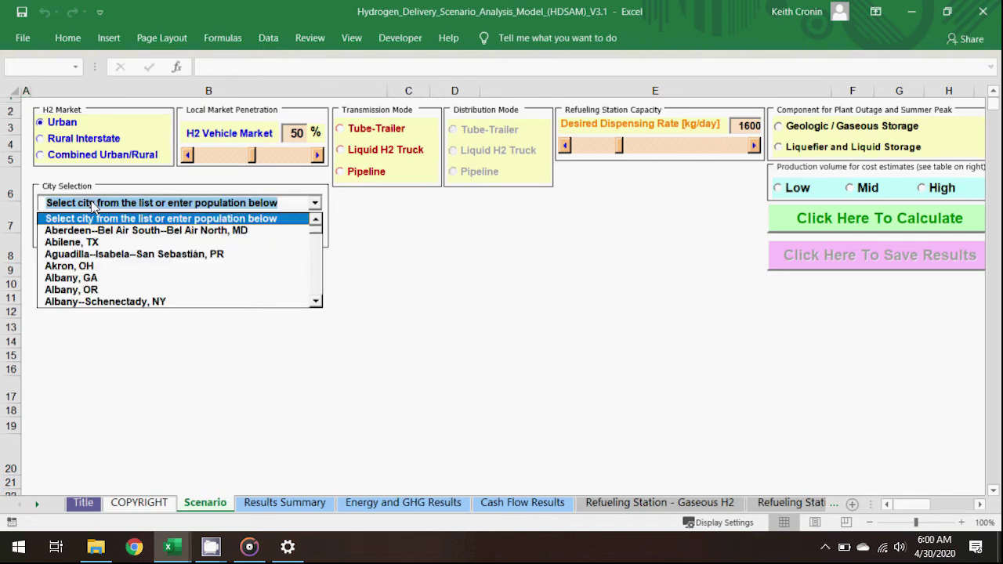
pyautogui.click(91, 202)
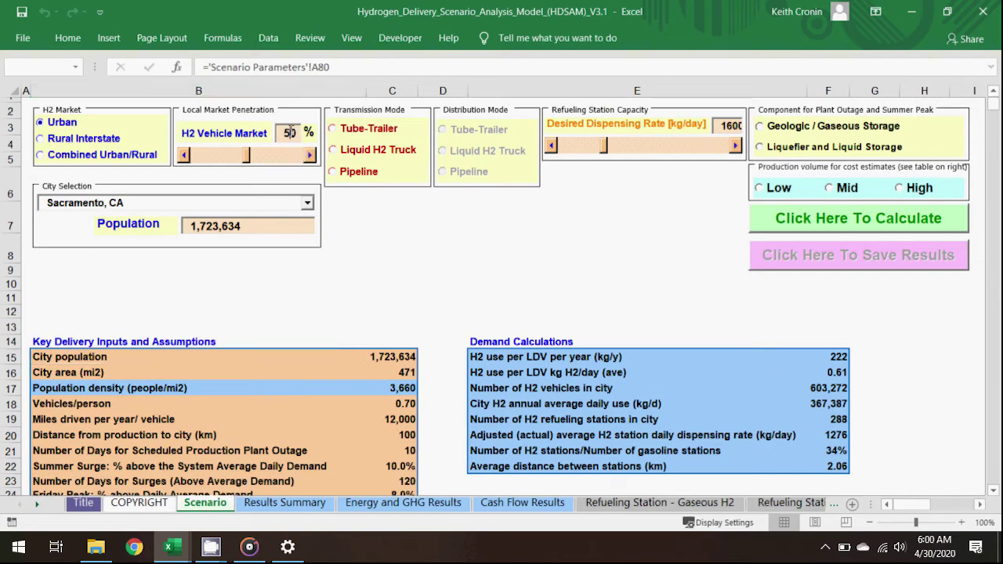
# - Set the H2 vehicle market penetration to 4% and the transmission mode to Liquid H2 Truck
pyautogui.doubleClick(289, 134)
pyautogui.write('4')
pyautogui.click(371, 151)
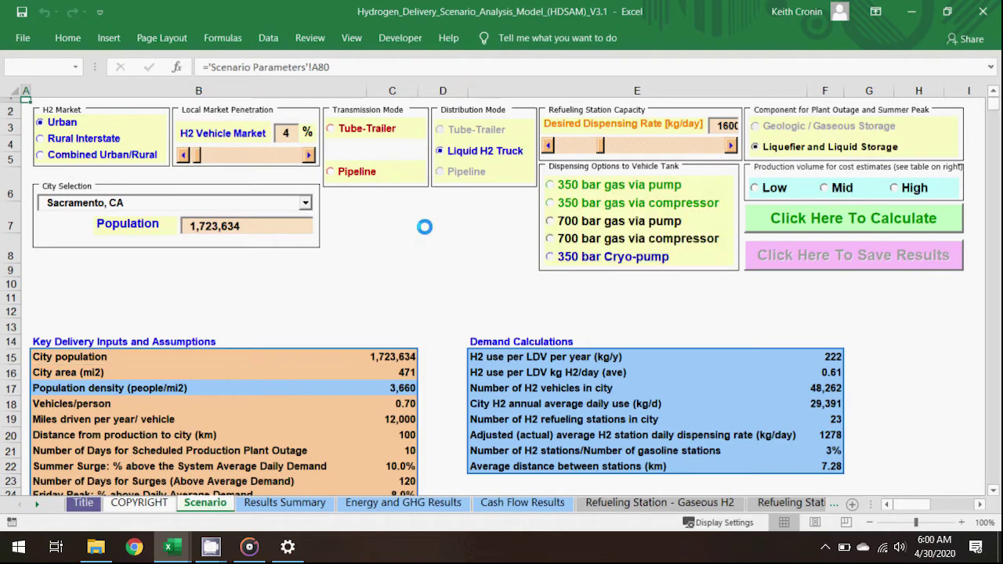
# - Set the refueling station's desired dispensing rate to 500 kg/day
pyautogui.click(730, 127)
pyautogui.click(747, 90)
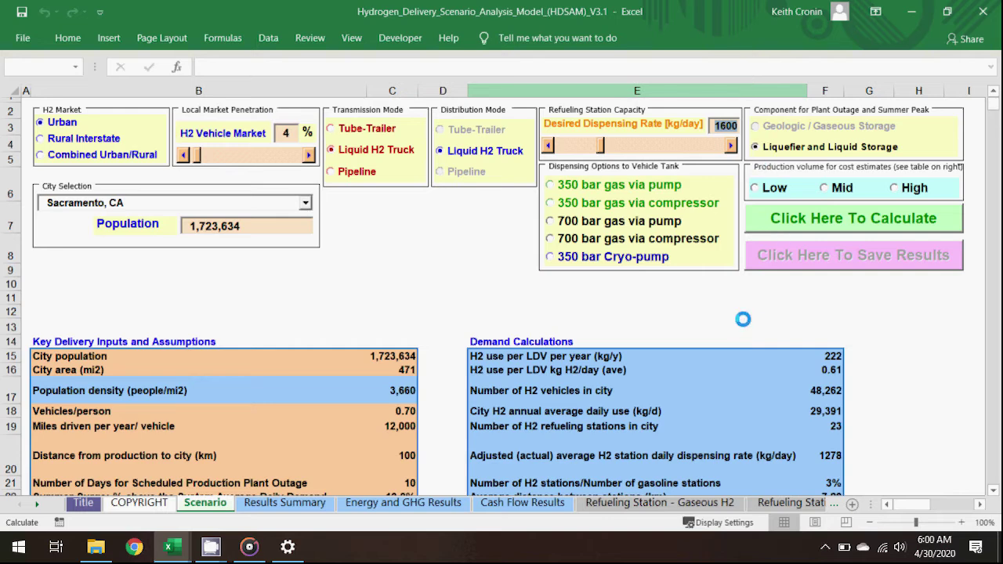
pyautogui.write('500')
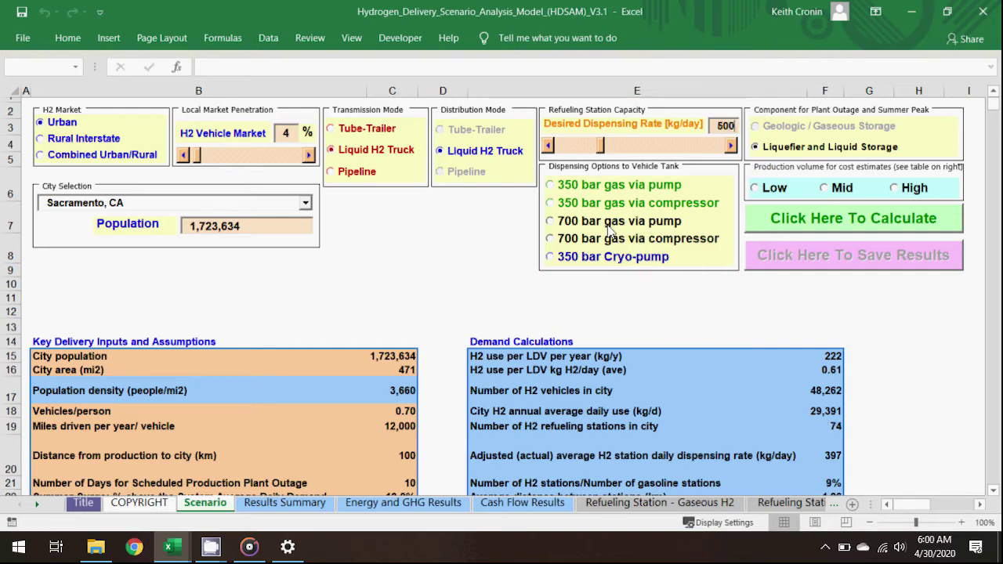
# - Select 700 bar gas via pump dispensing with Mid production volume, and run the scenario calculation
pyautogui.click(550, 221)
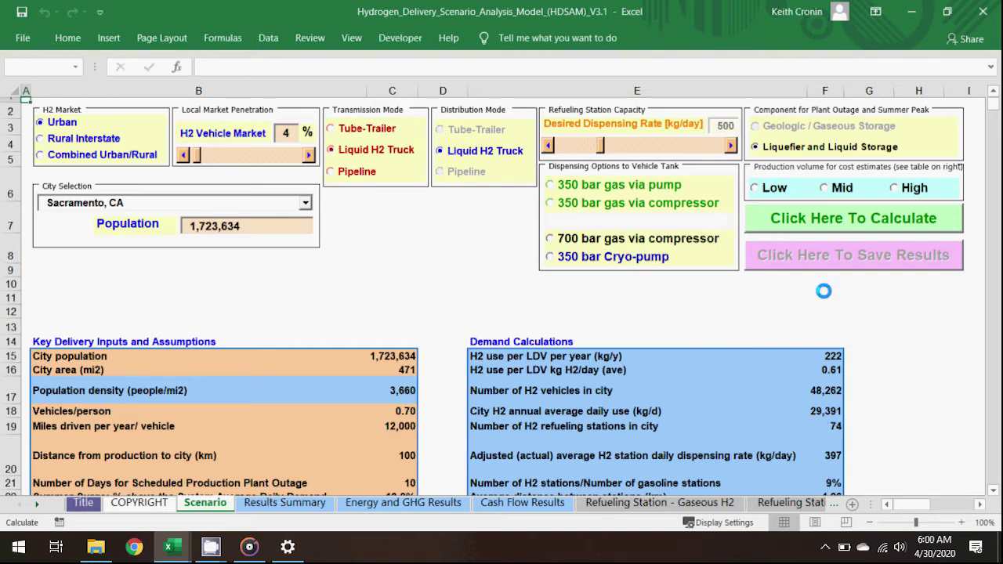
pyautogui.click(835, 198)
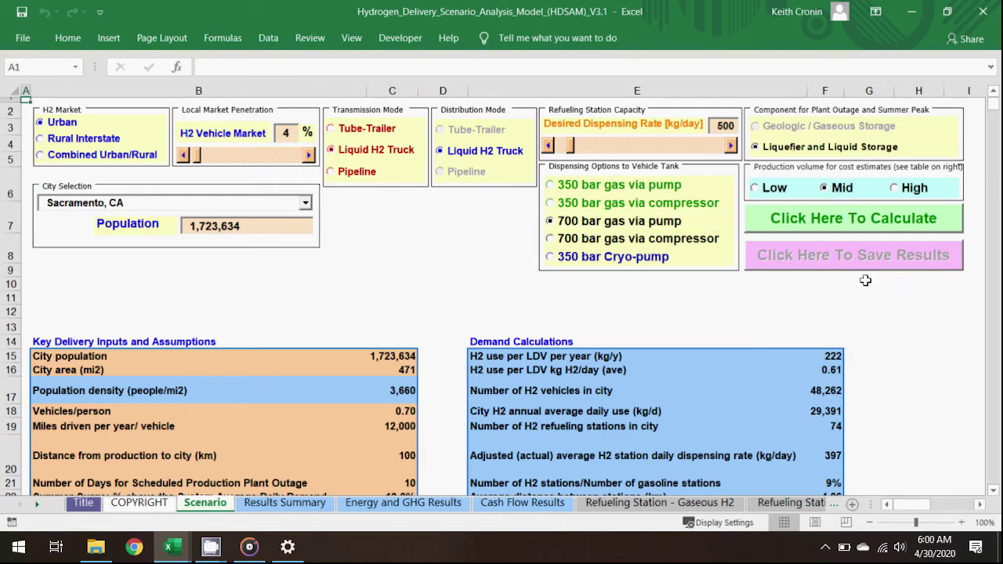
pyautogui.click(823, 223)
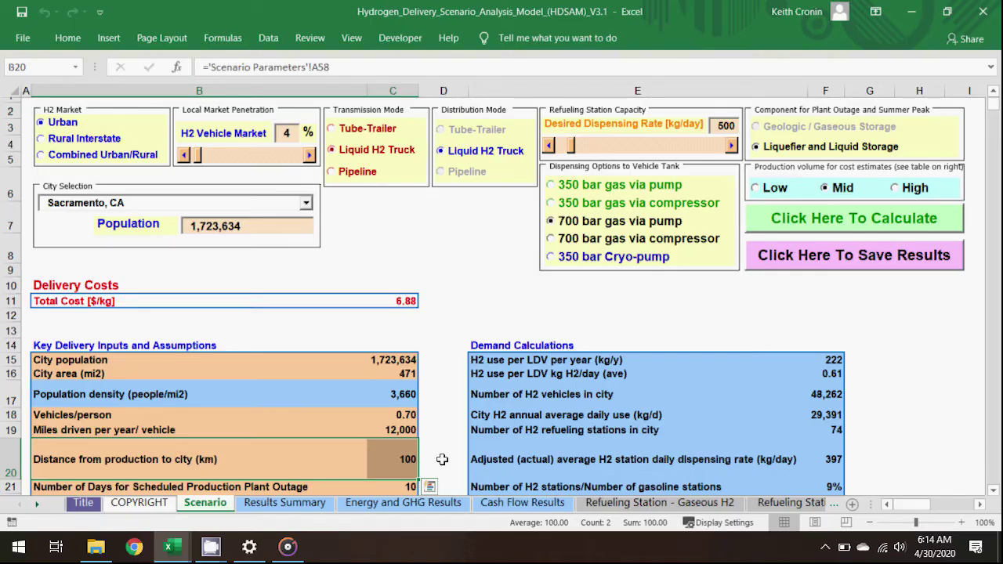
# - In the Results Summary worksheet, copy the four Transport values from the Cost by Function table, Capital through Total Cost
pyautogui.click(296, 505)
pyautogui.scroll(-2, 524, 392)
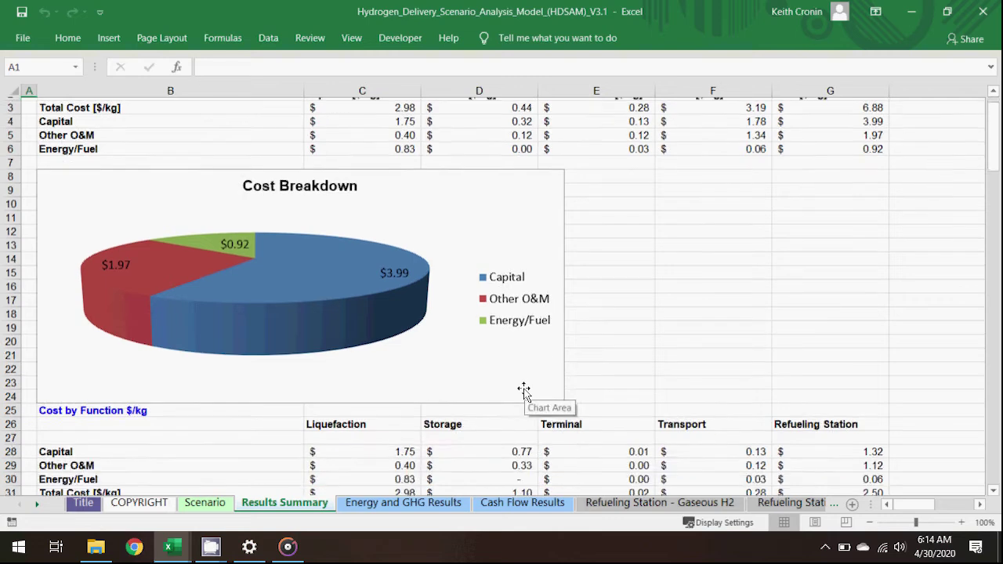
pyautogui.moveTo(667, 394); pyautogui.dragTo(687, 440)
pyautogui.hotkey('ctrl', 'c')
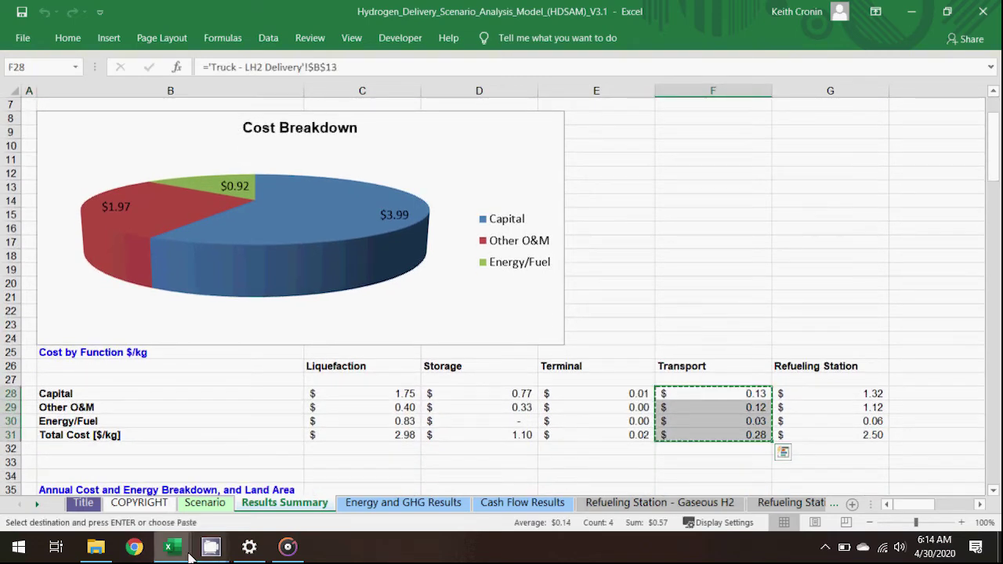
# - Switch to the "26 - compare results" workbook and paste the Transport costs as values into the Default Results column, starting at C6
pyautogui.moveTo(176, 552)
pyautogui.click(728, 498)
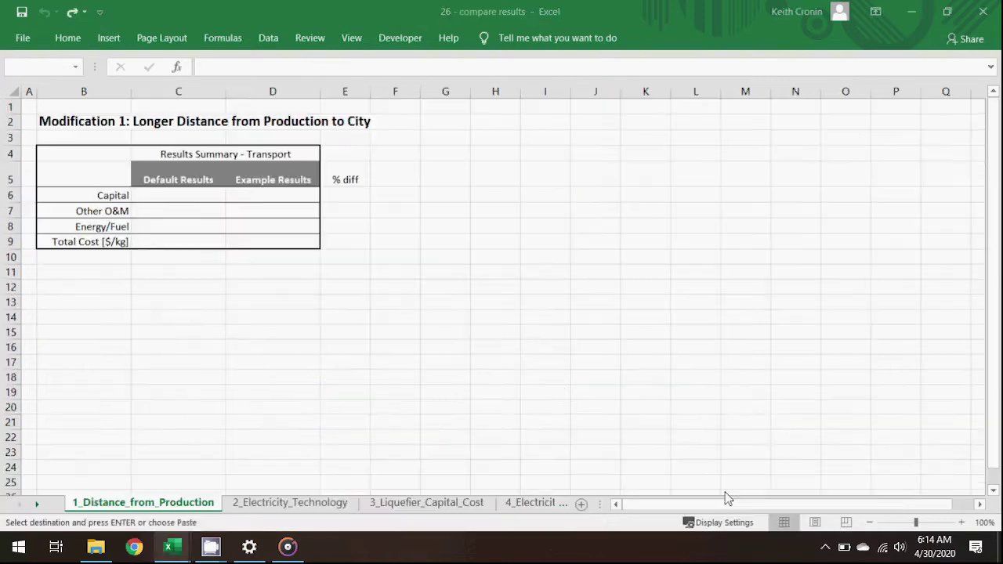
pyautogui.click(188, 202)
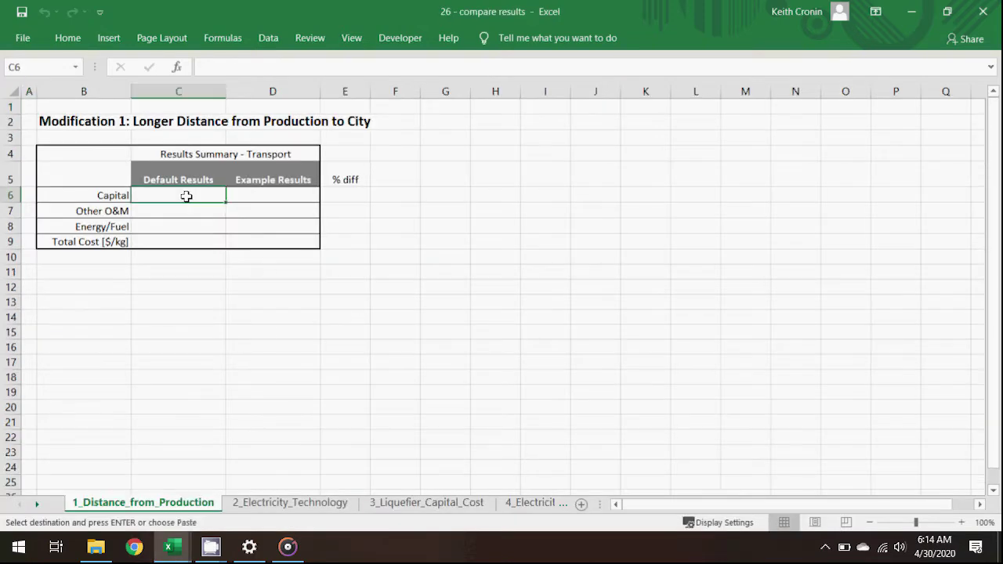
pyautogui.rightClick(189, 203)
pyautogui.click(241, 242)
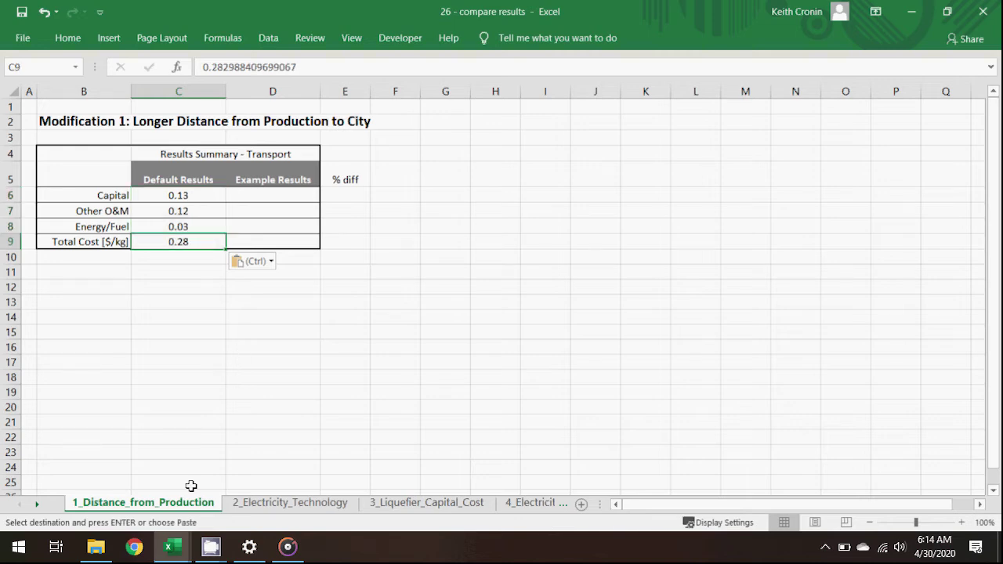
# - Switch to the HDSAM V3.1 workbook, set the Scenario sheet's distance from production to city to 400 km, and run the calculation
pyautogui.moveTo(172, 546)
pyautogui.click(110, 501)
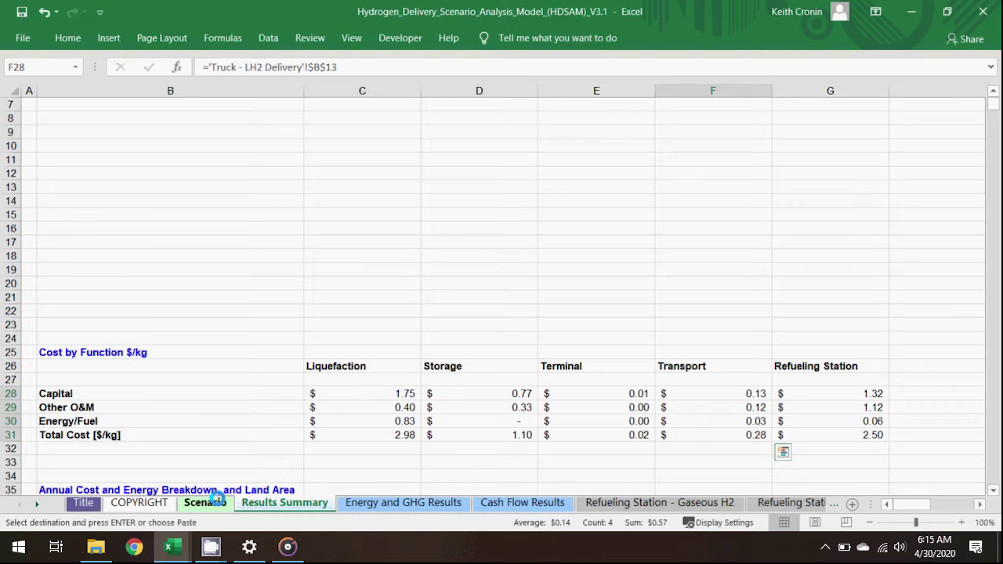
pyautogui.click(208, 501)
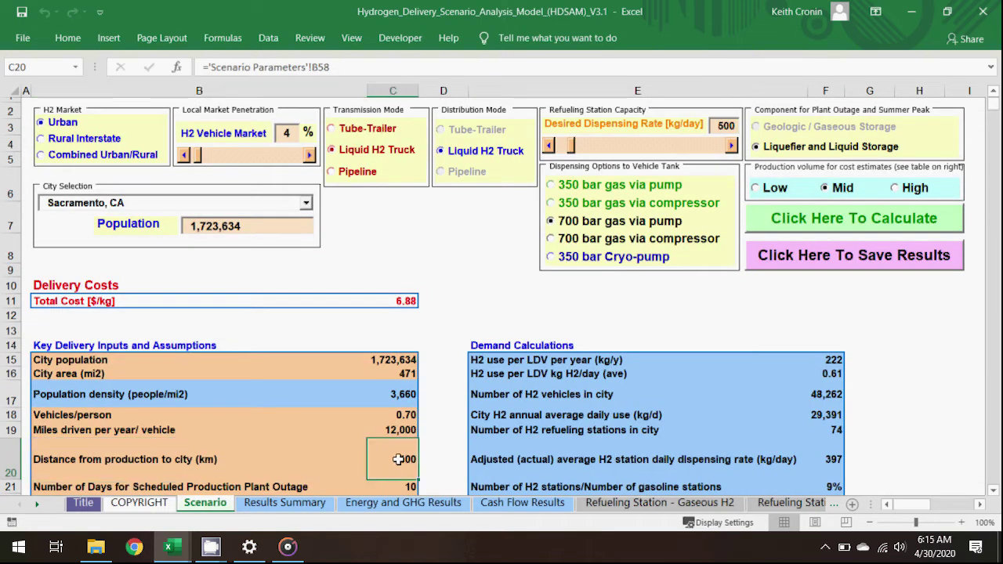
pyautogui.write('400')
pyautogui.press('Return')
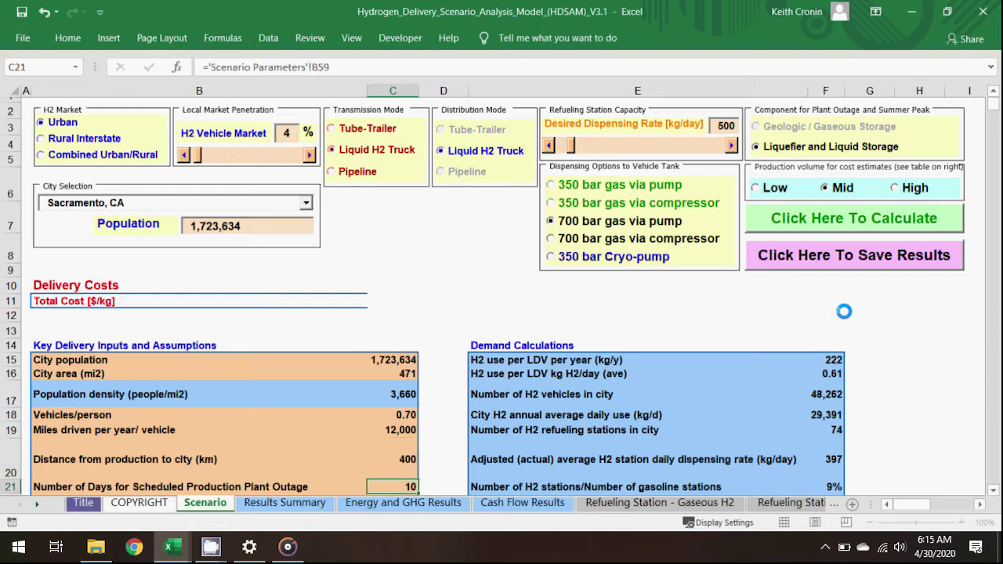
pyautogui.click(860, 220)
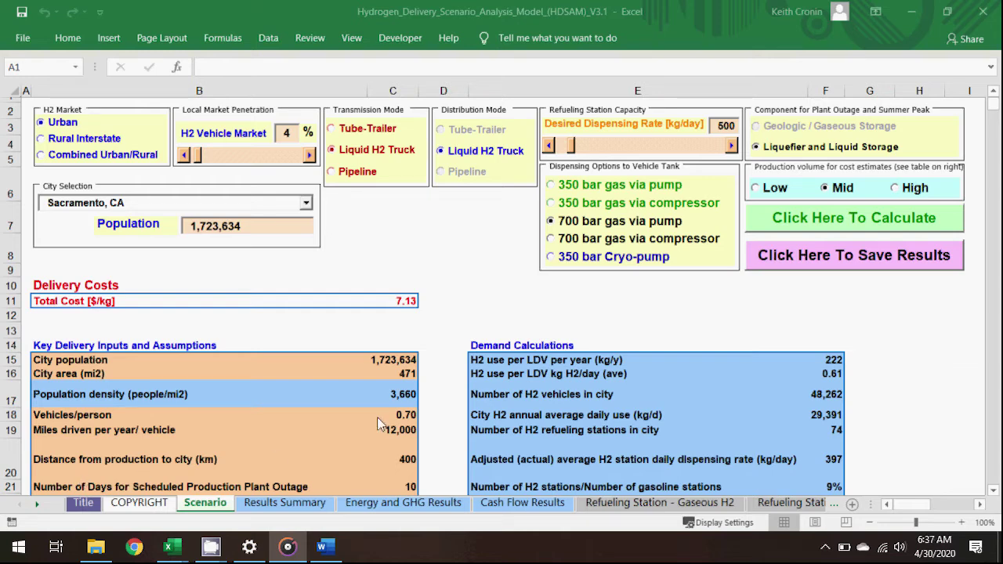
pyautogui.click(374, 305)
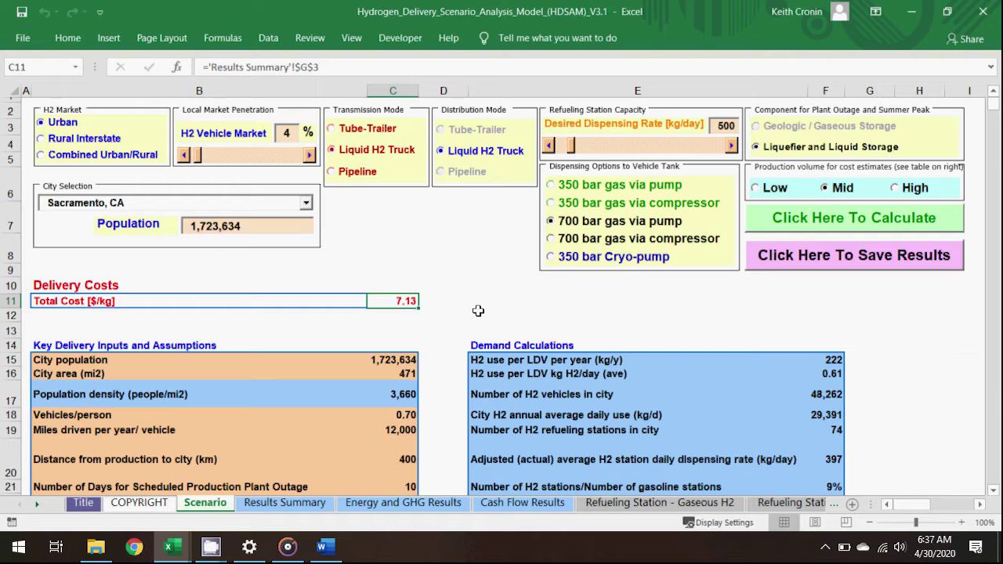
# - Copy the four Transport costs from Results Summary and paste them as values into the "26 - compare results" Example Results column, starting at D6
pyautogui.click(306, 506)
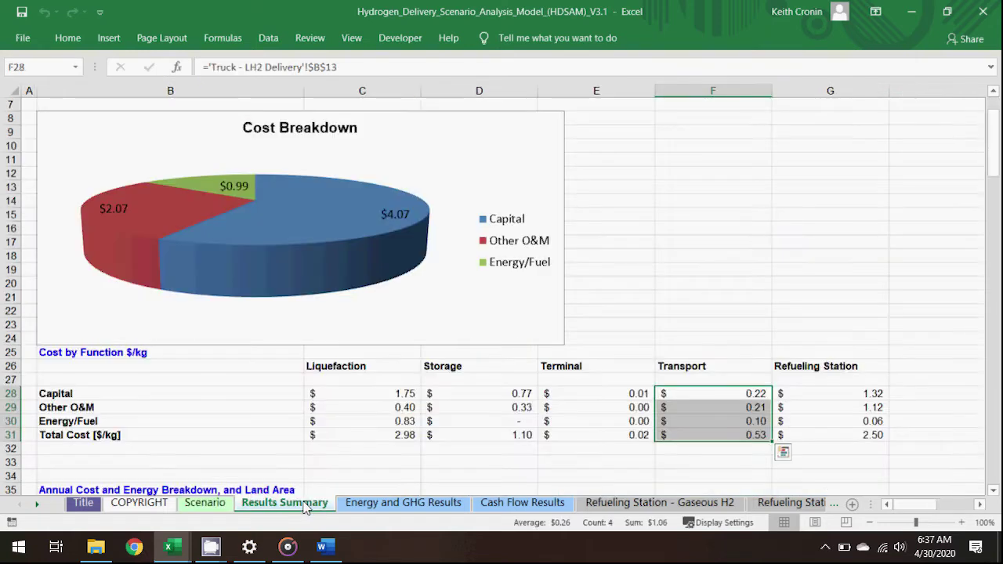
pyautogui.hotkey('ctrl', 'c')
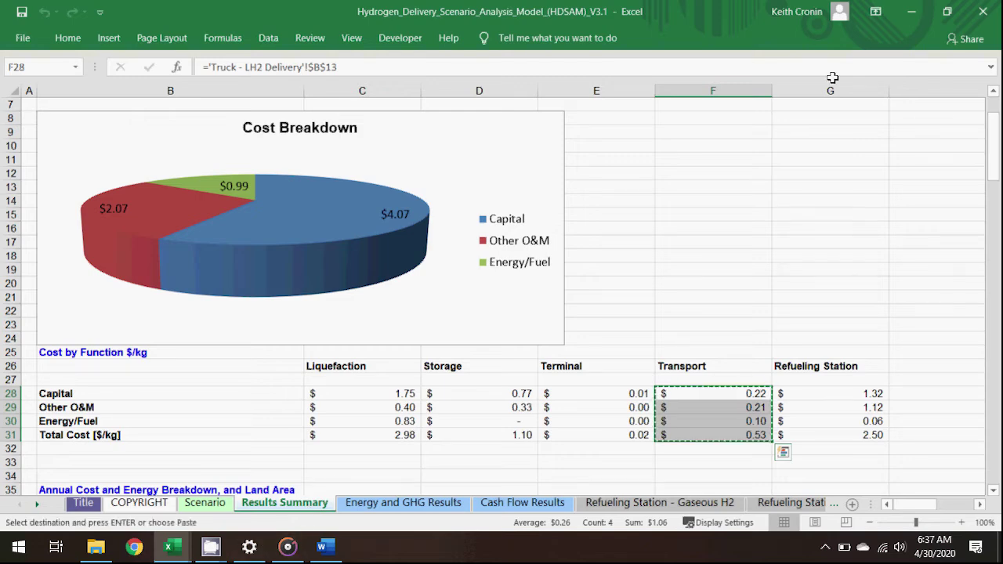
pyautogui.click(915, 14)
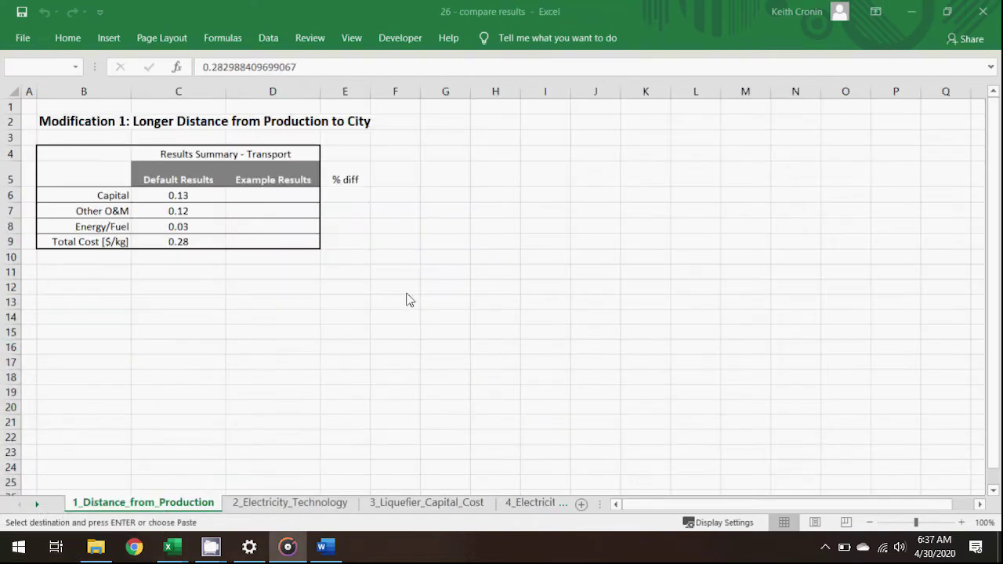
pyautogui.click(271, 190)
pyautogui.rightClick(271, 191)
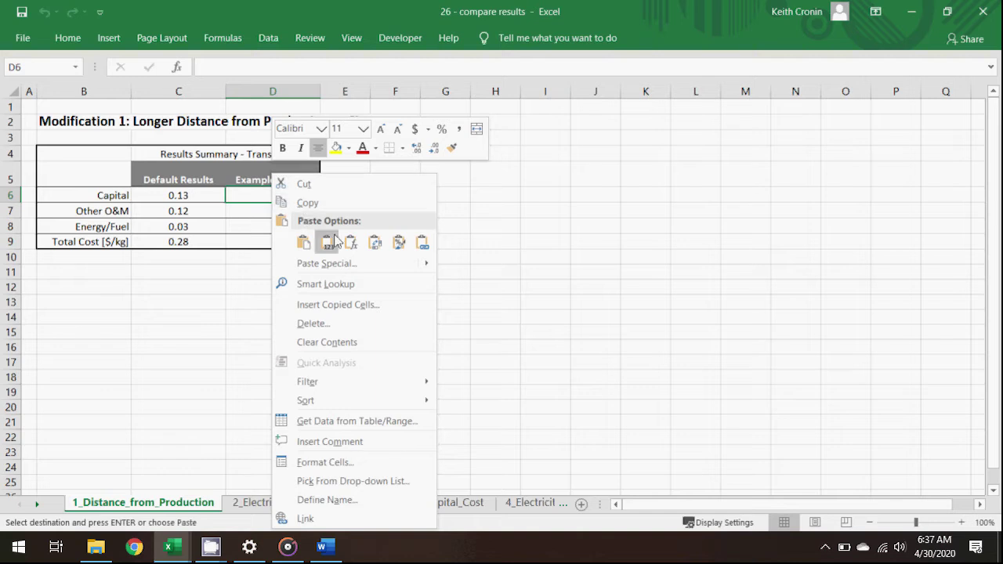
pyautogui.click(308, 240)
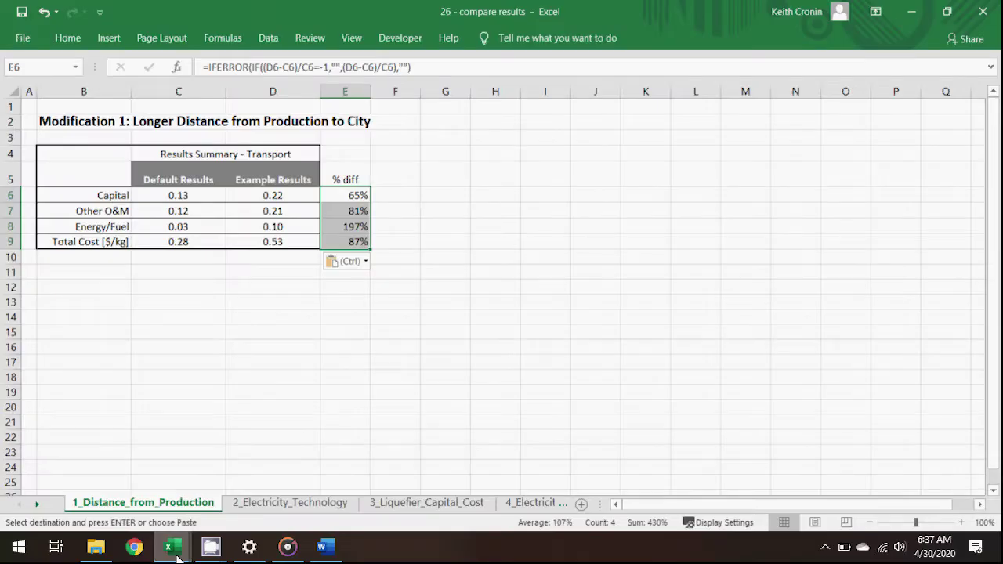
# - Switch to the HDSAM V3.1 - 2 workbook and copy the CO2 through GHGs emissions, C41:H44, from Energy and GHG Results
pyautogui.moveTo(172, 546)
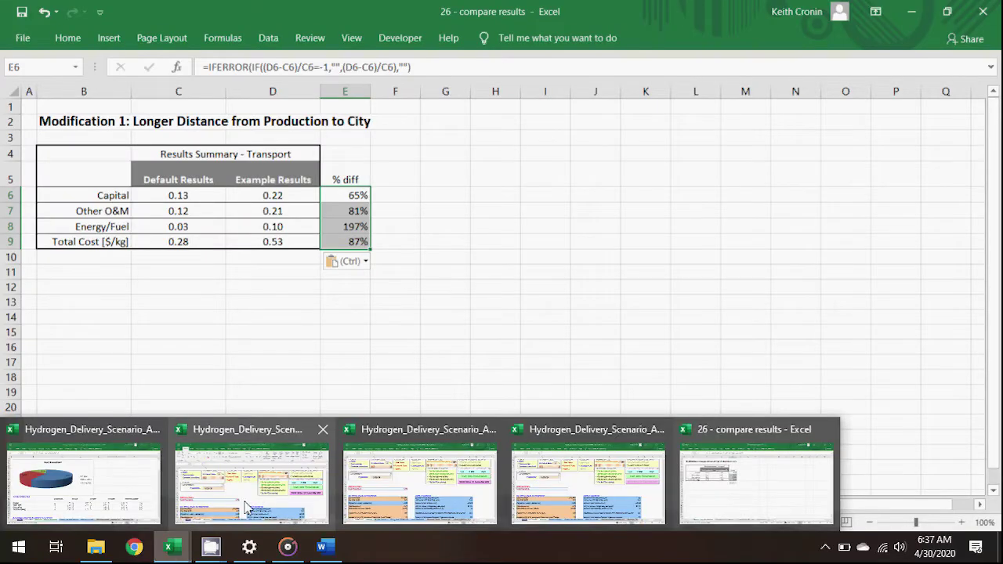
pyautogui.click(256, 486)
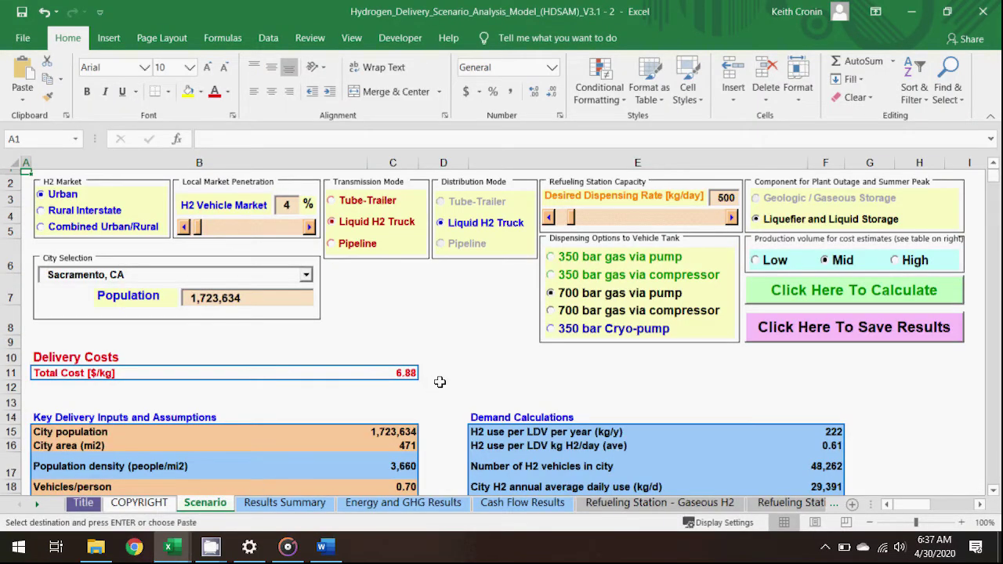
pyautogui.click(407, 374)
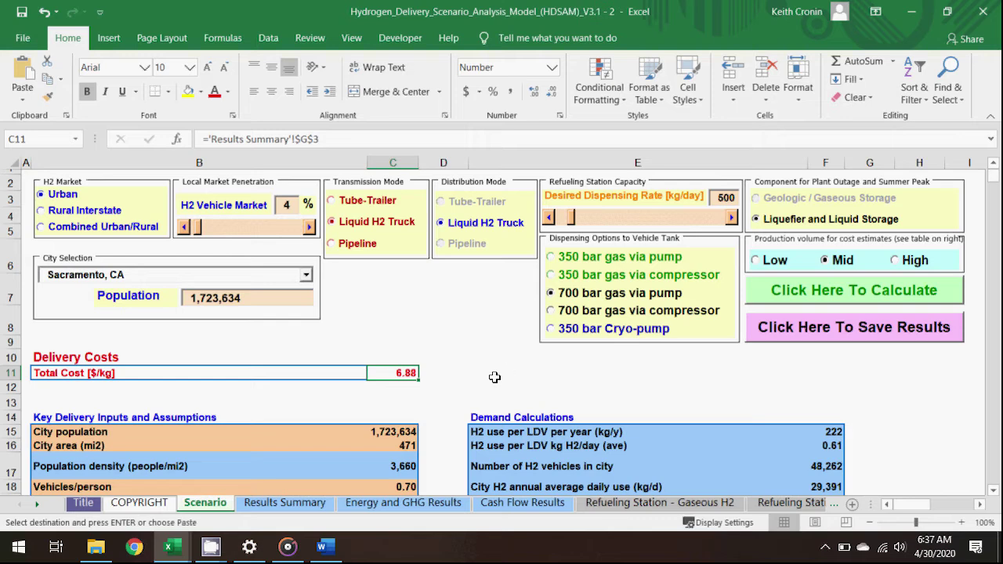
pyautogui.click(372, 503)
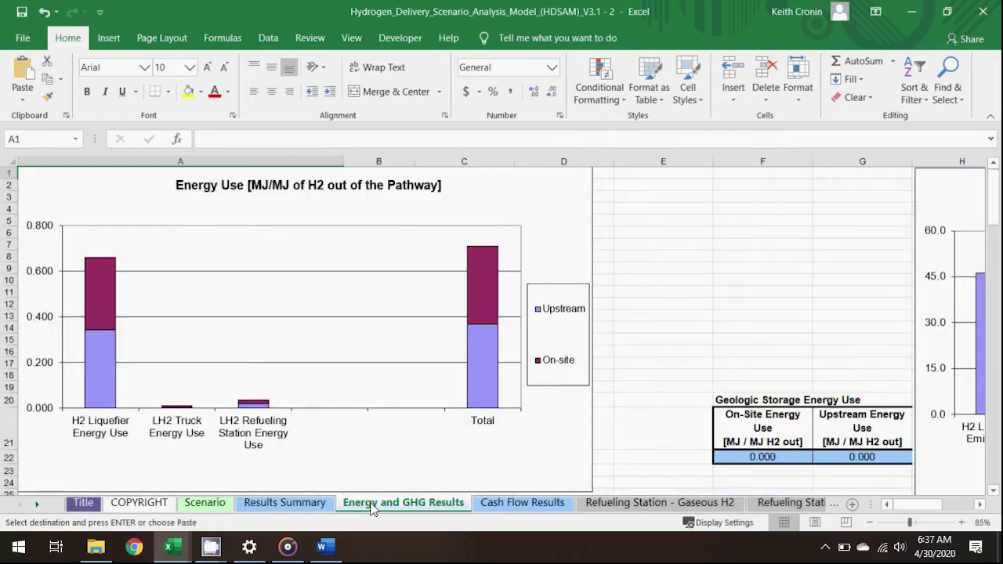
pyautogui.scroll(-4, 425, 430)
pyautogui.scroll(-6, 425, 427)
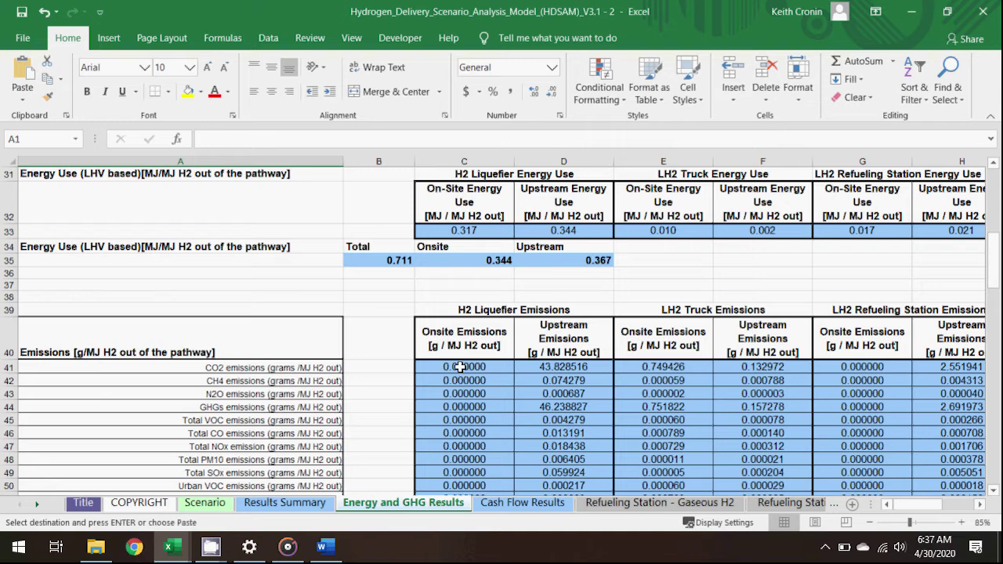
pyautogui.moveTo(431, 366); pyautogui.dragTo(430, 400)
pyautogui.hotkey('ctrl', 'shift', 'Right')
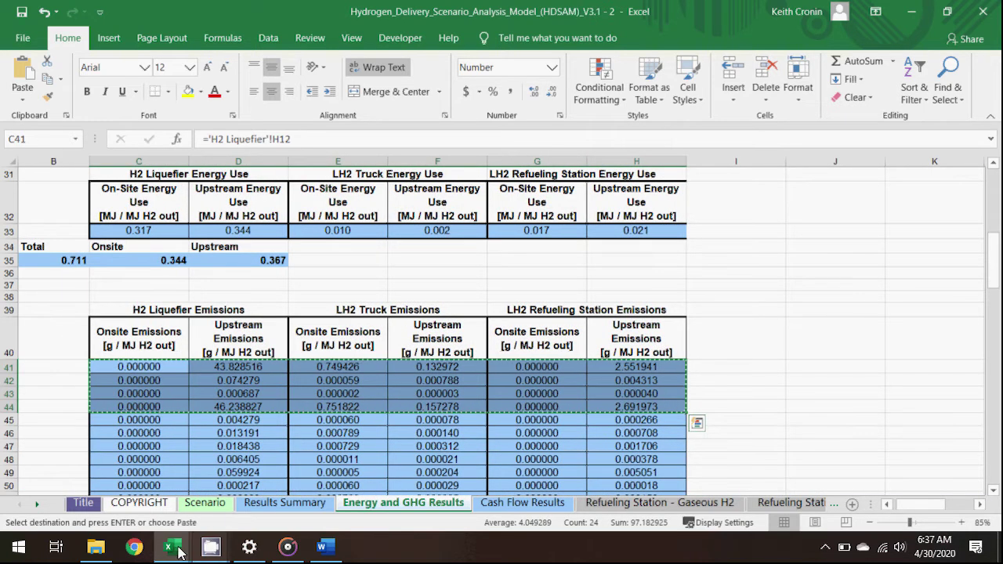
# - Paste the emissions as values into Default Results from C7 on the 2_Electricity_Technology sheet of "26 - compare results", and check the GHGs total
pyautogui.moveTo(177, 552)
pyautogui.click(755, 470)
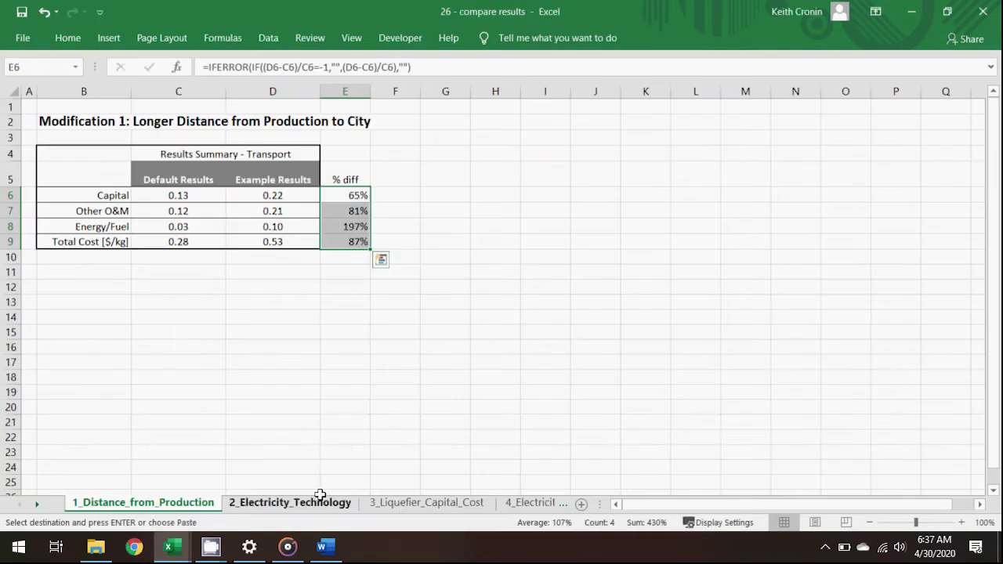
pyautogui.click(304, 506)
pyautogui.rightClick(159, 265)
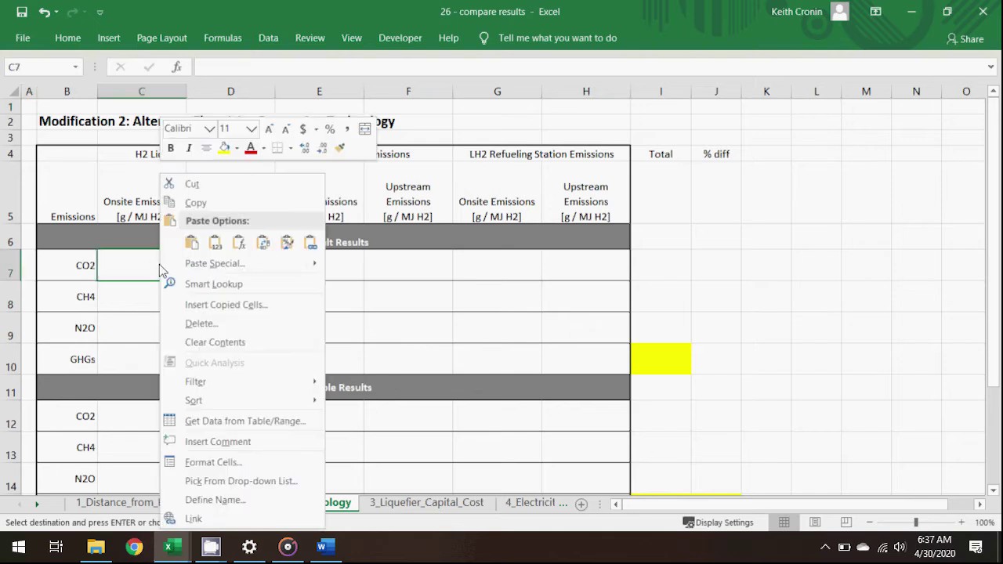
pyautogui.click(215, 242)
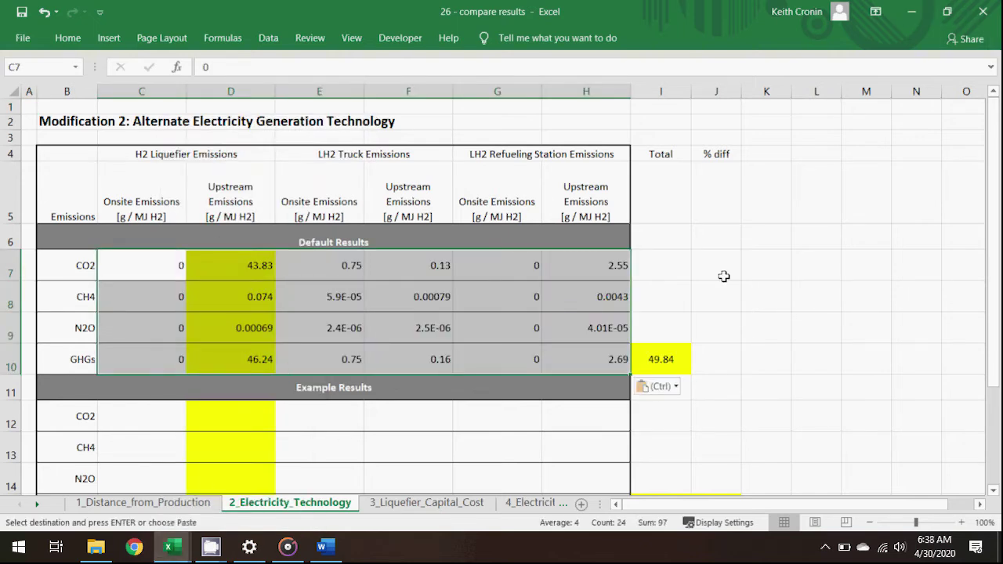
pyautogui.click(638, 356)
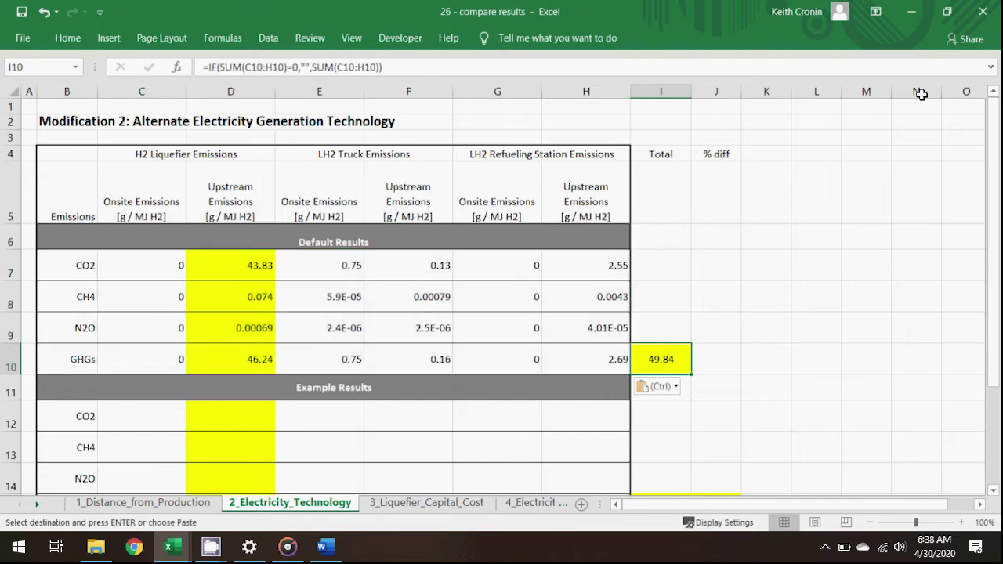
# - Return to the HDSAM V3.1 - 2 workbook and set Electricity Generation Technology on the H2 Liquefier sheet to CA mix
pyautogui.click(913, 14)
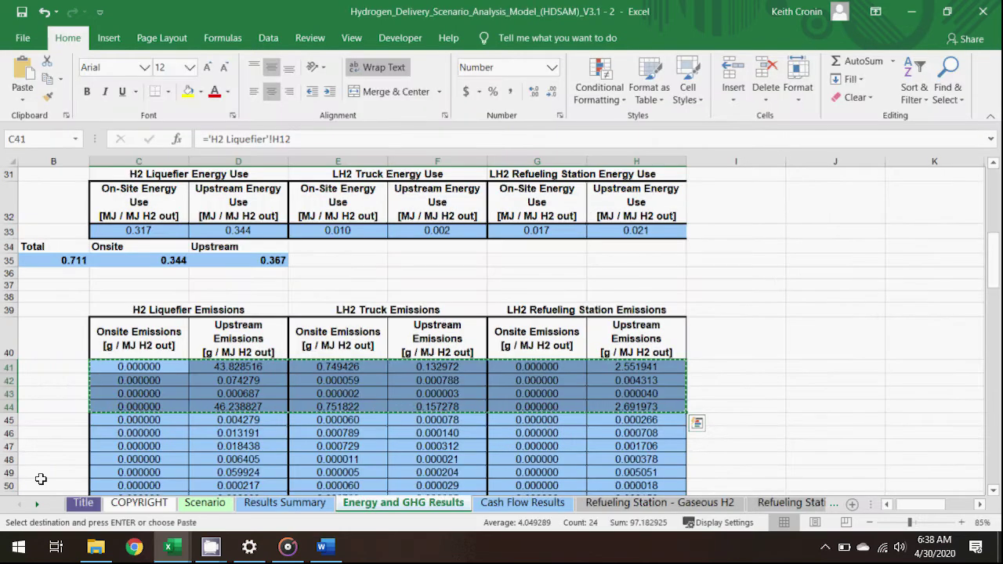
pyautogui.click(40, 502)
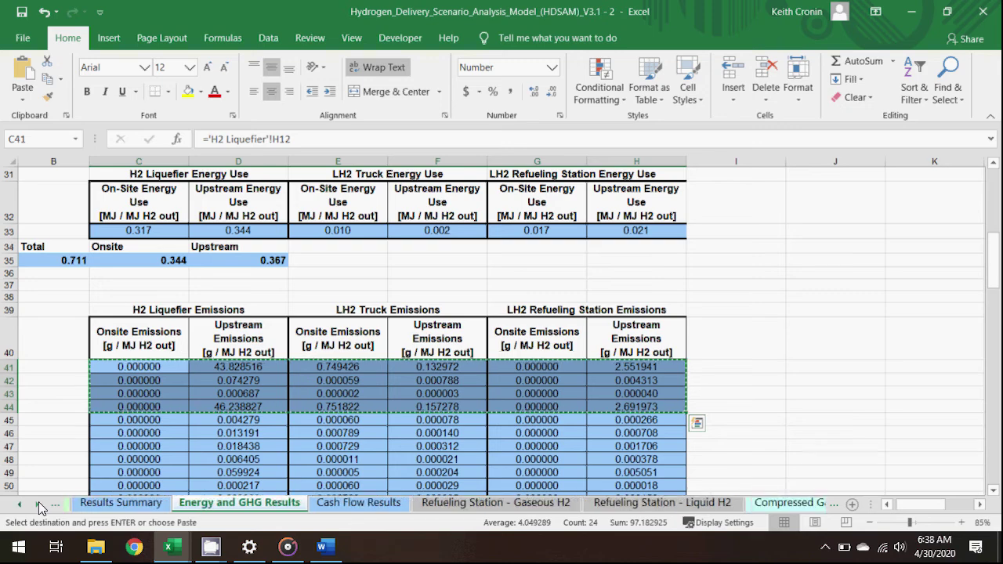
pyautogui.click(553, 502)
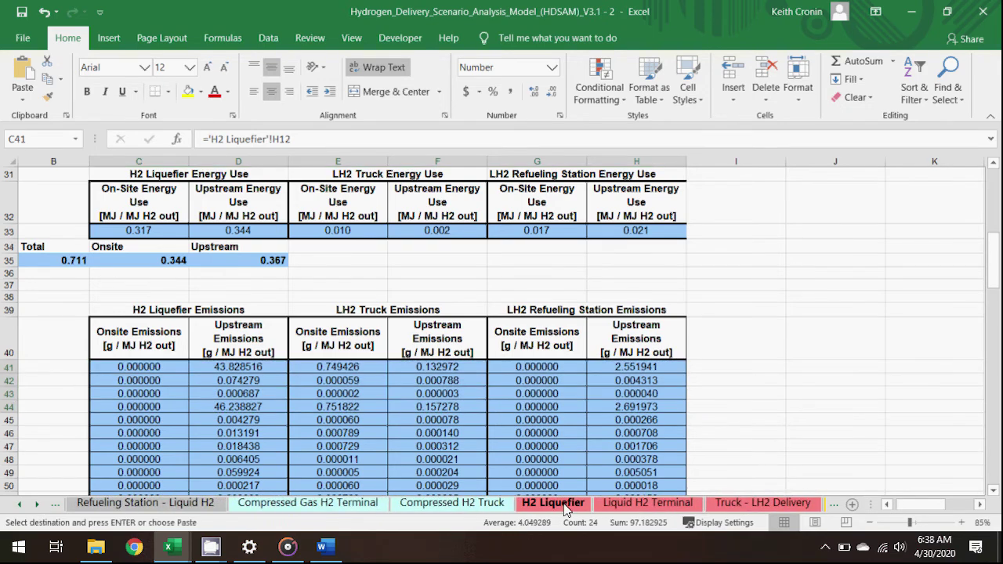
pyautogui.scroll(-5, 548, 454)
pyautogui.scroll(-6, 545, 456)
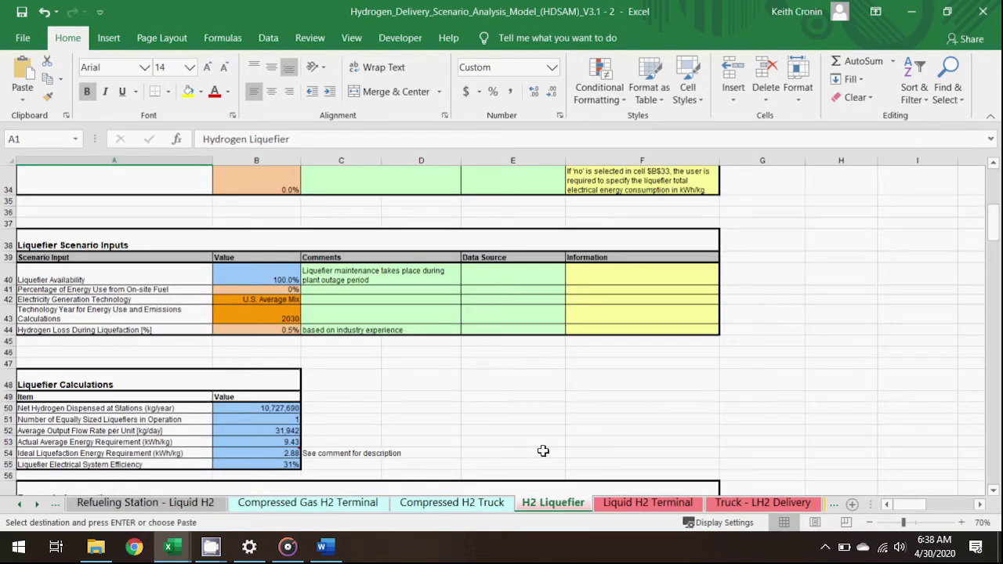
pyautogui.click(275, 300)
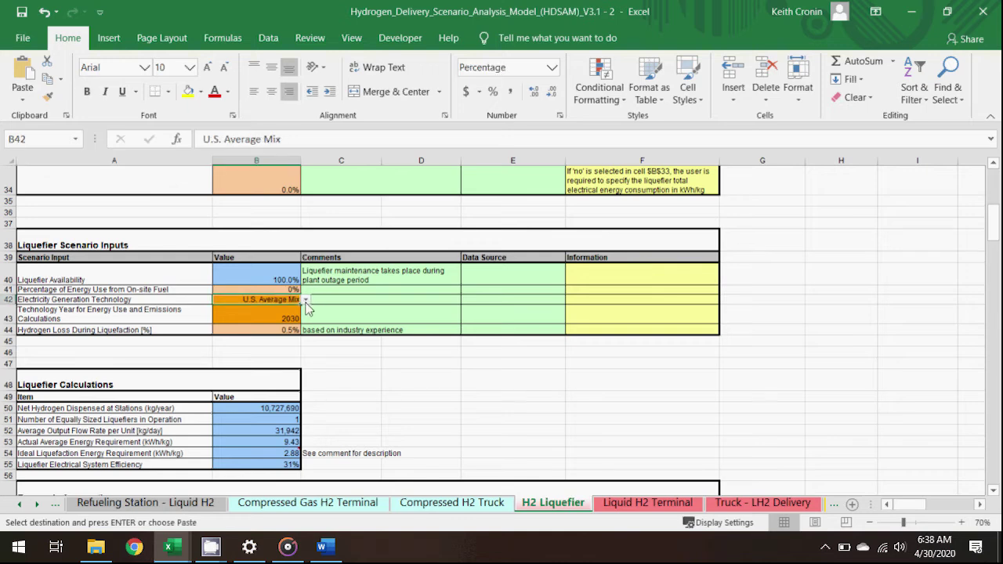
pyautogui.click(305, 301)
pyautogui.click(284, 318)
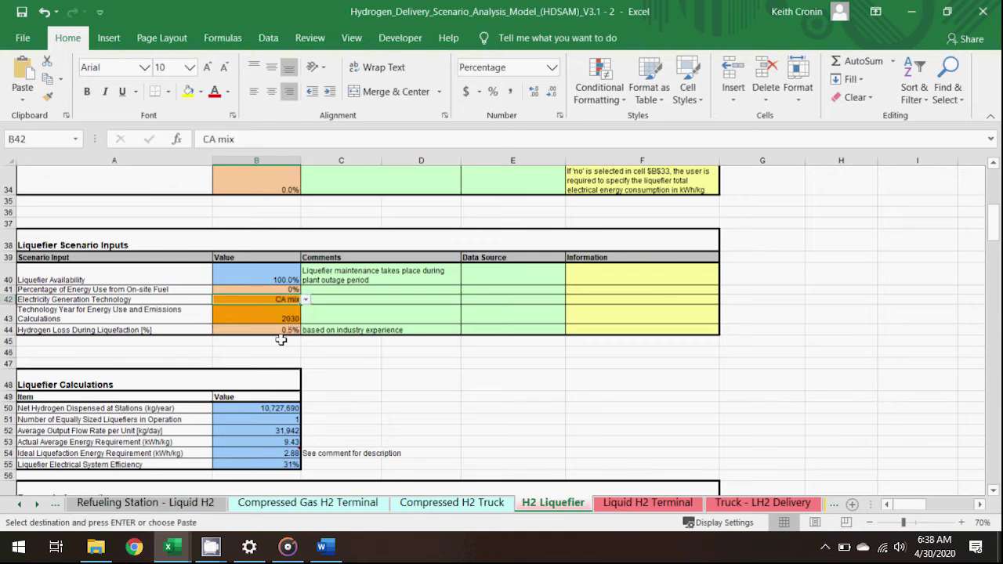
# - Return to the Scenario sheet and rerun the scenario calculation with the changed electricity mix
pyautogui.click(26, 505)
pyautogui.click(26, 504)
pyautogui.click(26, 505)
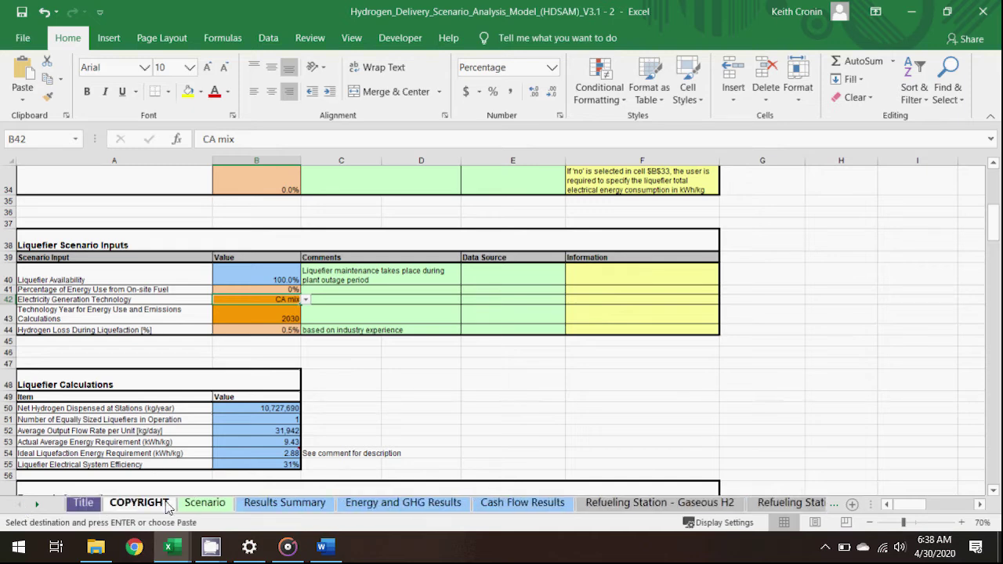
pyautogui.click(206, 503)
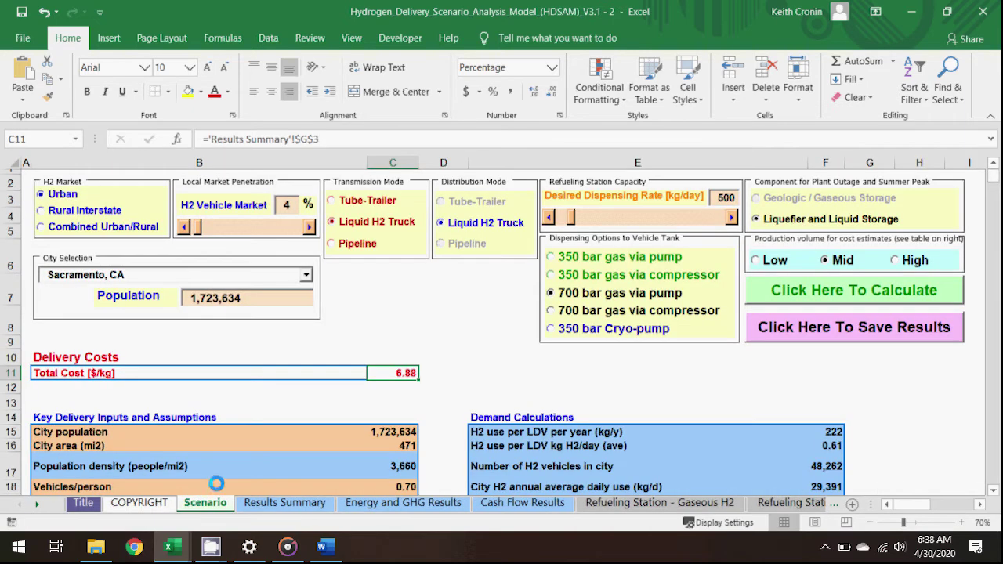
pyautogui.click(811, 293)
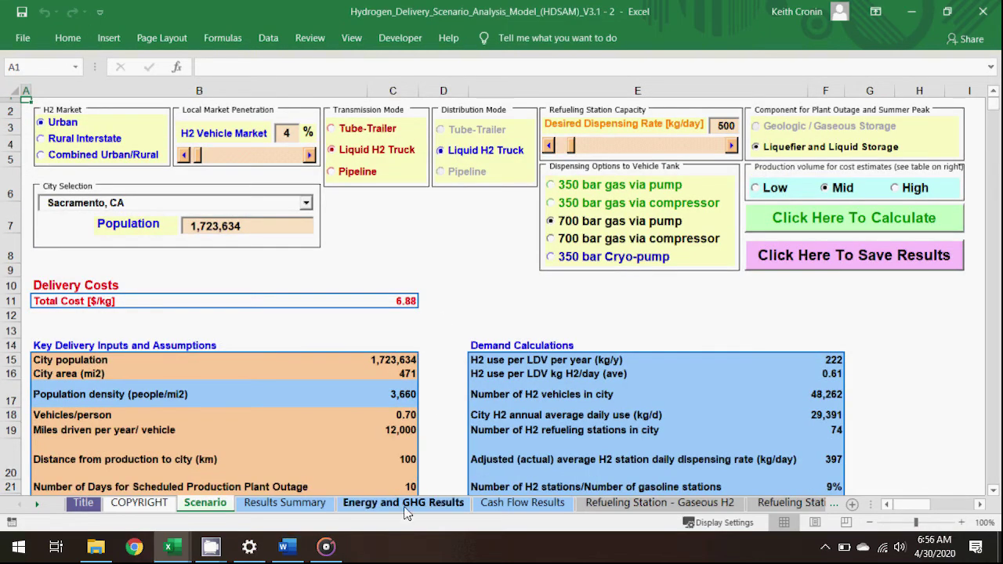
# - Copy the recalculated CO2 through GHGs emissions, C41:H44, from the Energy and GHG Results sheet
pyautogui.click(405, 503)
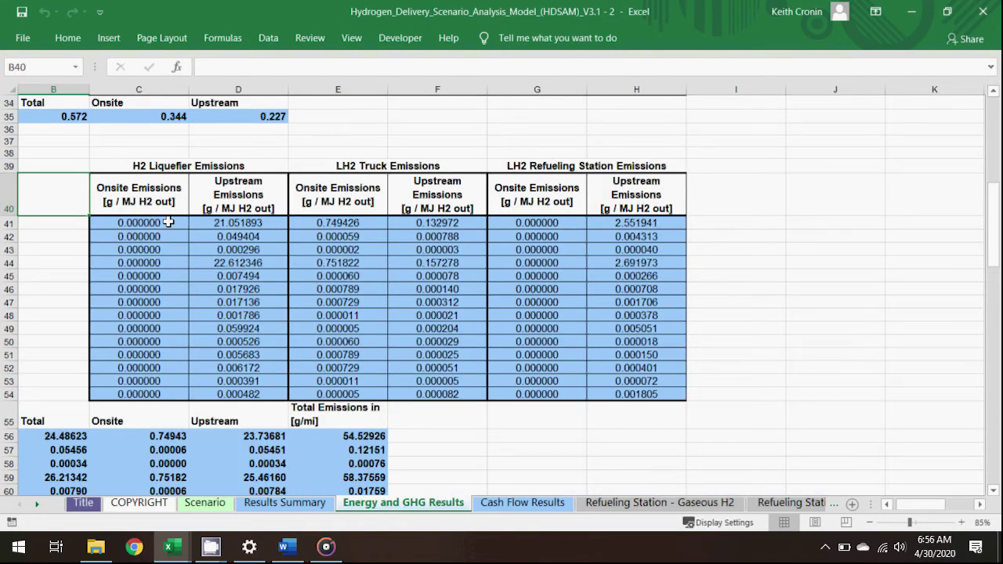
pyautogui.moveTo(170, 224); pyautogui.dragTo(666, 265)
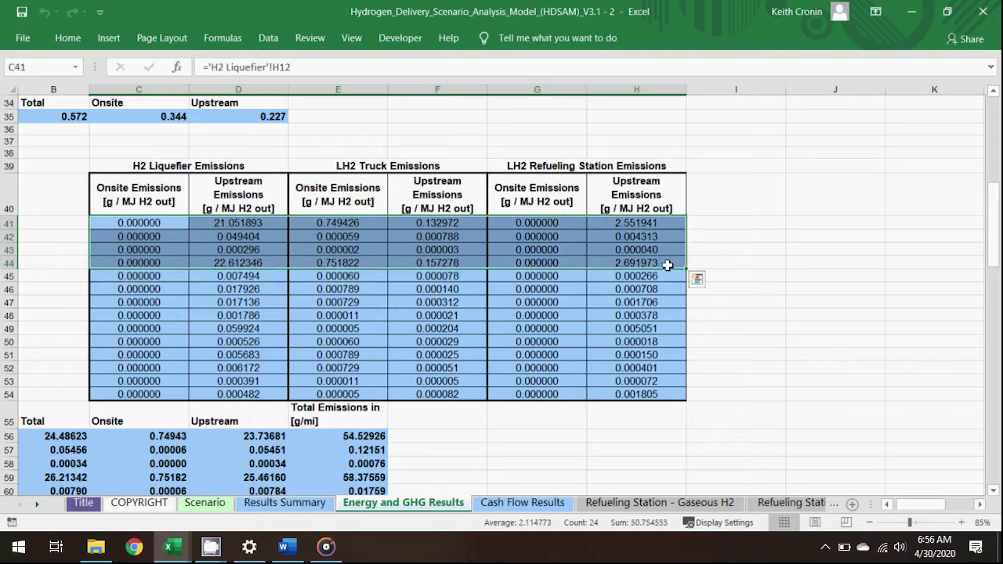
pyautogui.hotkey('ctrl', 'c')
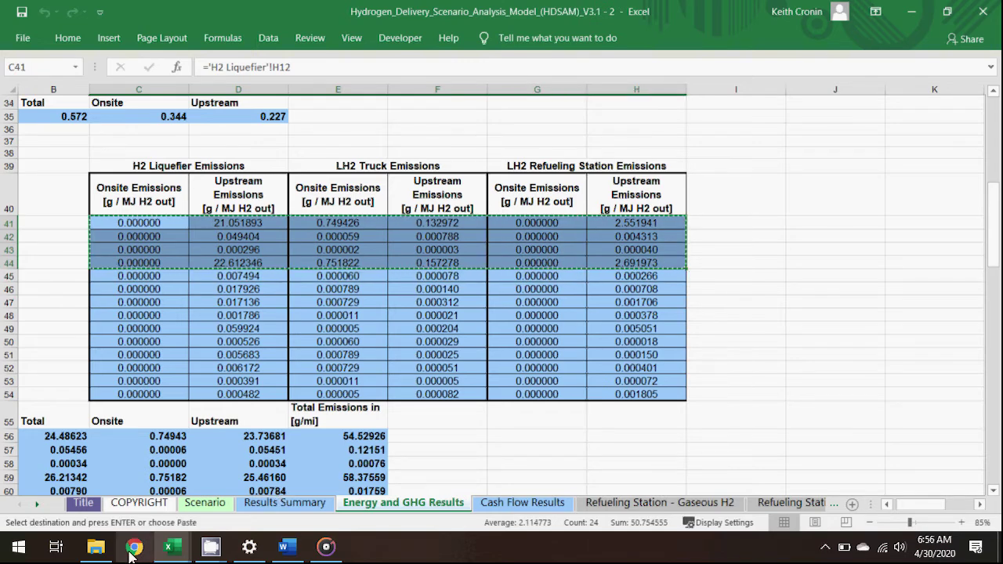
# - Switch to "26 - compare results" and paste the recalculated emissions as values into the Example Results block, starting at C12
pyautogui.moveTo(179, 546)
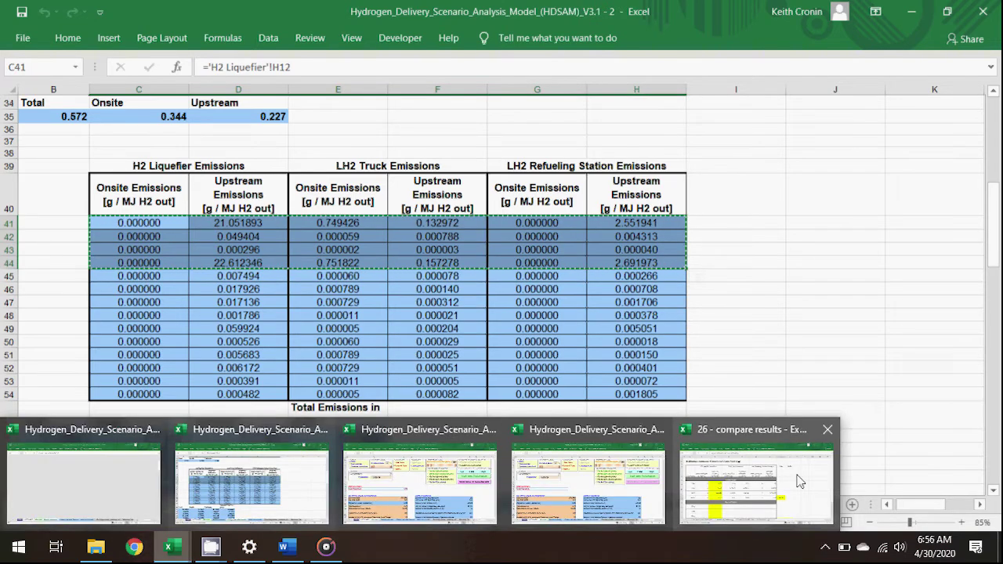
pyautogui.click(754, 480)
pyautogui.click(141, 416)
pyautogui.rightClick(142, 416)
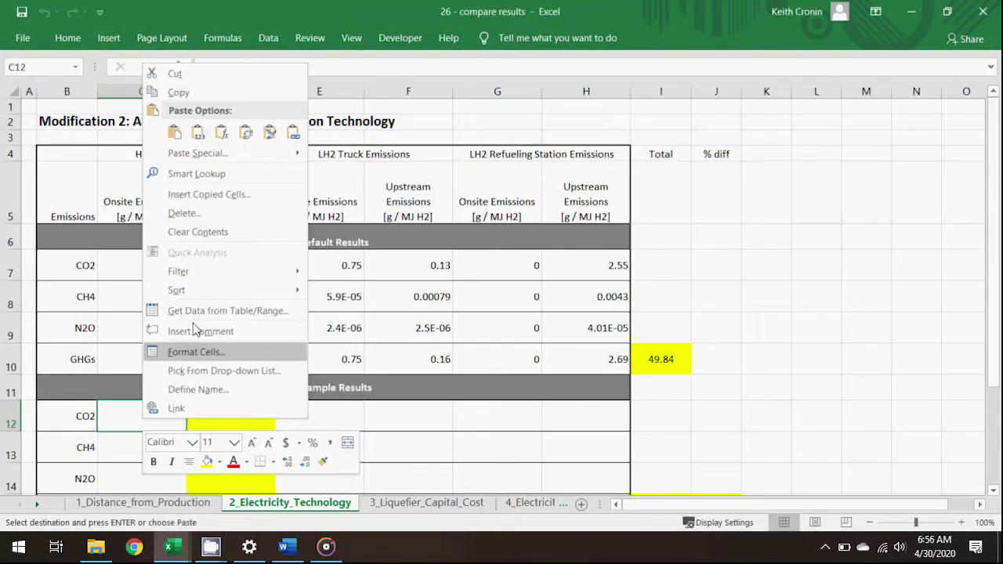
pyautogui.click(197, 132)
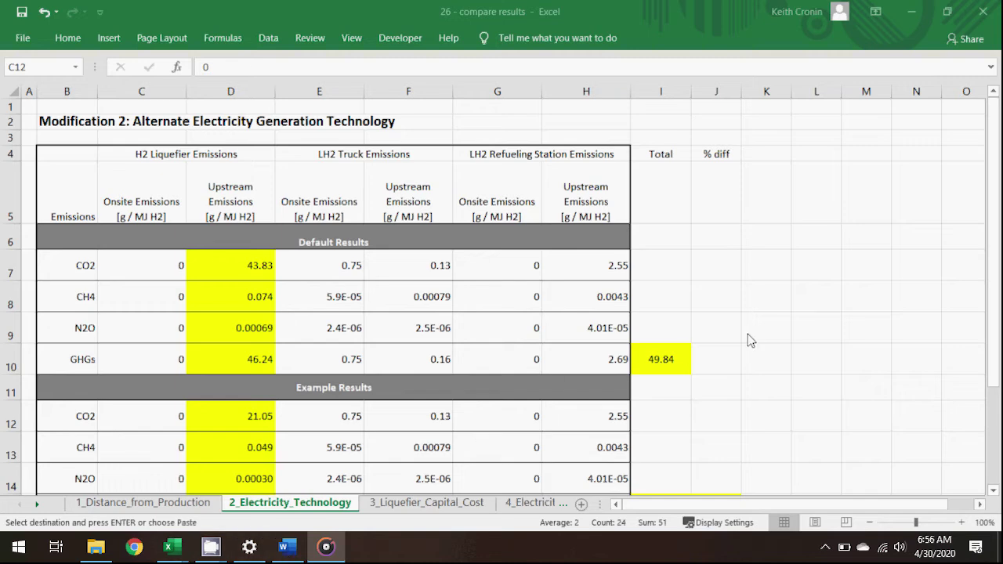
# - Examine the Example Results GHG total and its % diff in I15:J15 on the 2_Electricity_Technology sheet
pyautogui.scroll(-1, 748, 339)
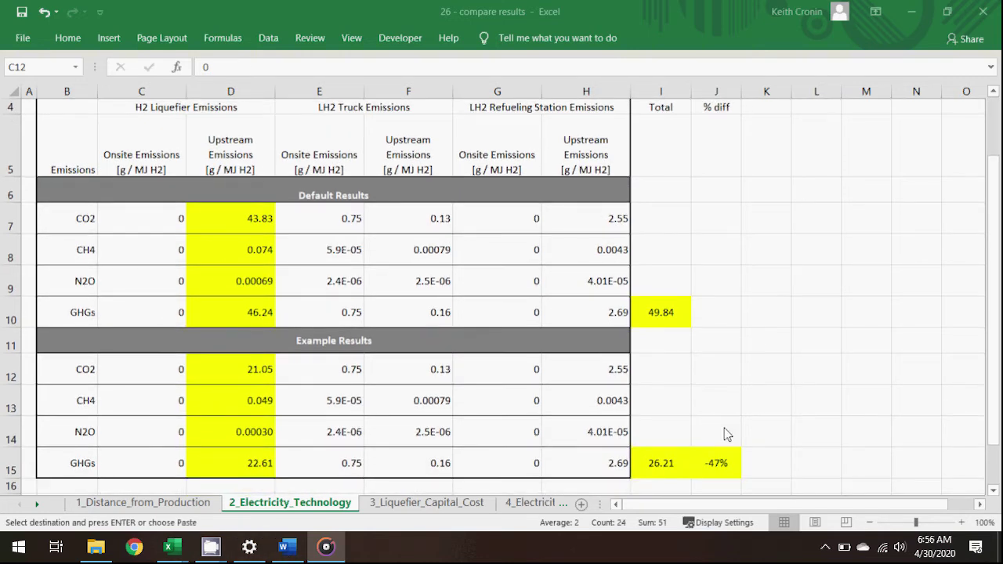
pyautogui.click(675, 451)
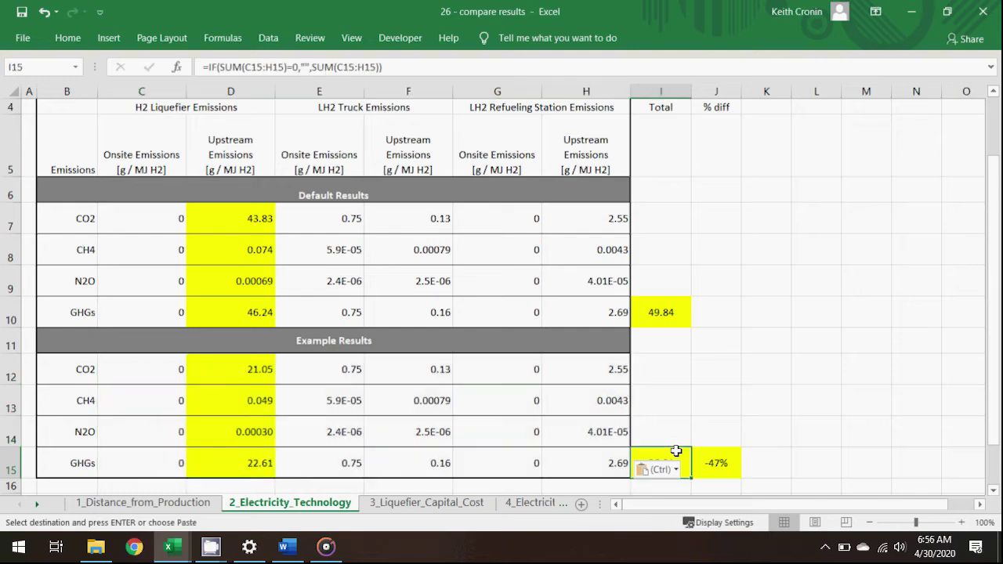
pyautogui.moveTo(709, 459); pyautogui.dragTo(666, 455)
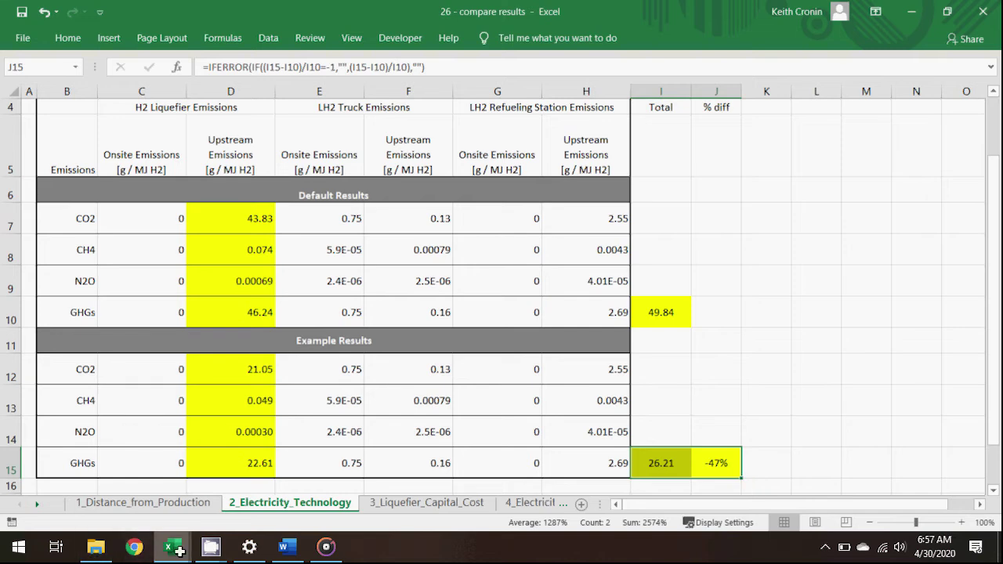
# - Switch to the HDSAM V3.1 - 3 workbook and copy the Liquefaction costs, C28:C31, from the Results Summary sheet
pyautogui.moveTo(178, 551)
pyautogui.click(394, 490)
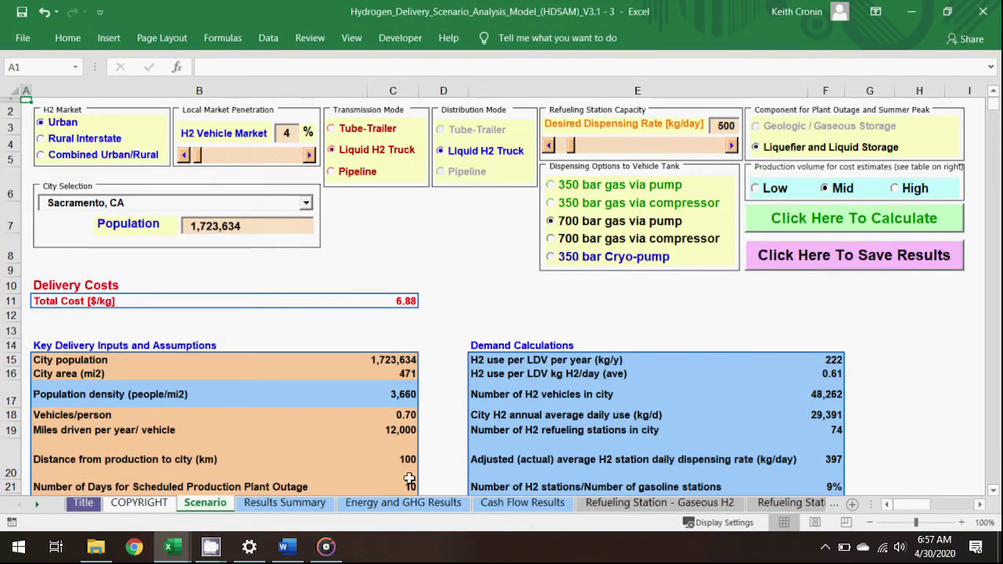
pyautogui.click(301, 506)
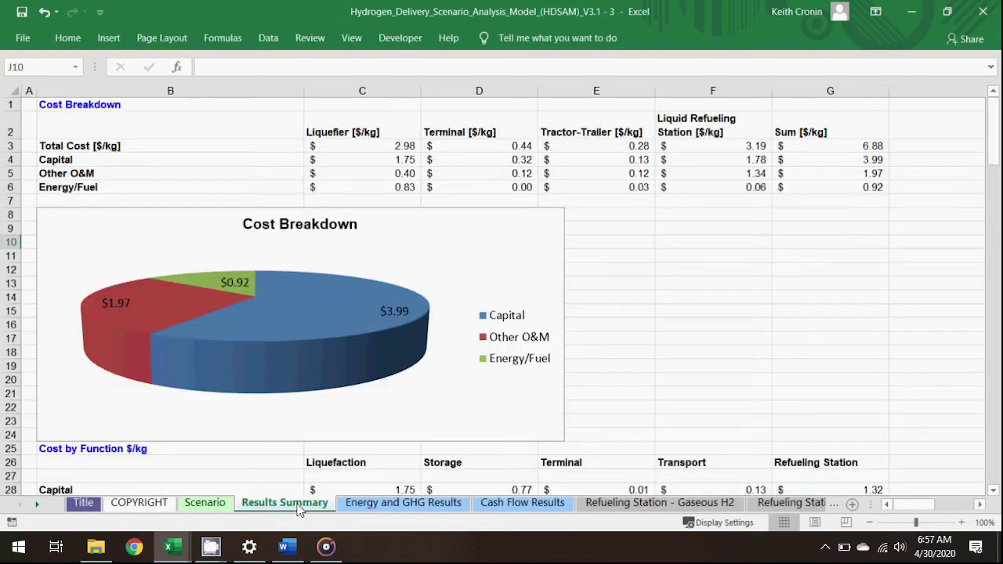
pyautogui.scroll(-4, 312, 462)
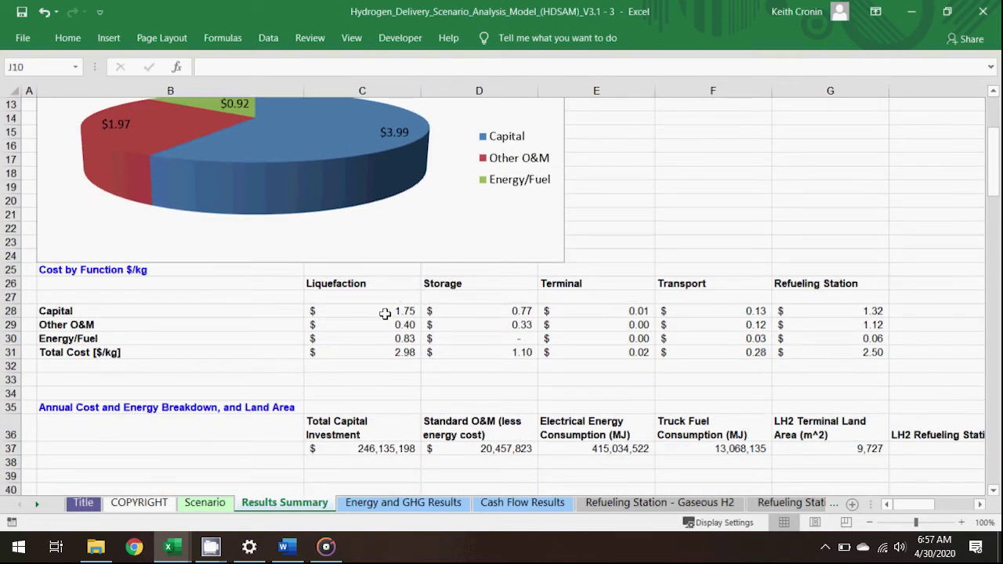
pyautogui.moveTo(383, 312); pyautogui.dragTo(384, 346)
pyautogui.hotkey('ctrl', 'c')
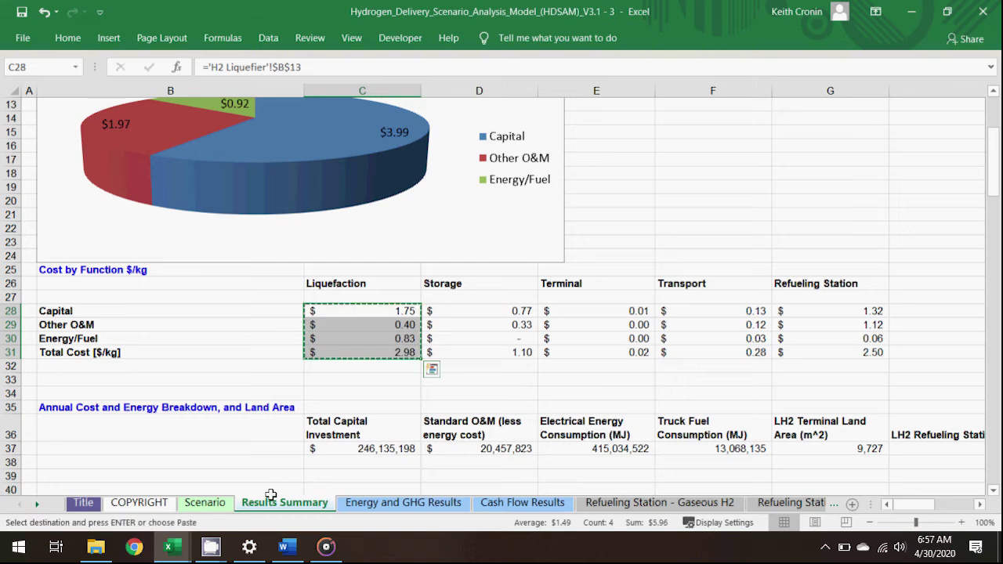
# - Switch to "26 - compare results" and paste the costs as values into Default Results on the 3_Liquefier_Capital_Cost sheet, starting at C6
pyautogui.moveTo(174, 547)
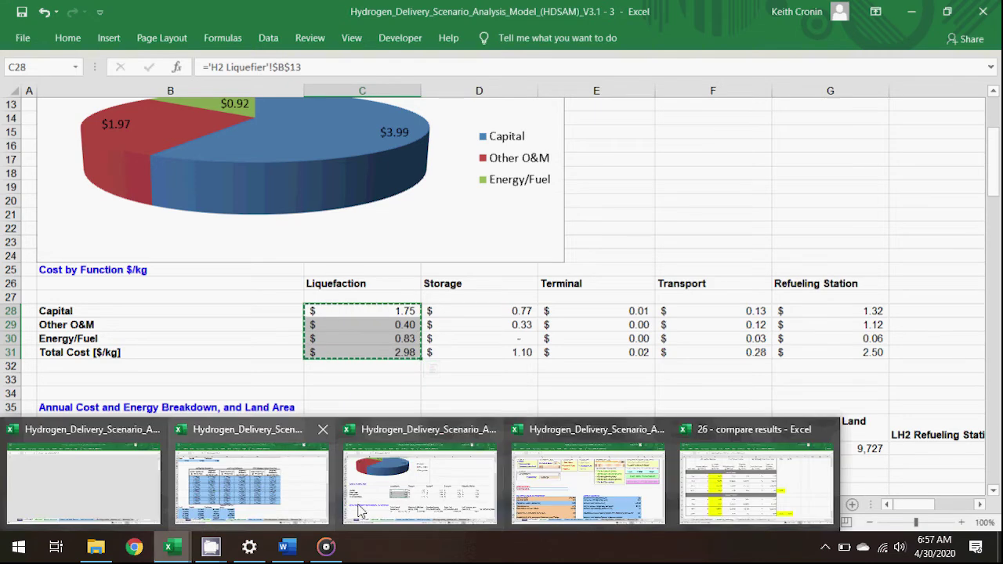
pyautogui.click(754, 484)
pyautogui.click(404, 505)
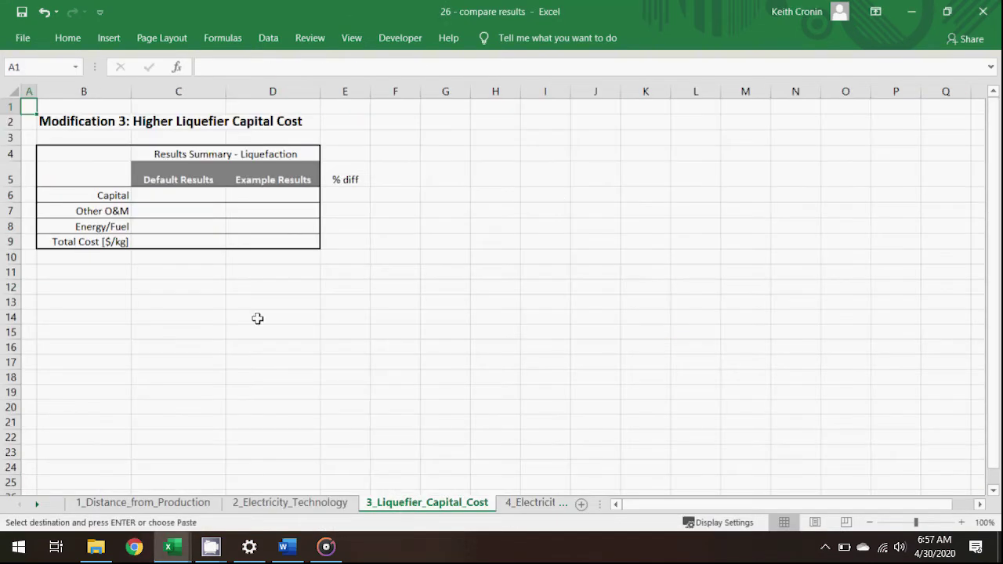
pyautogui.rightClick(175, 195)
pyautogui.click(231, 242)
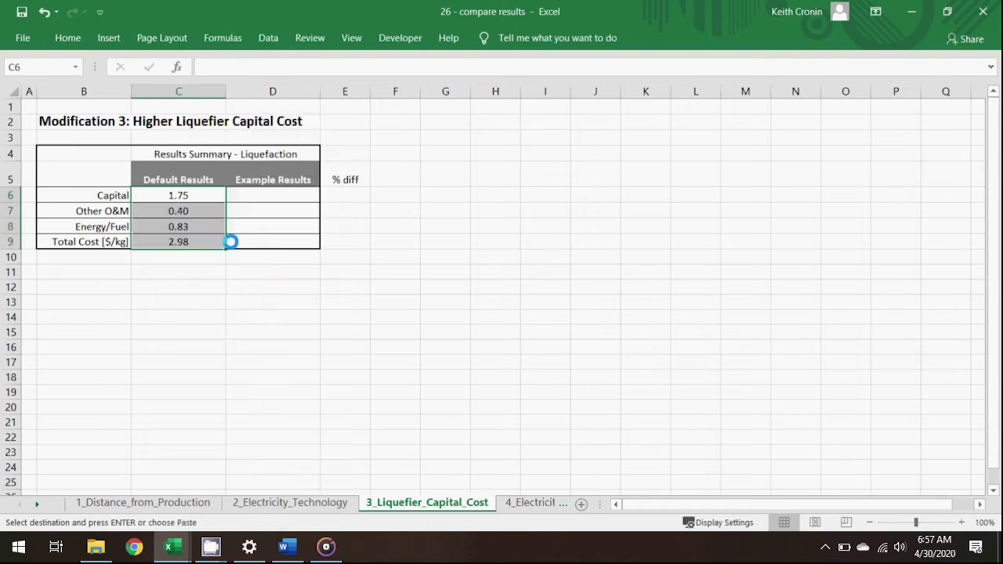
pyautogui.click(206, 241)
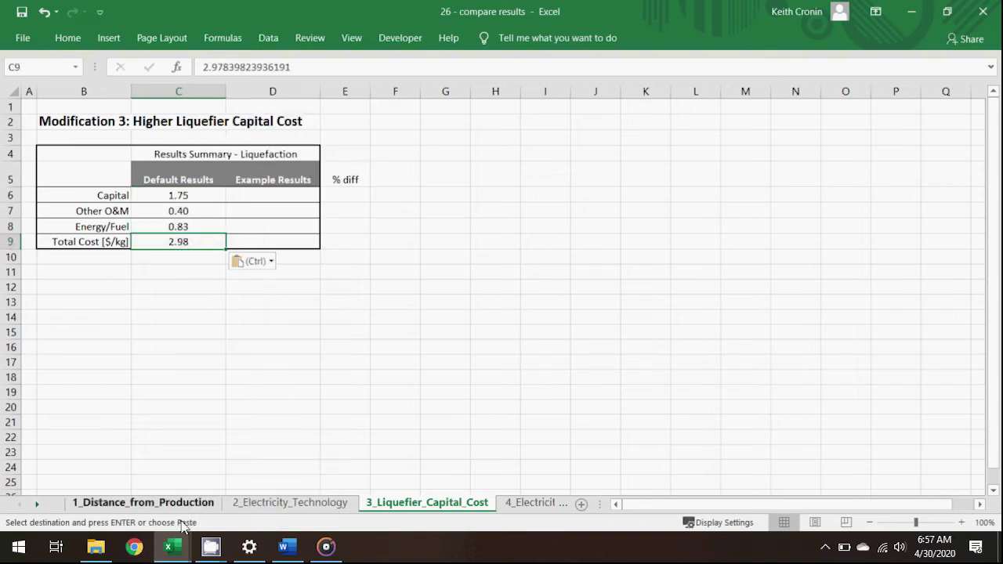
# - Return to the HDSAM V3.1 - 3 workbook and set the Liquefier Package installed cost, D76 on the H2 Liquefier sheet, to 150,000,000
pyautogui.moveTo(172, 547)
pyautogui.click(429, 501)
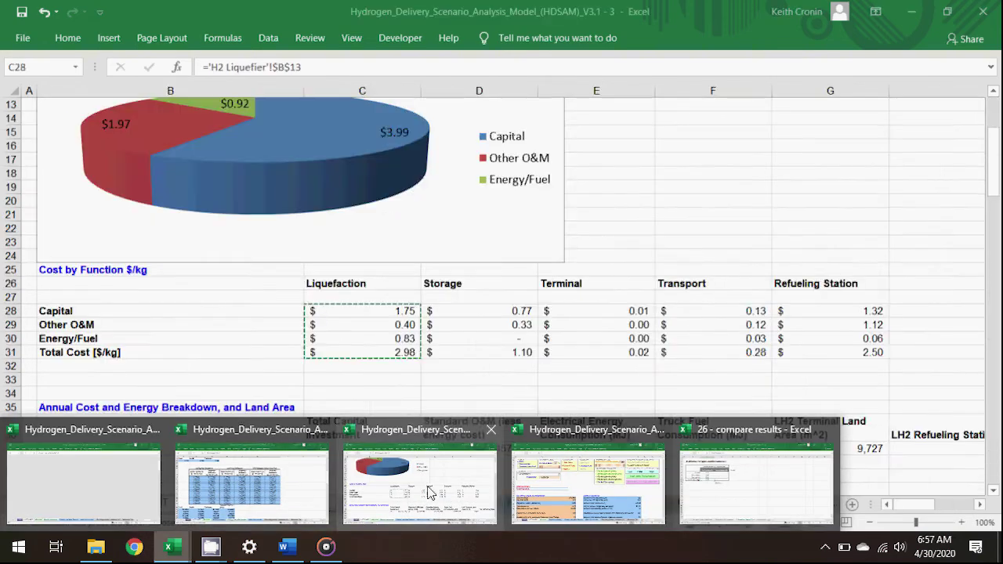
pyautogui.scroll(-7, 106, 505)
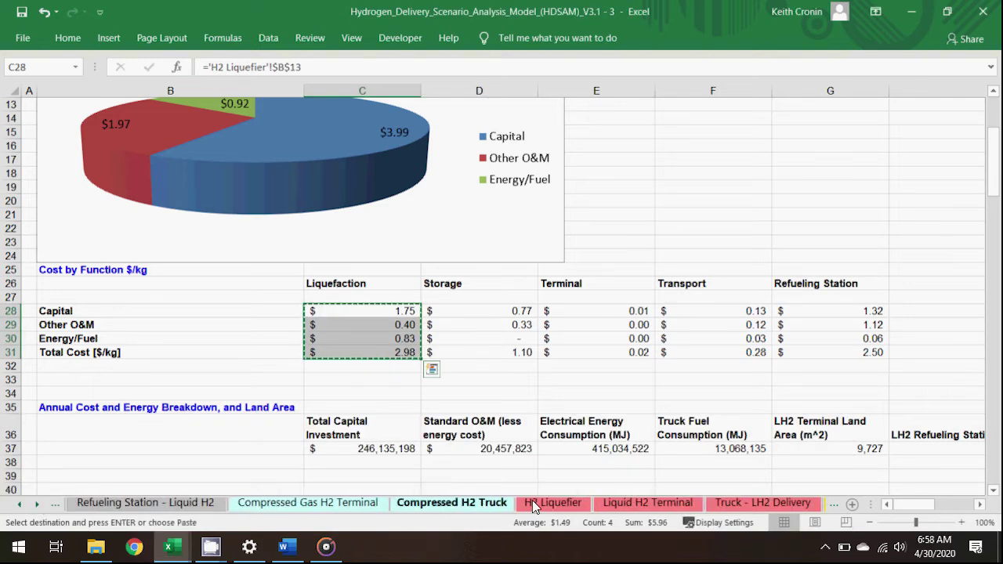
pyautogui.click(555, 502)
pyautogui.click(30, 67)
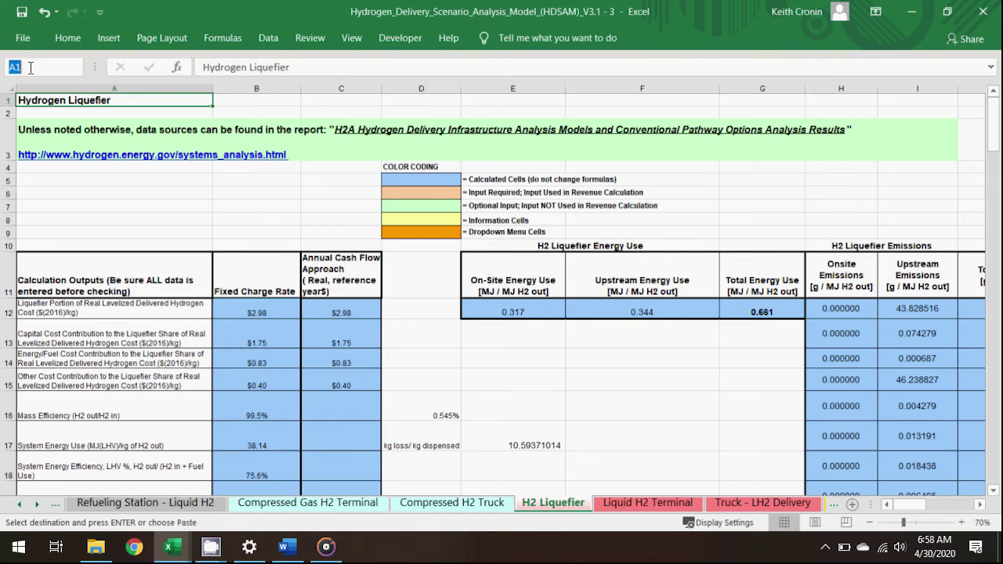
pyautogui.write('d76')
pyautogui.press('Return')
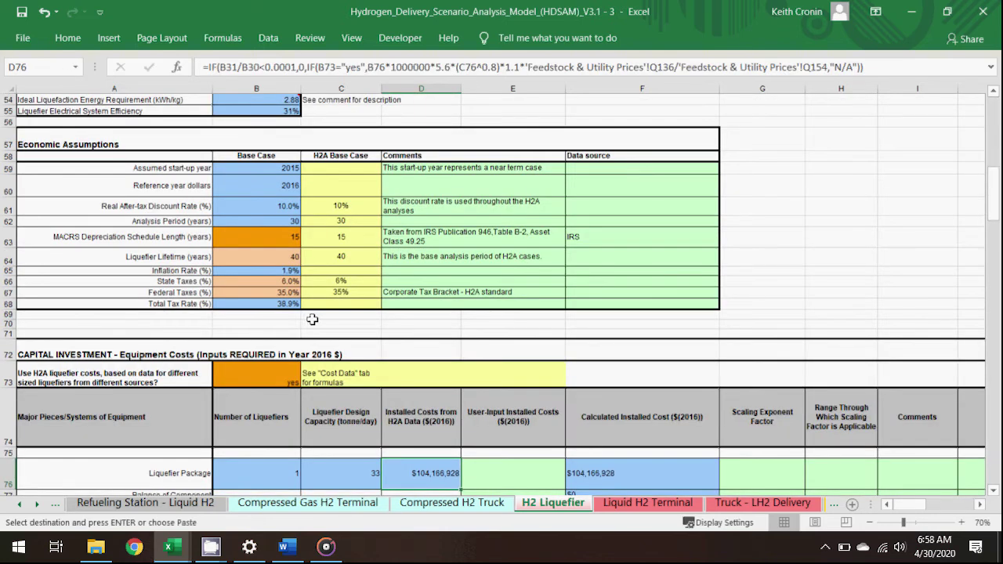
pyautogui.write('150,000,000')
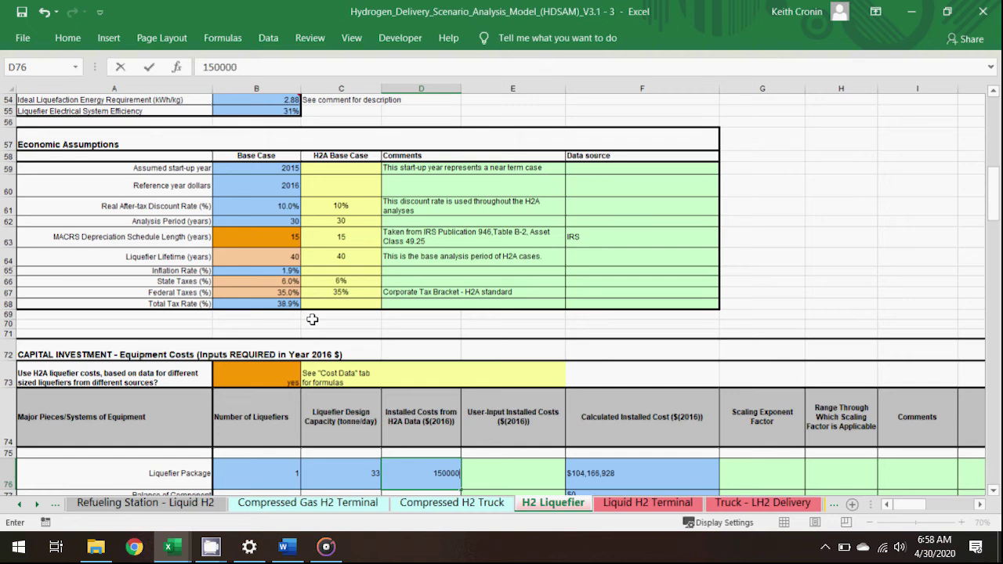
pyautogui.press('Return')
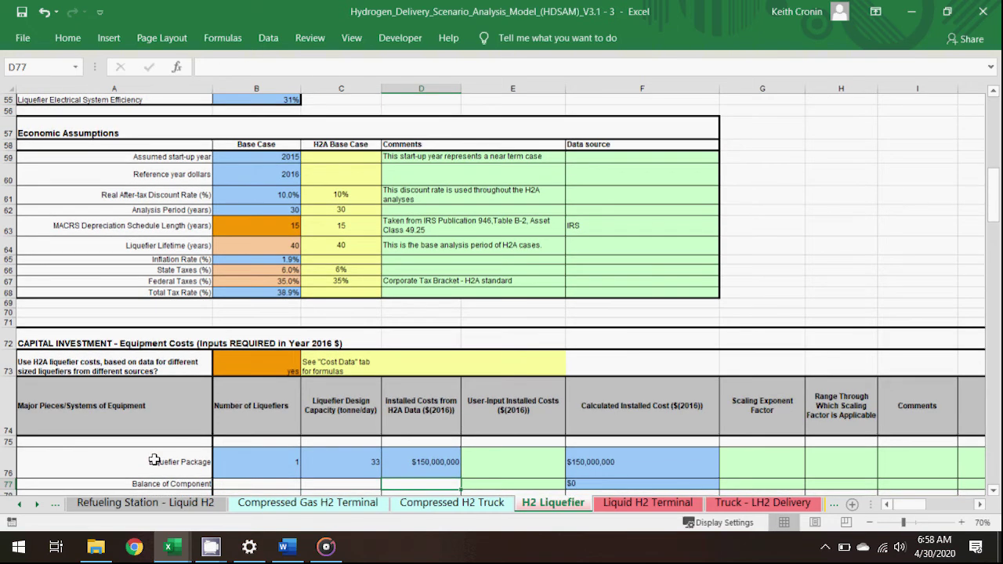
# - Return to the Scenario sheet and rerun the scenario calculation with the higher liquefier cost
pyautogui.click(22, 505)
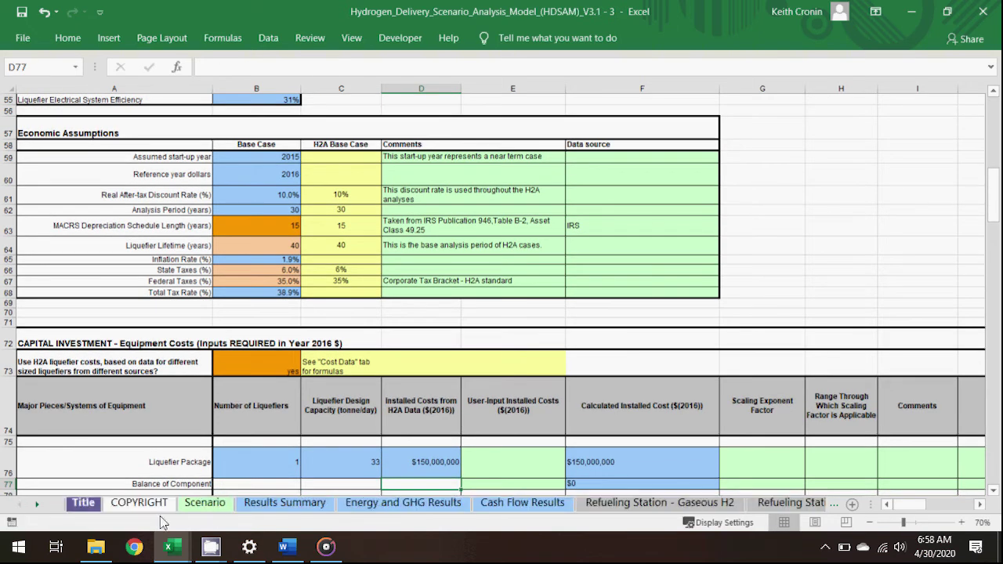
pyautogui.click(219, 502)
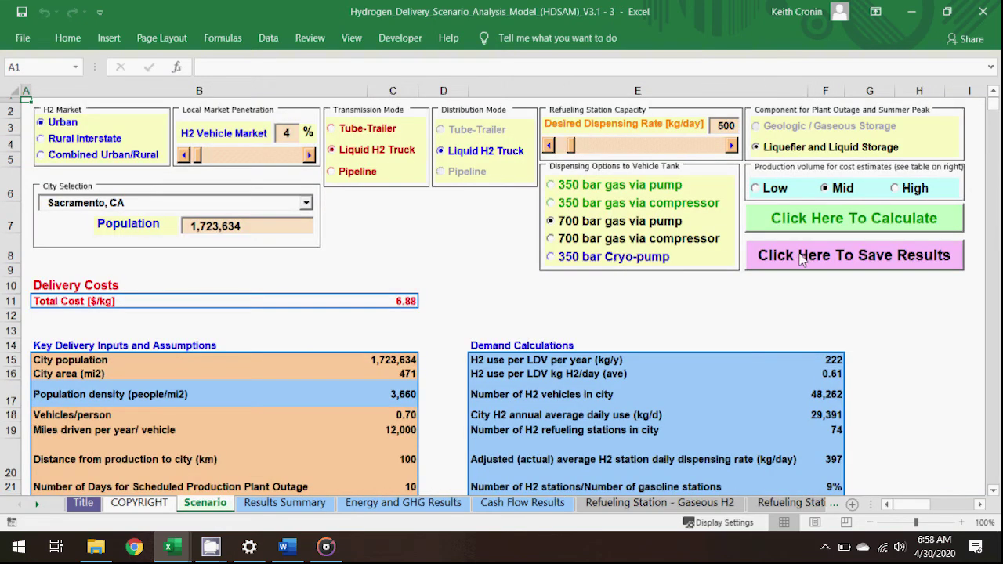
pyautogui.click(829, 219)
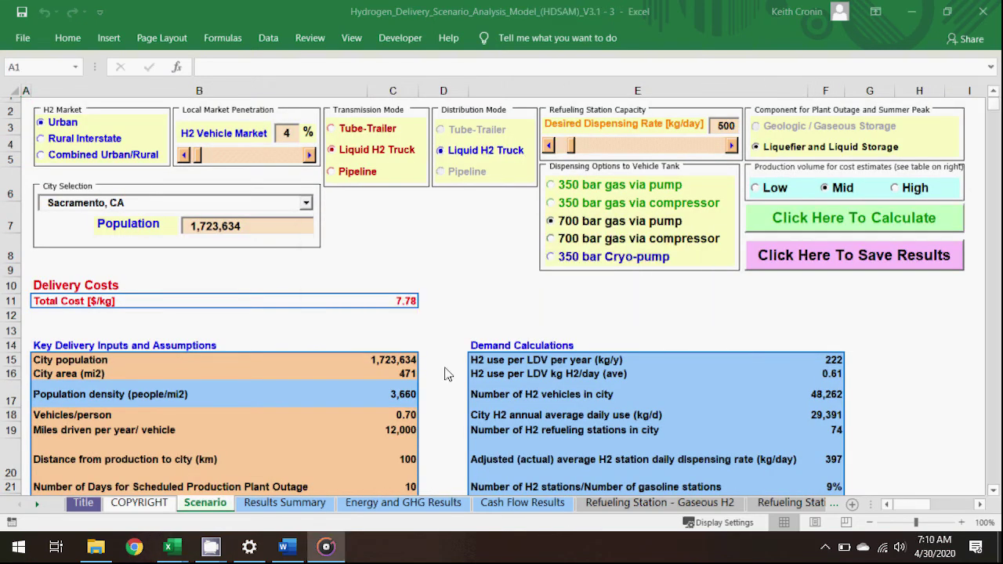
# - Copy the recalculated Liquefaction costs, C28:C31, from Results Summary and paste them as values into Example Results in "26 - compare results", starting at D6
pyautogui.click(303, 502)
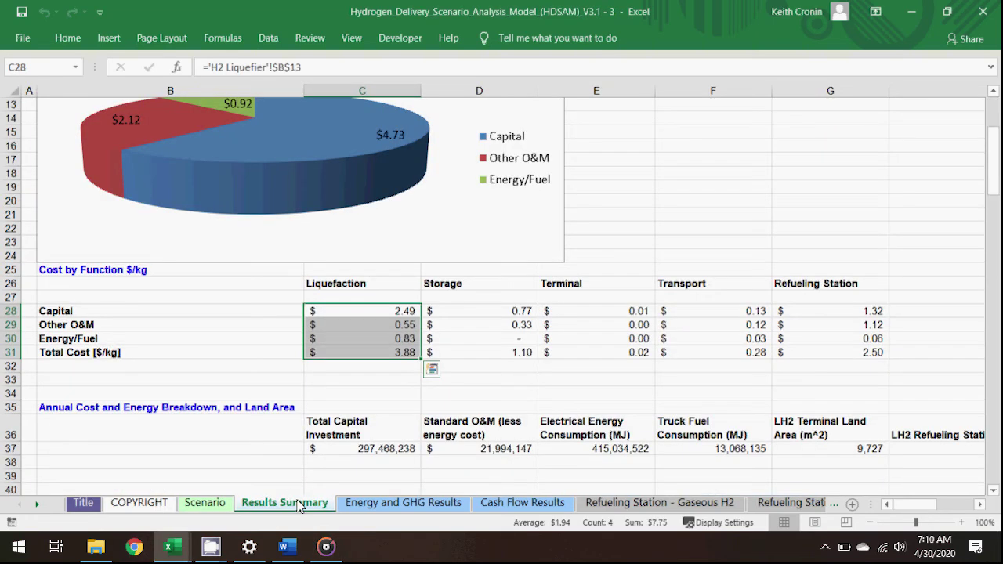
pyautogui.hotkey('ctrl', 'c')
pyautogui.moveTo(172, 547)
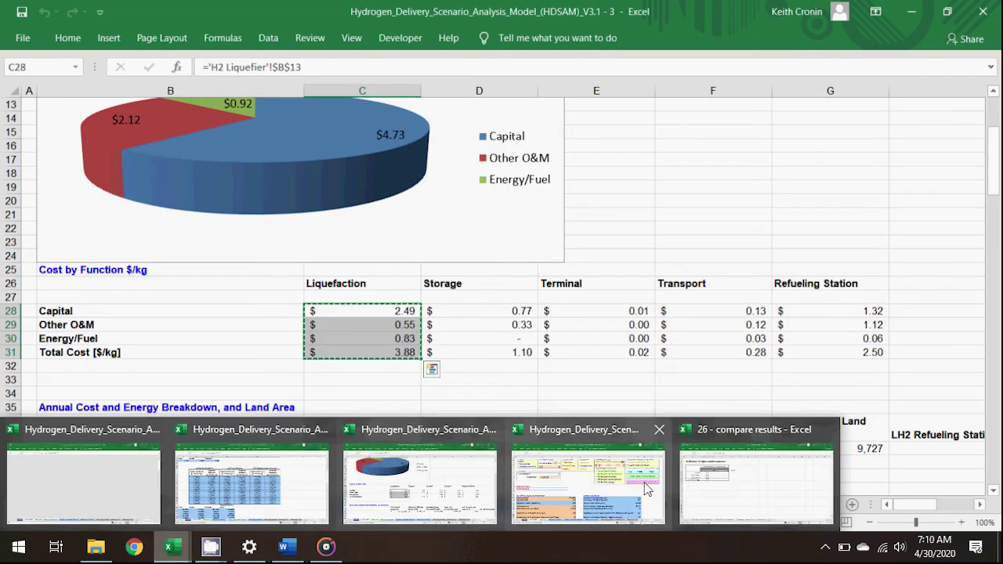
pyautogui.click(753, 481)
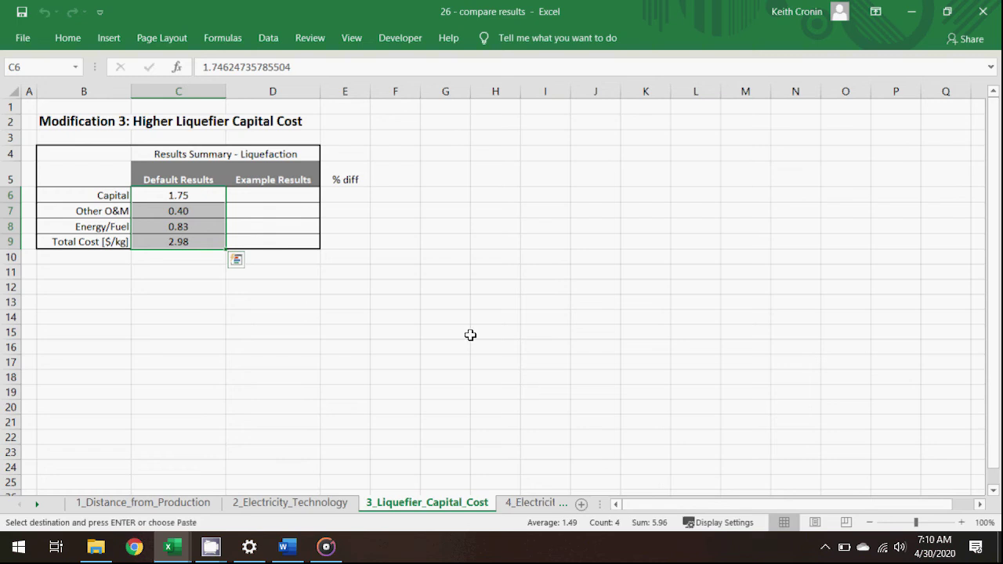
pyautogui.click(268, 198)
pyautogui.rightClick(267, 197)
pyautogui.click(323, 240)
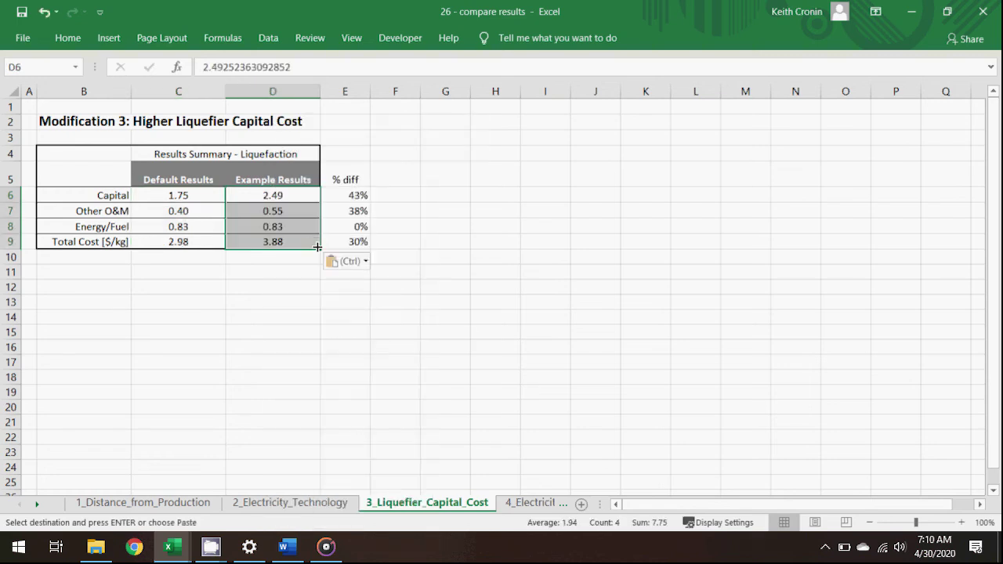
pyautogui.click(346, 241)
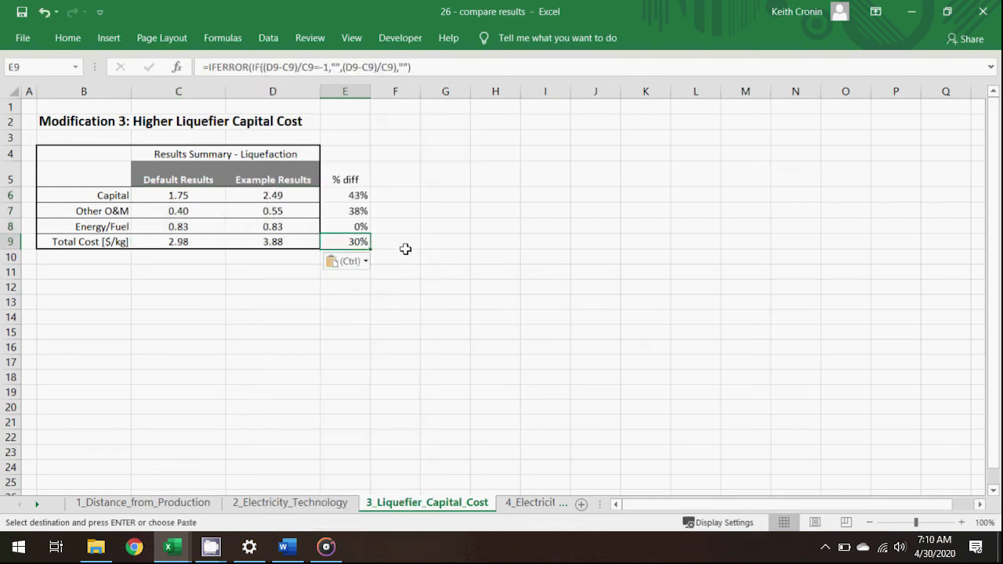
pyautogui.press('Escape')
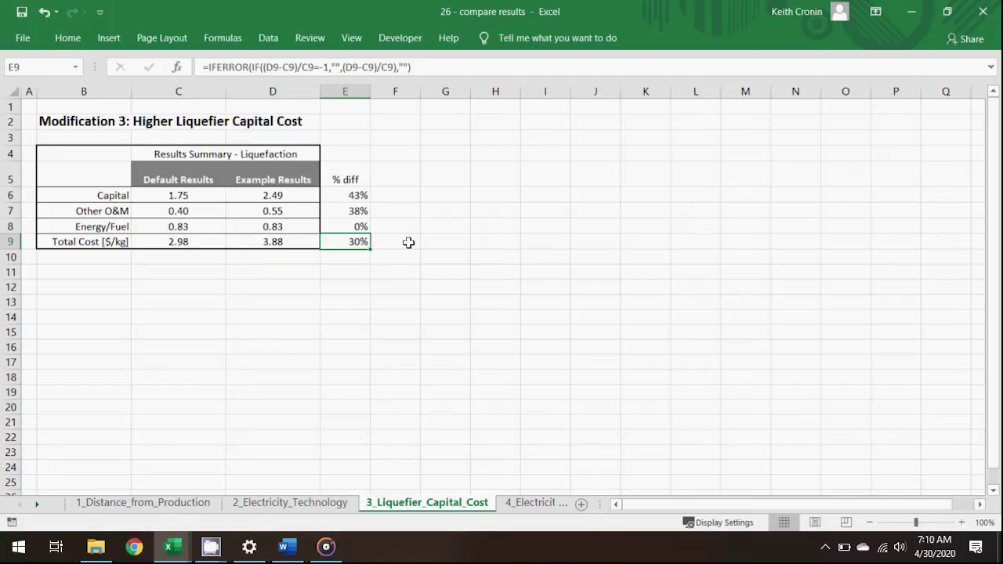
# - Copy the default costs C6:C9 and paste them as values into Default Results on the 4_Electricity_Cost sheet, starting at C6
pyautogui.moveTo(180, 195); pyautogui.dragTo(192, 252)
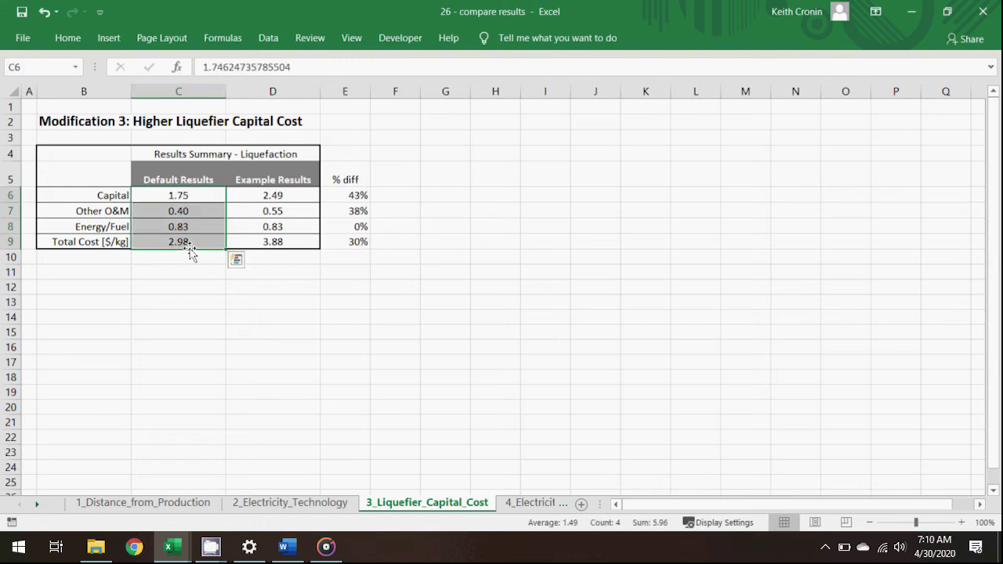
pyautogui.hotkey('ctrl', 'c')
pyautogui.click(537, 502)
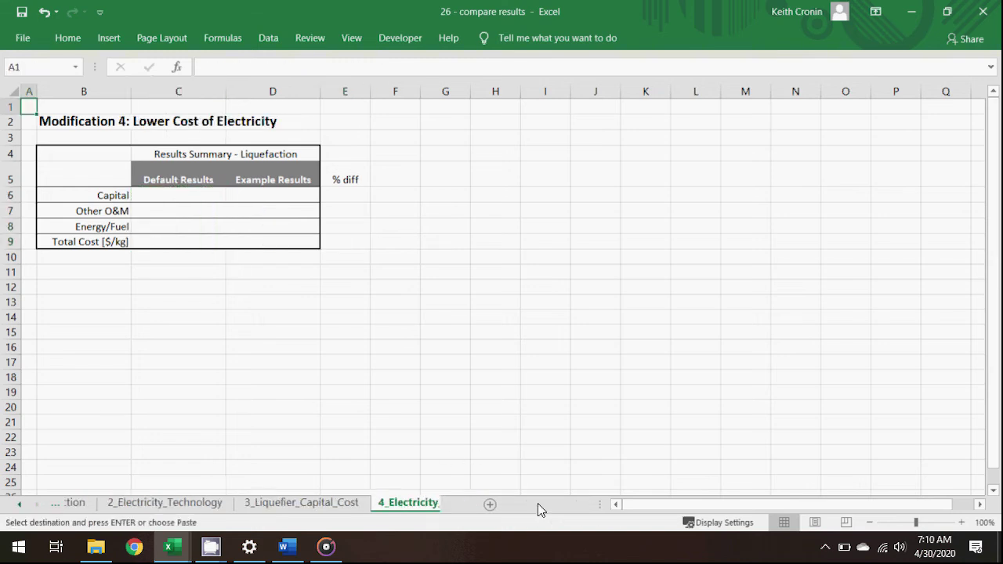
pyautogui.click(195, 194)
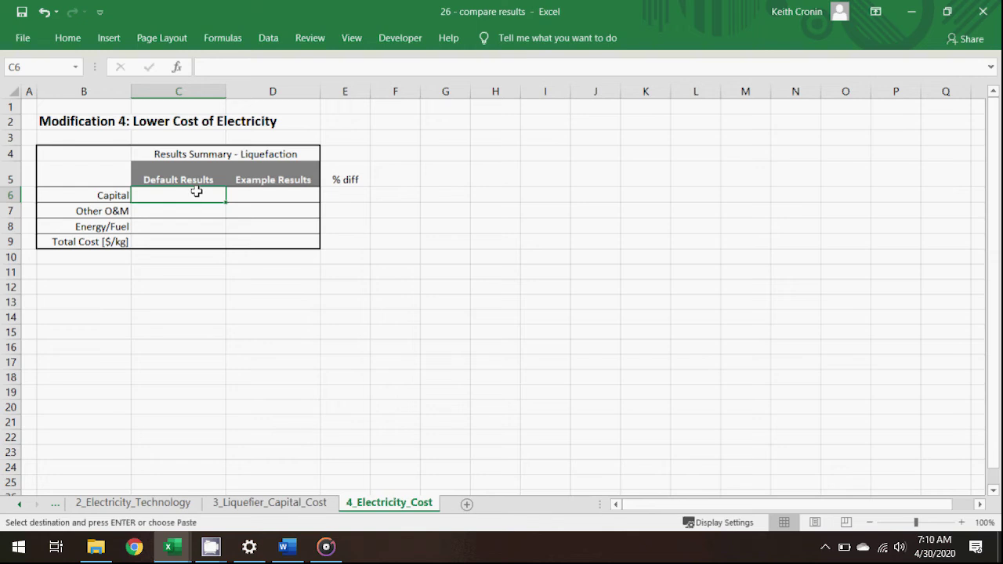
pyautogui.rightClick(196, 193)
pyautogui.click(252, 242)
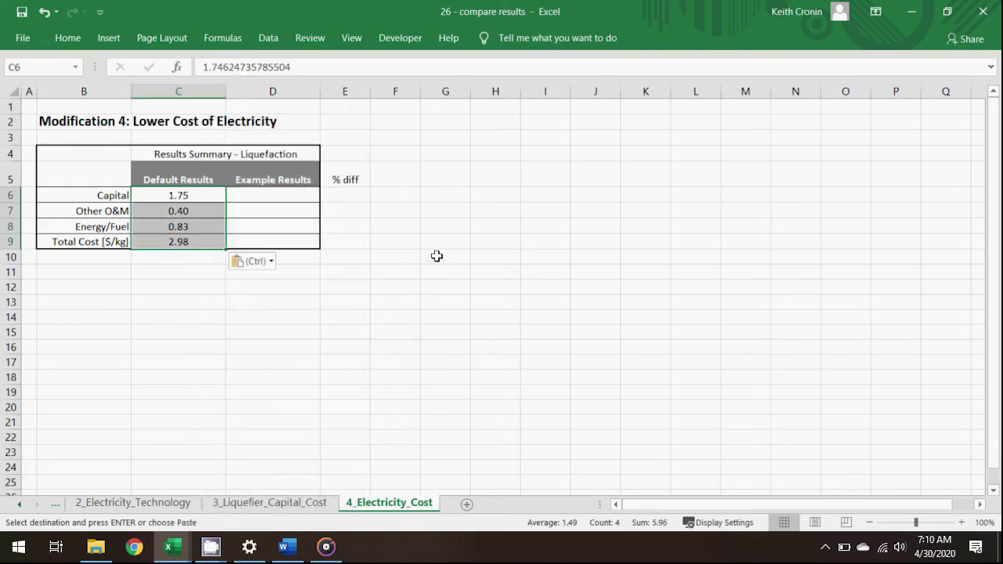
# - Switch to the HDSAM V3.1 - 4 workbook and set the 2016 Industrial Electricity price, O26 on Feedstock & Utility Prices, to 0.02
pyautogui.moveTo(172, 547)
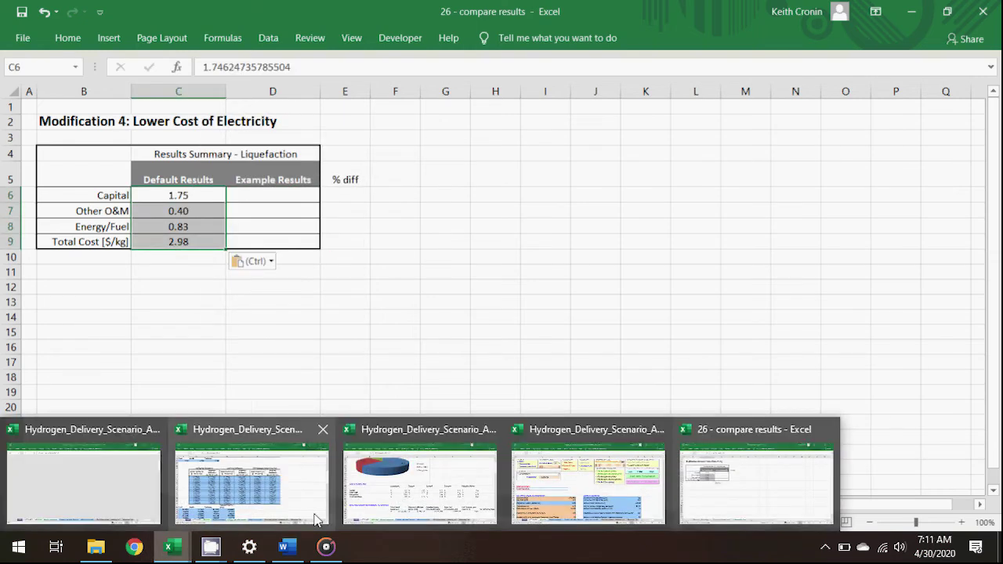
pyautogui.click(567, 463)
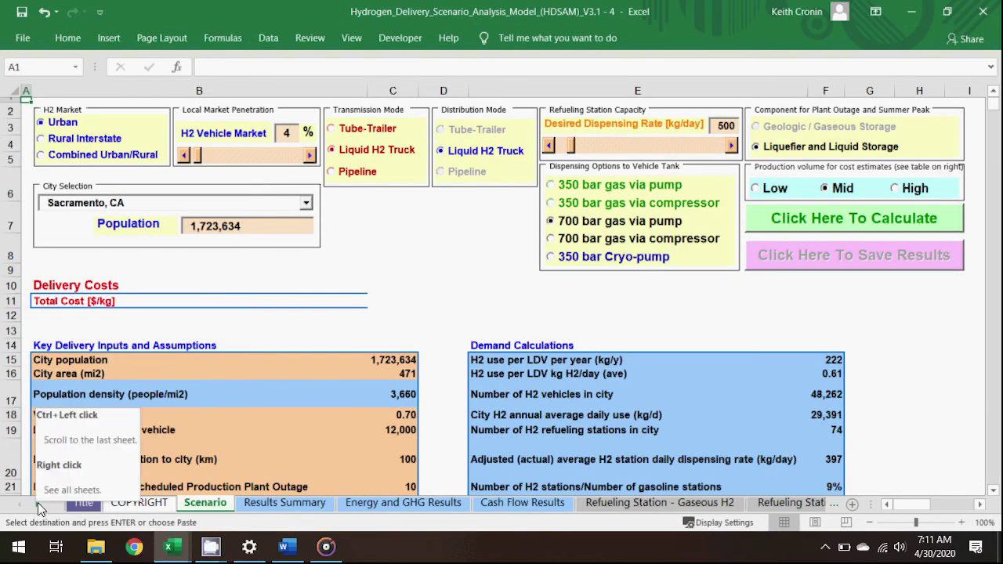
pyautogui.moveTo(38, 502); pyautogui.dragTo(39, 501)
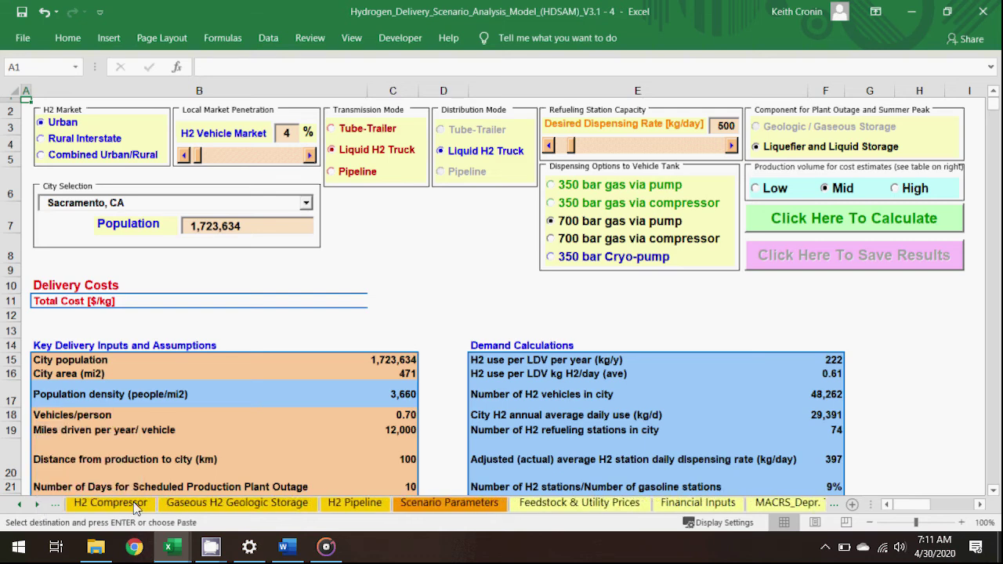
pyautogui.click(582, 508)
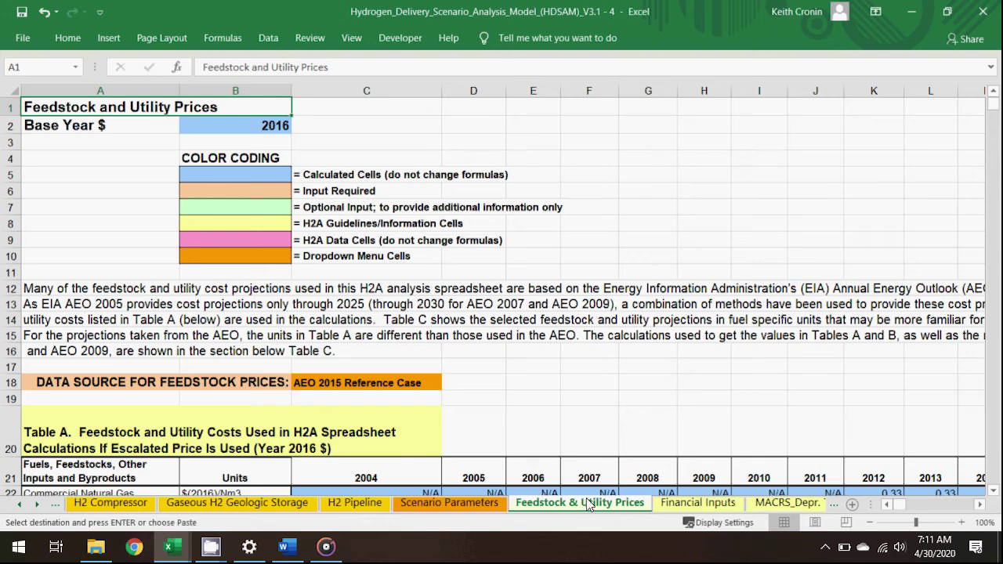
pyautogui.scroll(-2, 614, 404)
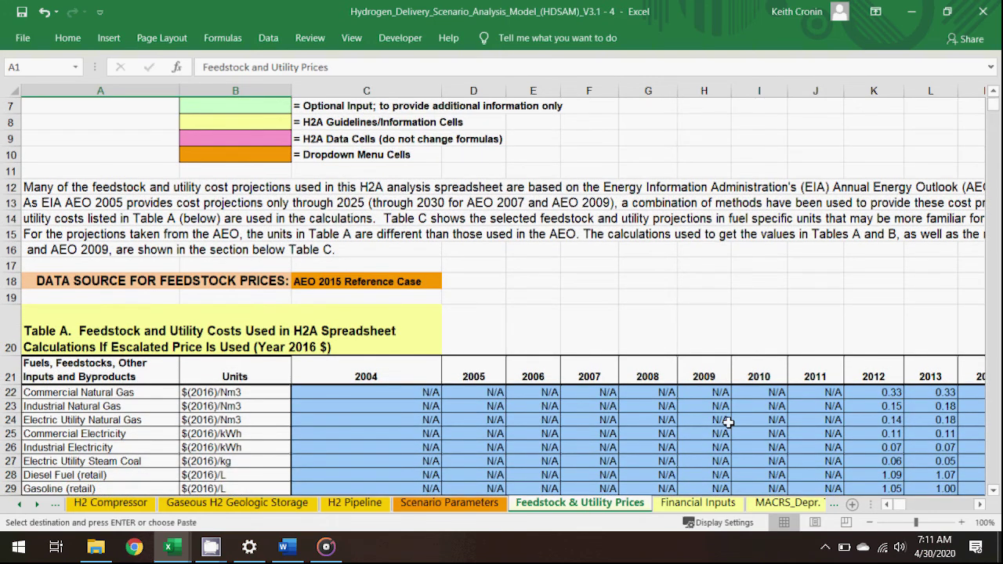
pyautogui.click(978, 505)
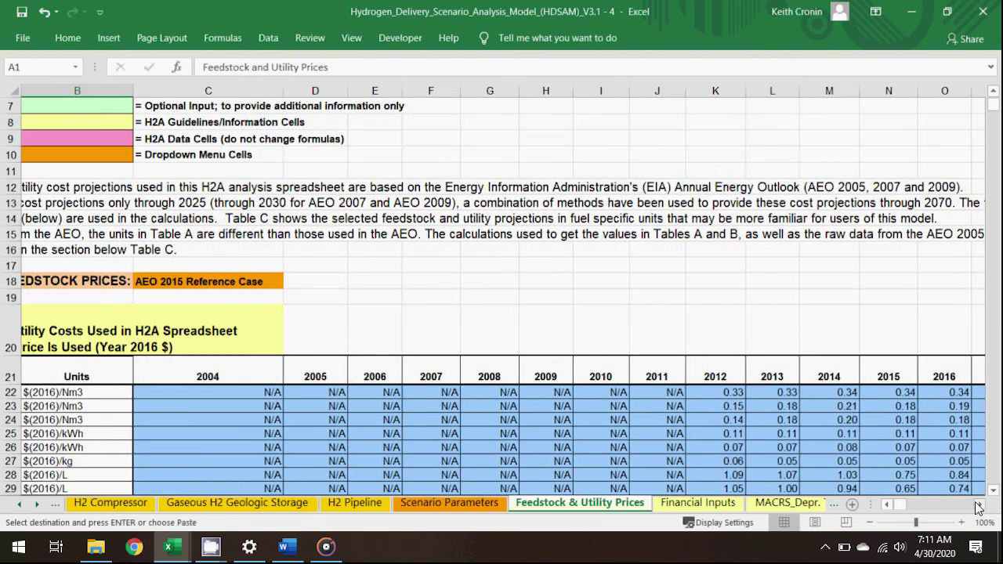
pyautogui.click(978, 506)
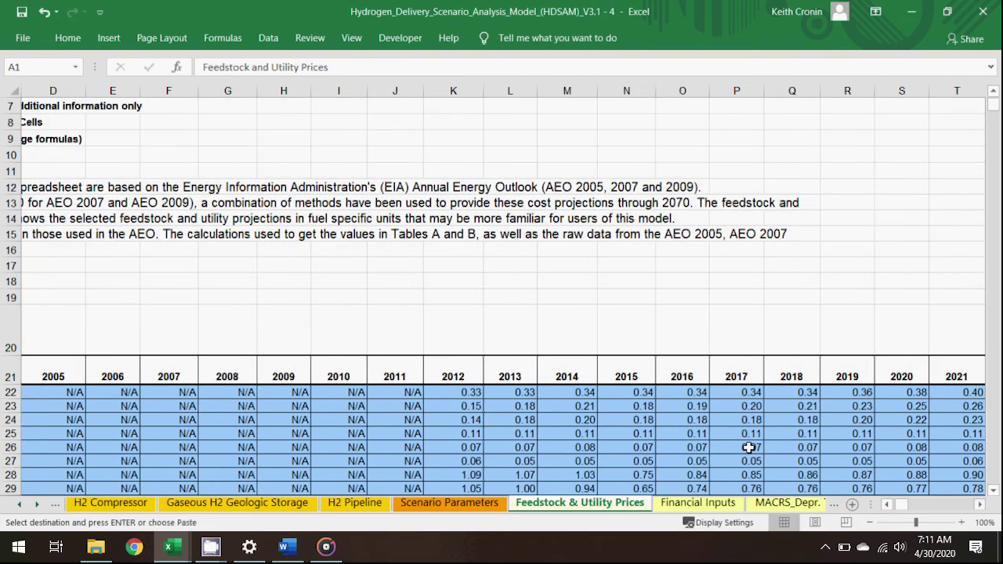
pyautogui.click(686, 447)
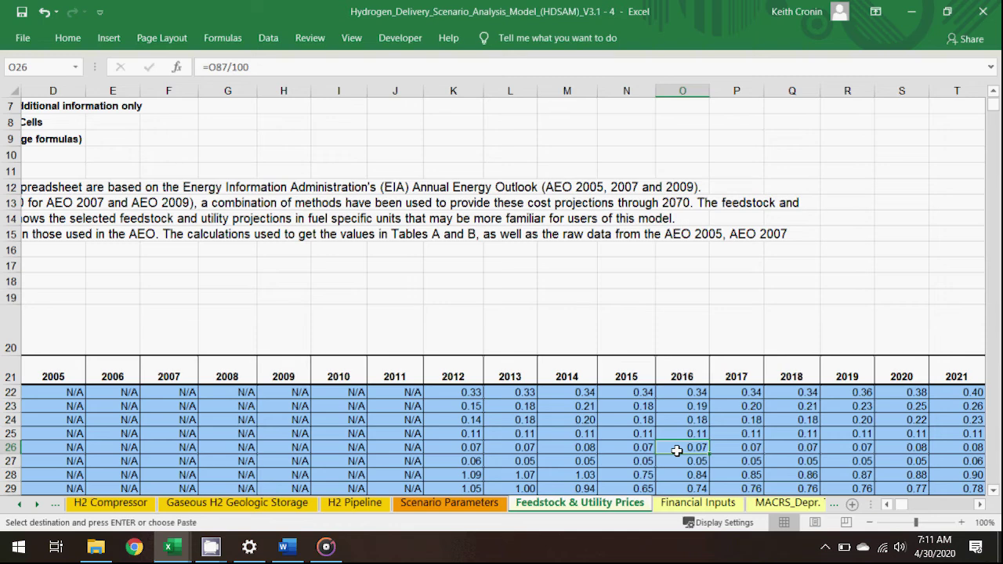
pyautogui.write('0.02')
pyautogui.press('Return')
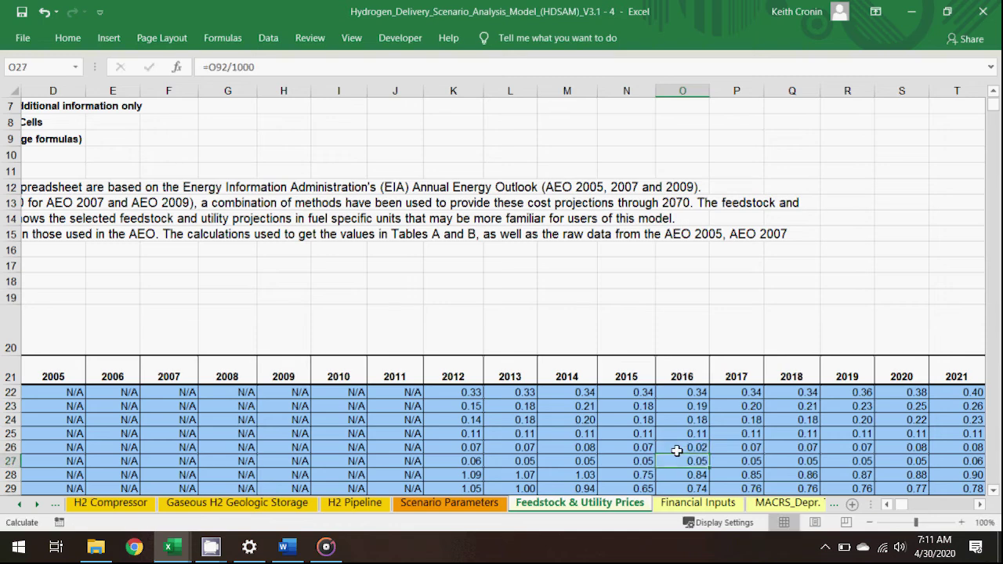
# - Return to the Scenario sheet and rerun the scenario calculation with the lower electricity price
pyautogui.click(20, 506)
pyautogui.click(19, 505)
pyautogui.click(206, 502)
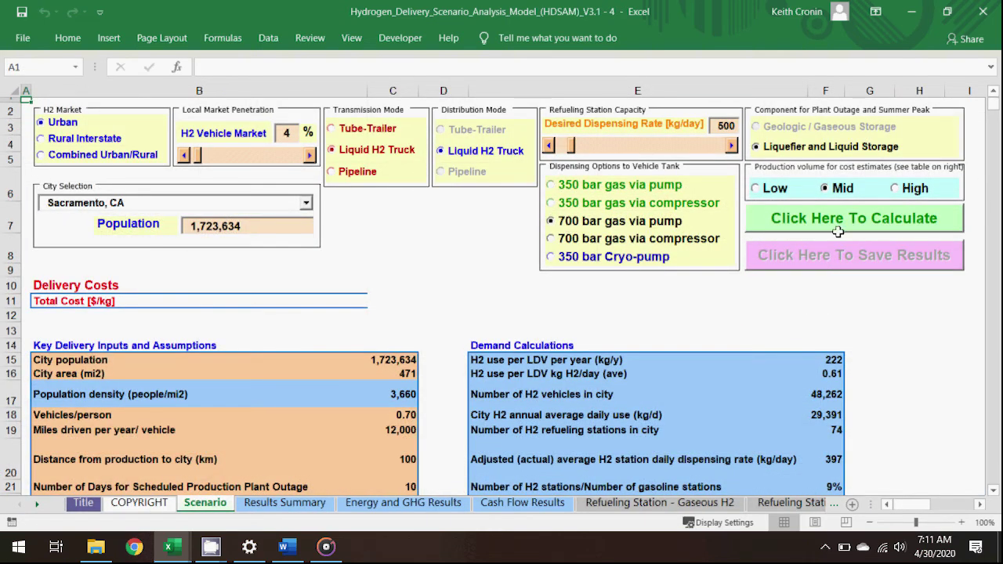
pyautogui.click(844, 227)
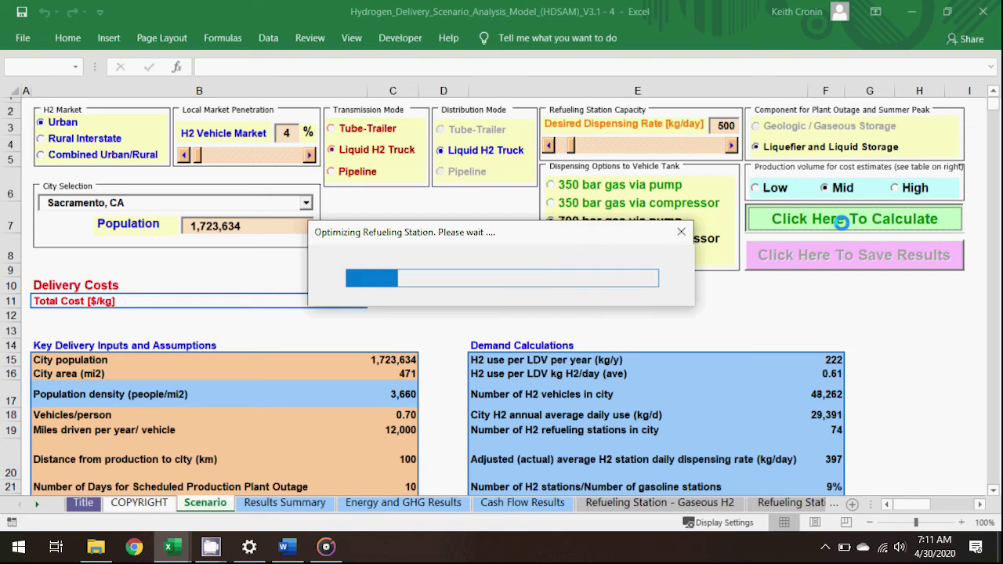
# - Copy the Liquefaction costs C28:C31 from Results Summary and paste them as values into Example Results on 4_Electricity_Cost in "26 - compare results", starting at D6
pyautogui.click(311, 508)
pyautogui.scroll(-2, 316, 443)
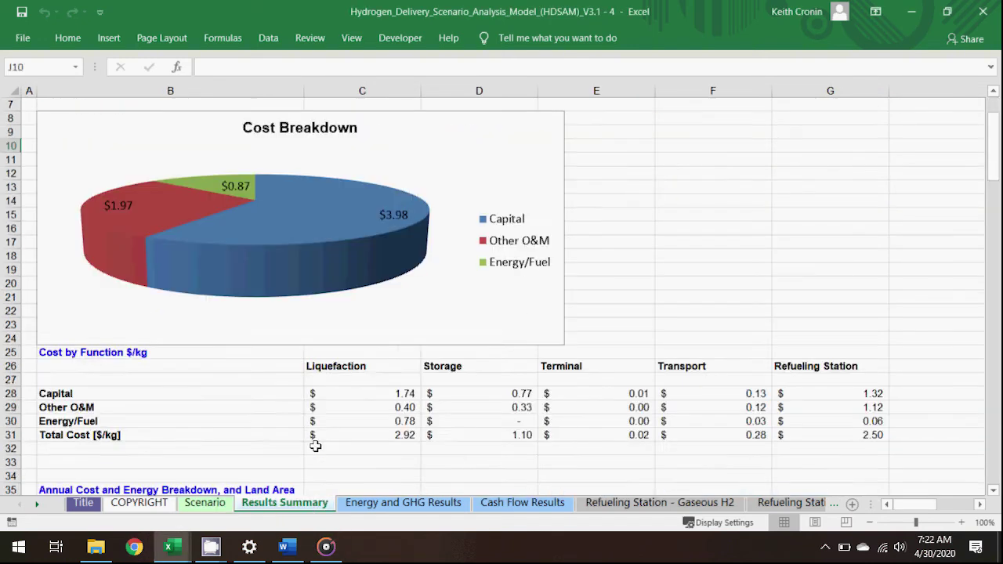
pyautogui.moveTo(371, 394); pyautogui.dragTo(372, 432)
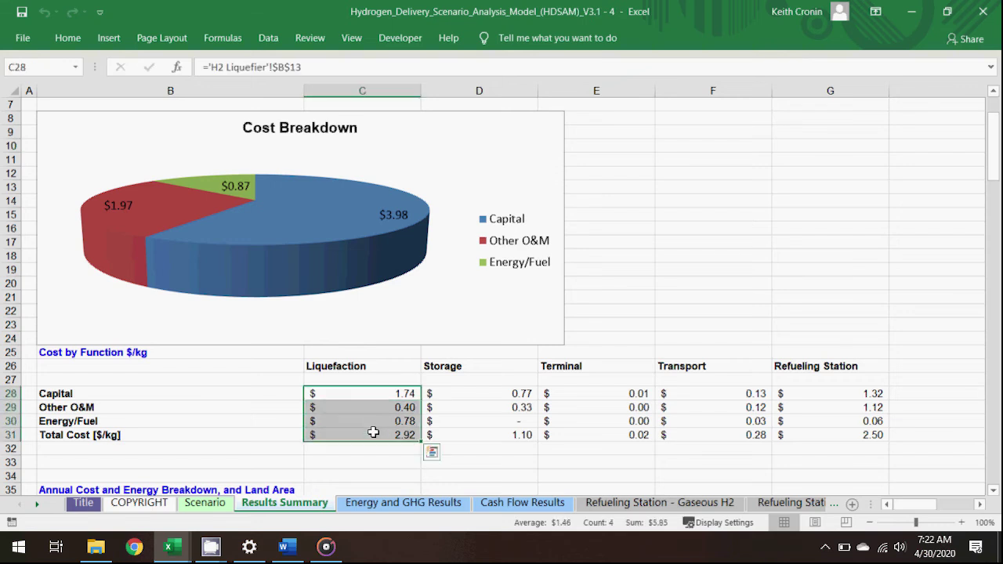
pyautogui.hotkey('ctrl', 'c')
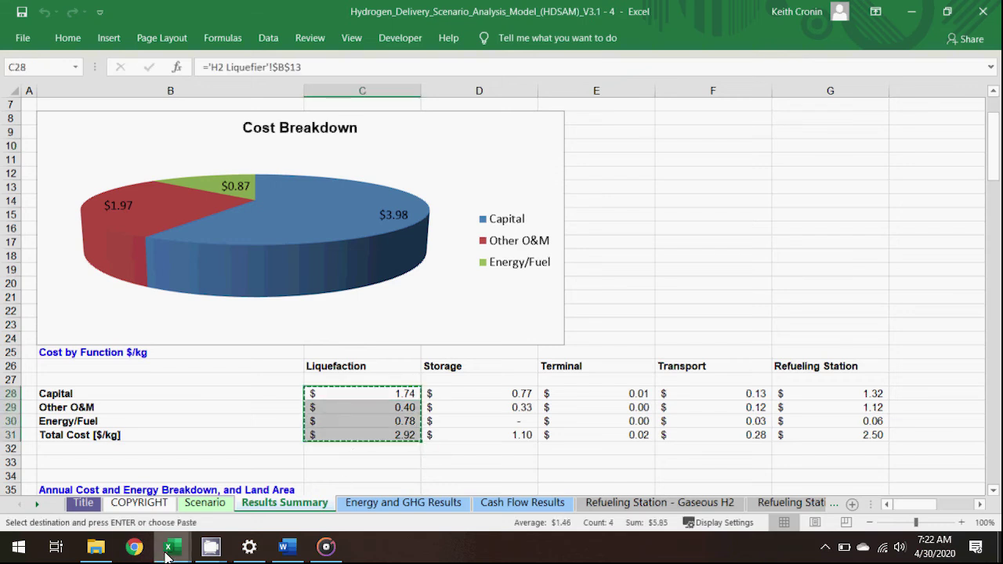
pyautogui.moveTo(167, 554)
pyautogui.click(694, 462)
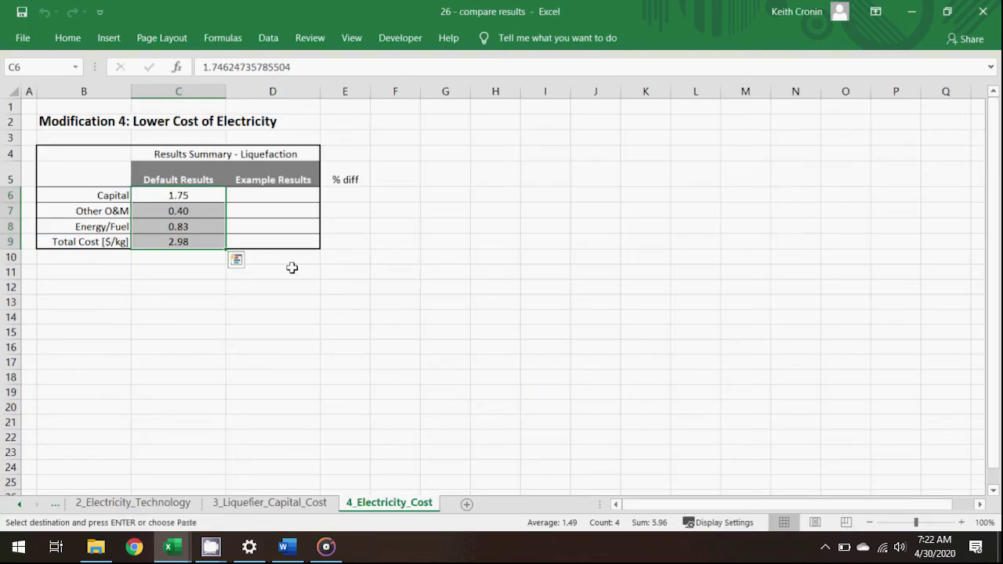
pyautogui.rightClick(248, 203)
pyautogui.click(287, 237)
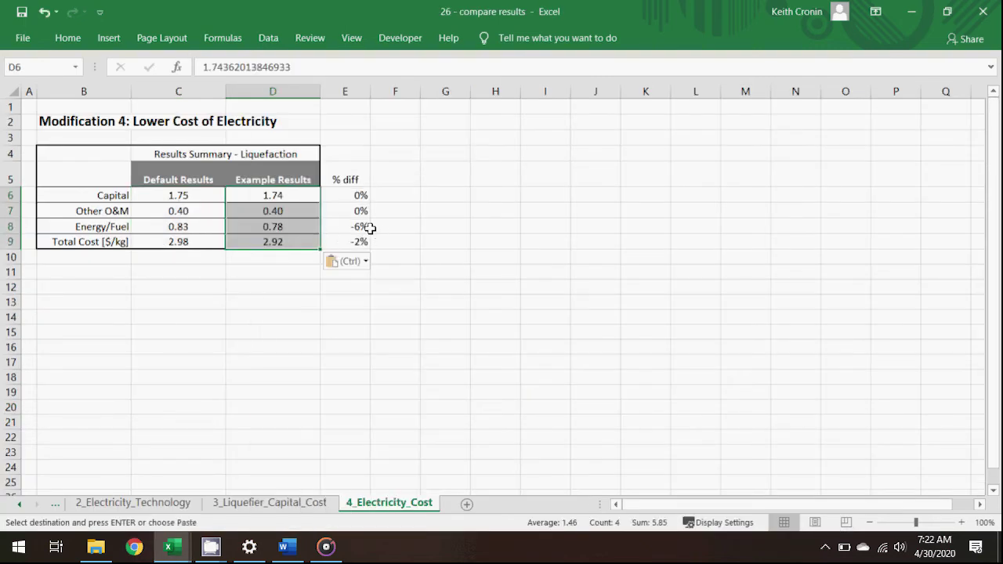
# - Examine the percentage differences for Energy/Fuel and Total Cost, E8:E9, on the 4_Electricity_Cost sheet
pyautogui.click(344, 243)
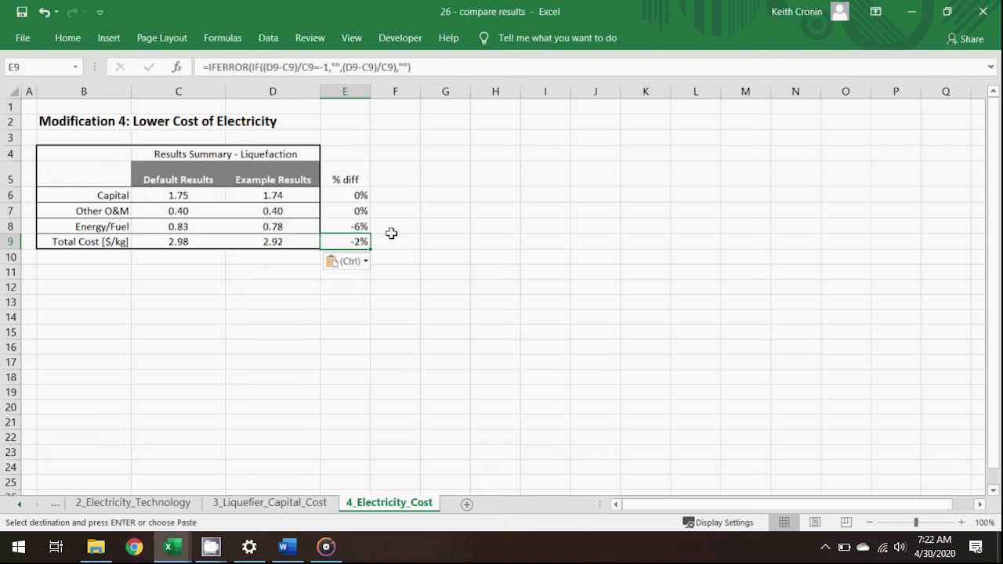
pyautogui.moveTo(345, 227); pyautogui.dragTo(357, 241)
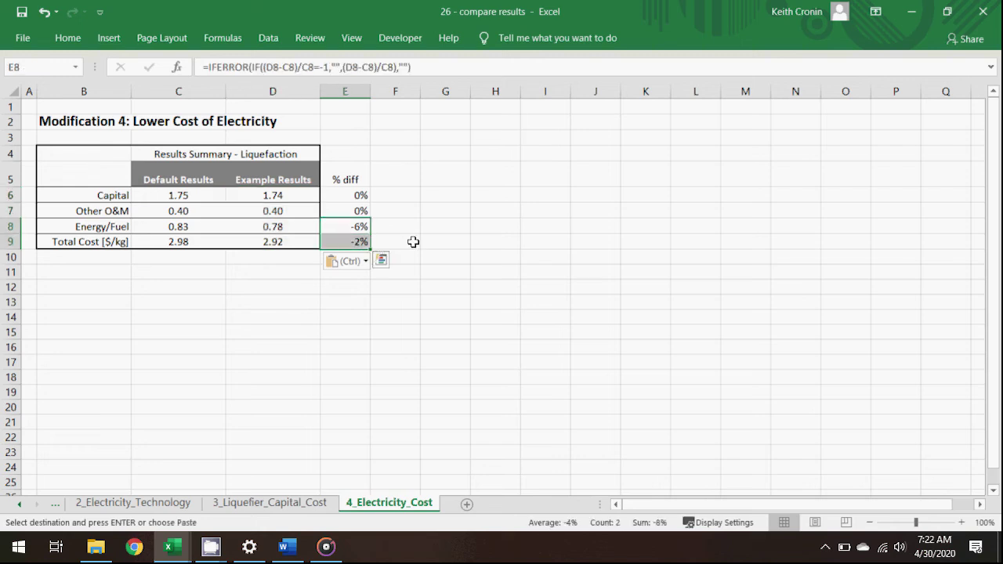
pyautogui.press('Escape')
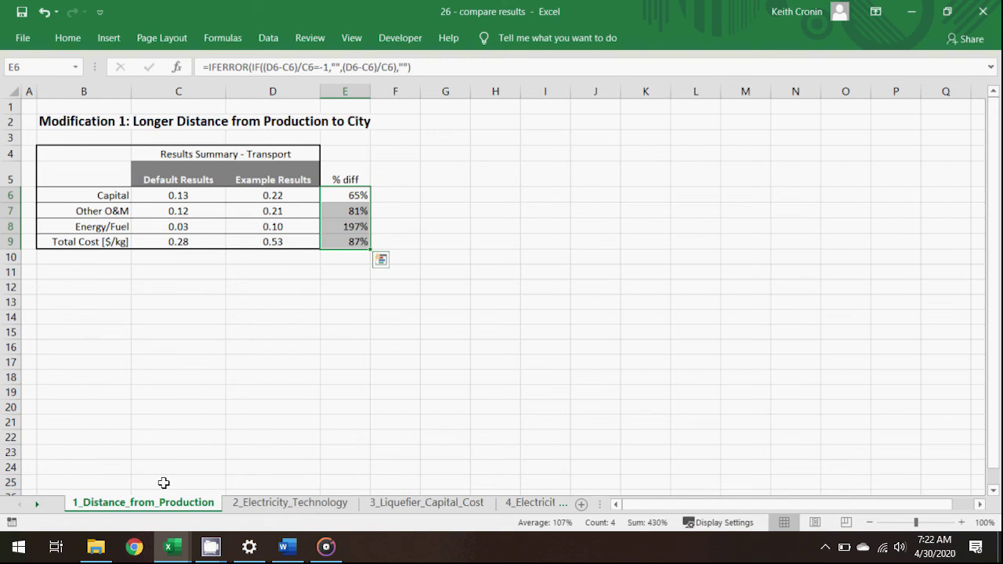
# - Review the percentage differences on the 2_Electricity_Technology, 3_Liquefier_Capital_Cost and 4_Electricity_Cost sheets, checking total GHGs and total costs
pyautogui.click(249, 505)
pyautogui.scroll(1, 320, 466)
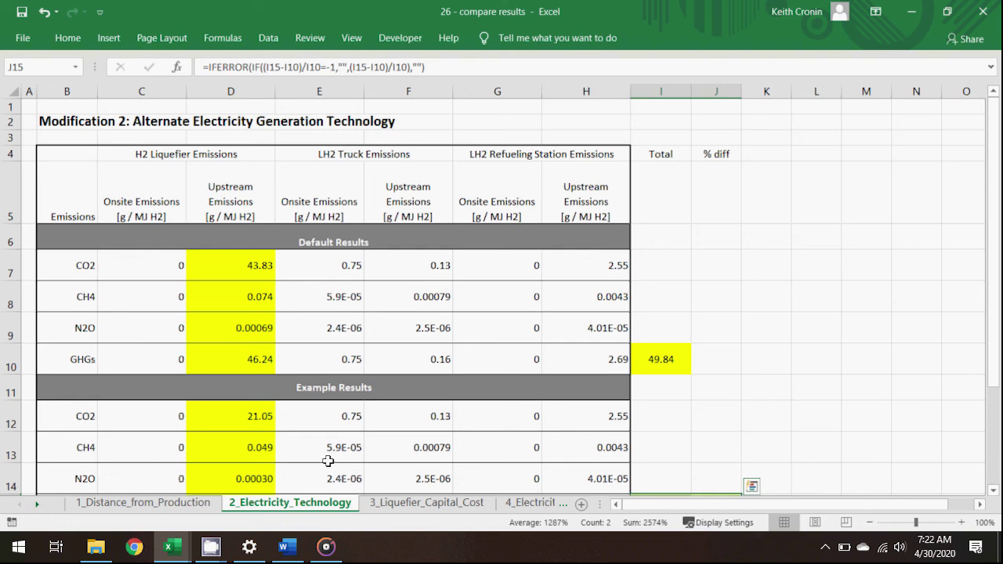
pyautogui.scroll(-1, 327, 460)
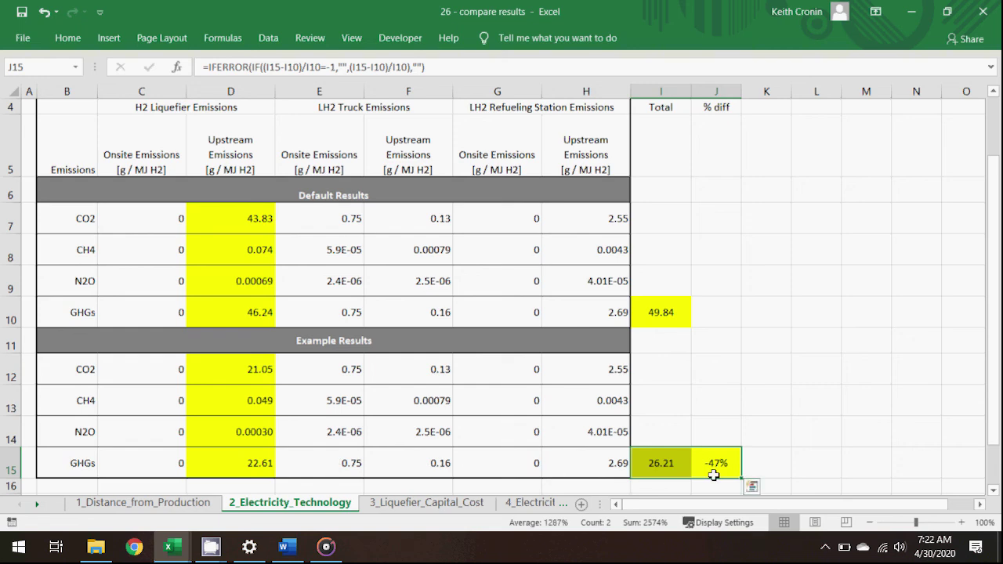
pyautogui.click(712, 473)
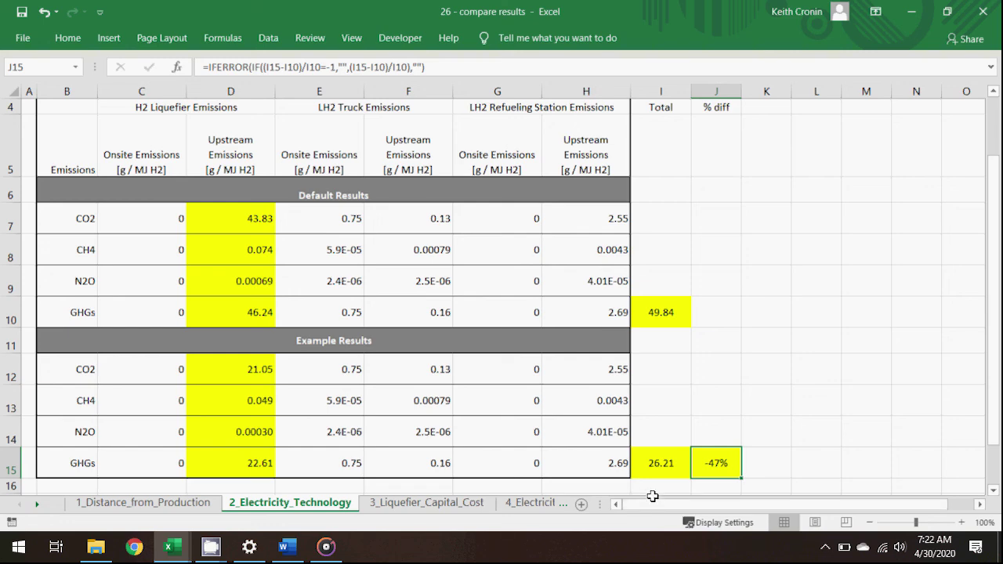
pyautogui.click(441, 506)
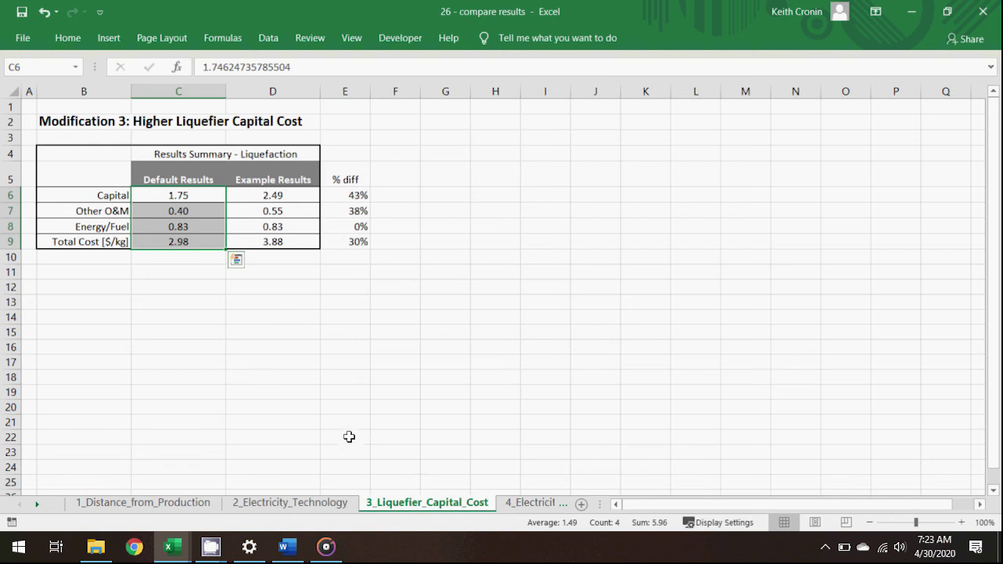
pyautogui.click(339, 243)
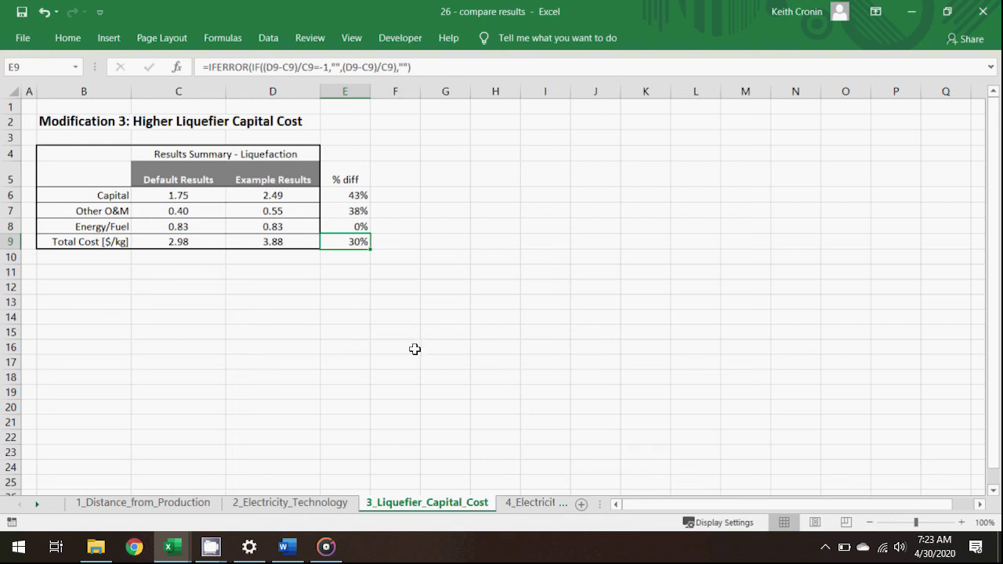
pyautogui.click(527, 502)
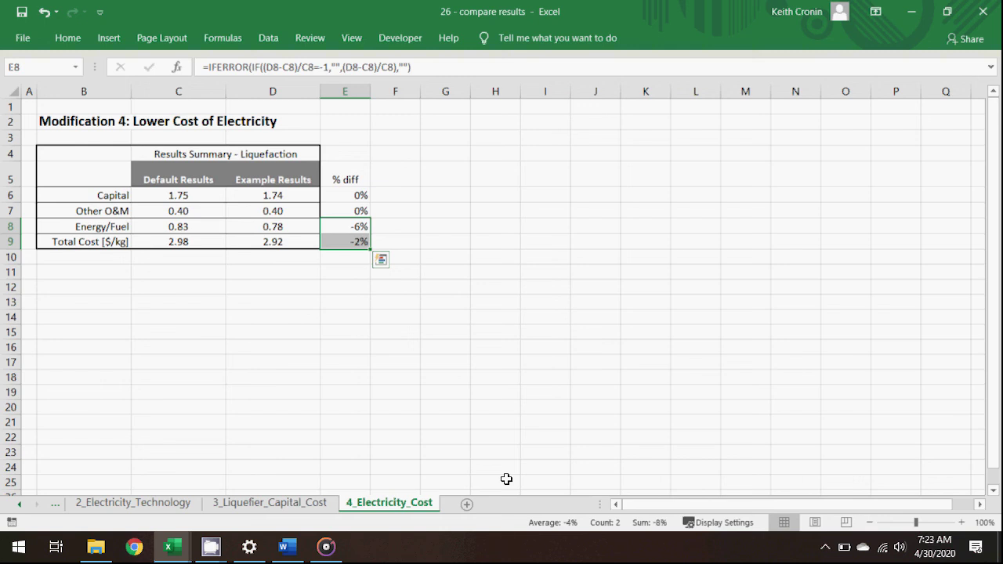
pyautogui.click(342, 245)
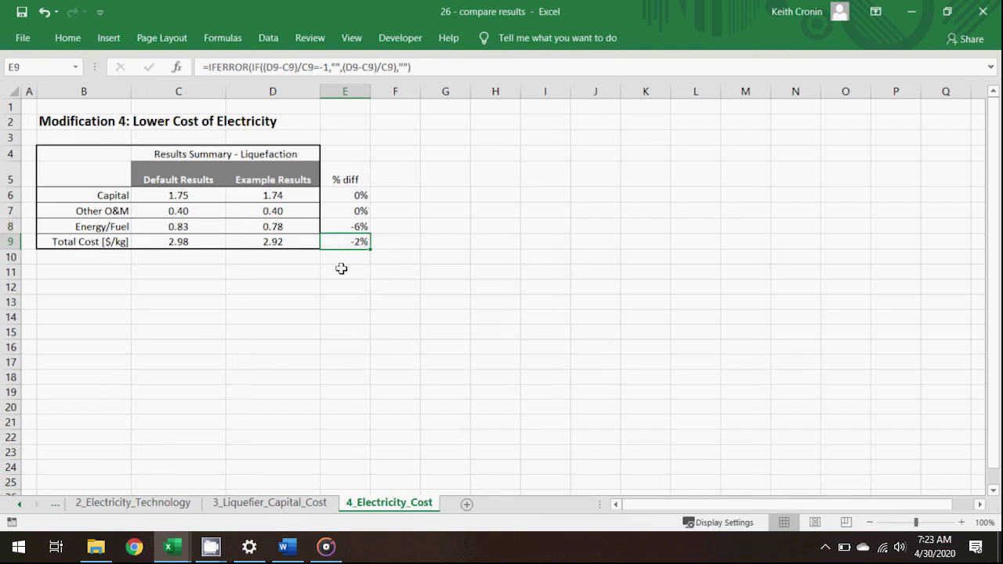